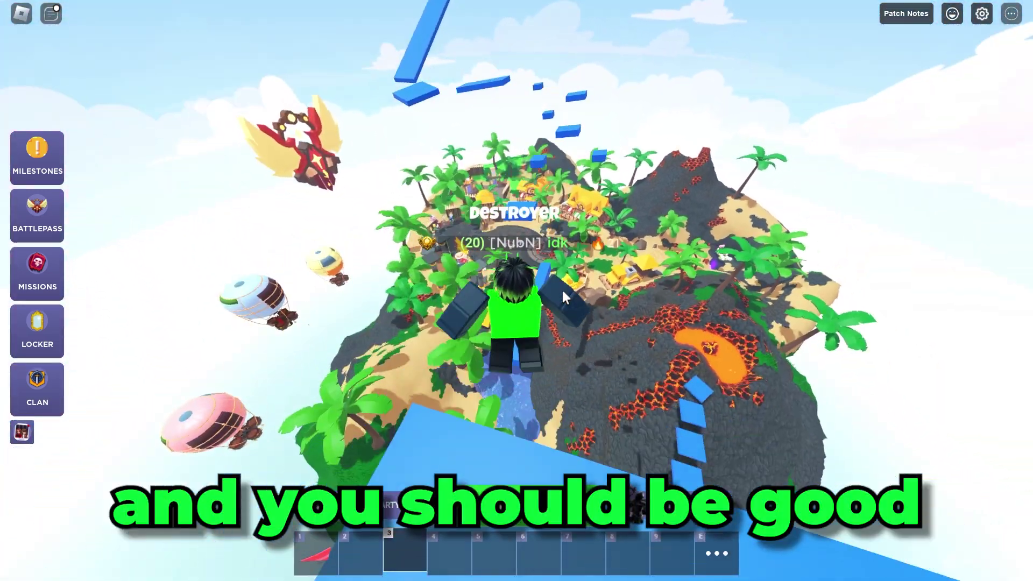
key("w")
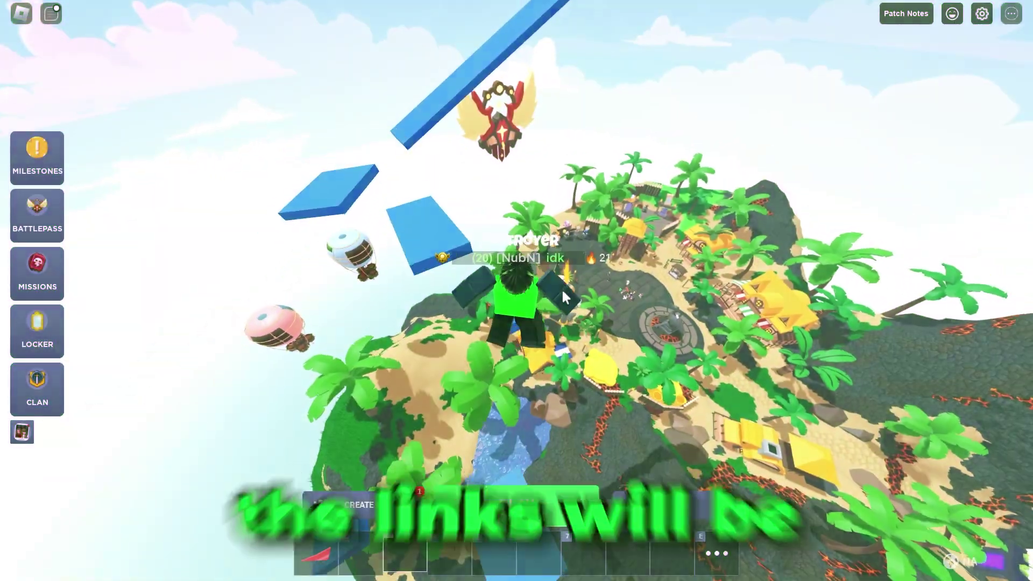
key("space")
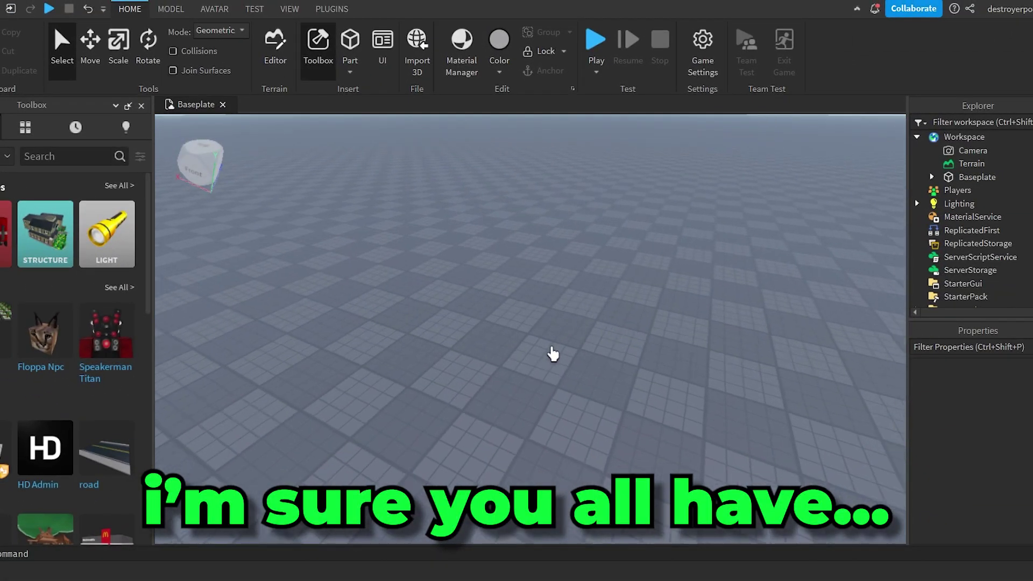
right_click_drag(554, 355, 588, 363)
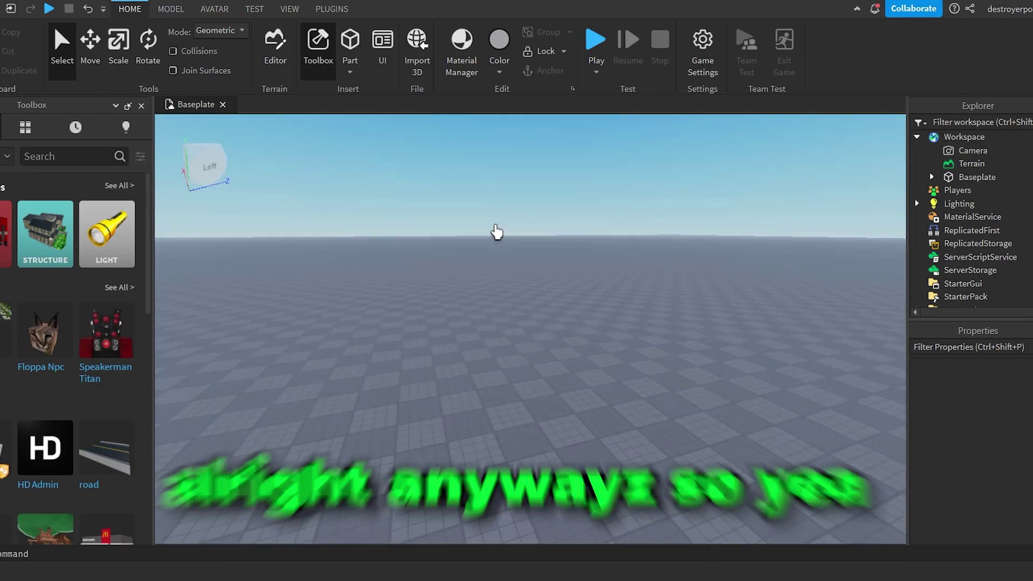
right_click_drag(537, 238, 540, 243)
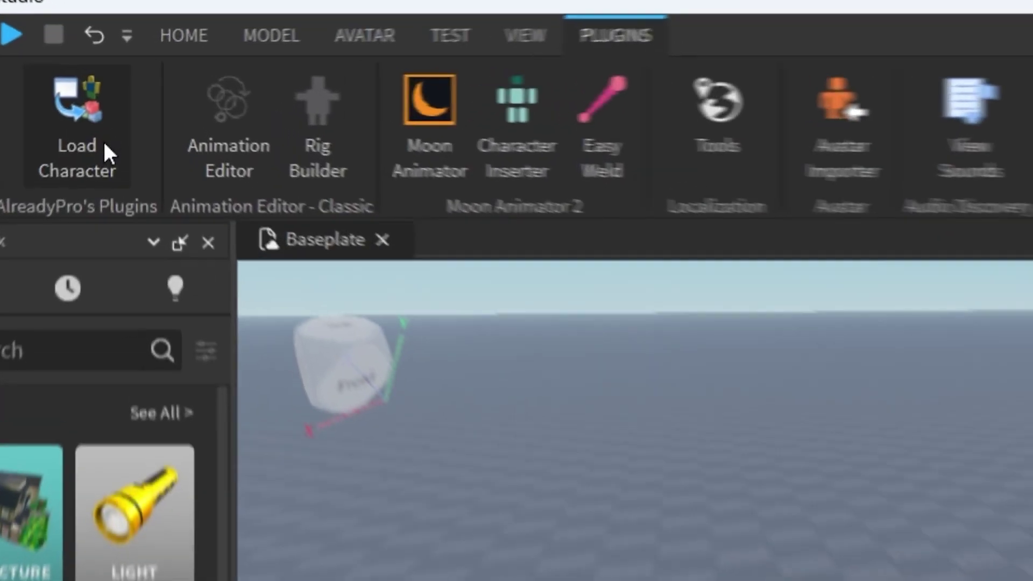
Step: Use the Load Character plugin to spawn the avatar of your own Roblox username as an R6 rig at the origin
left_click(102, 152)
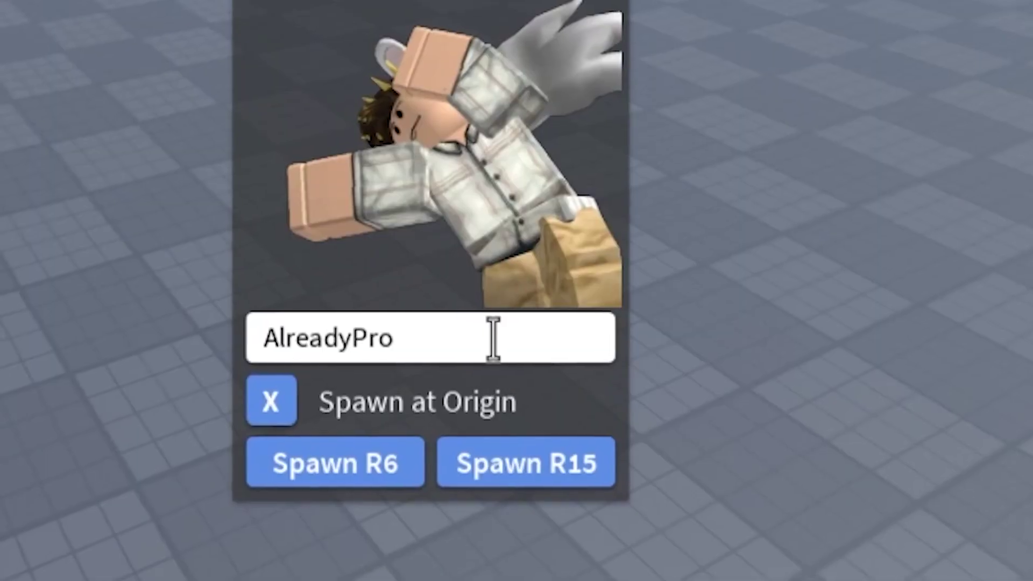
double_click(494, 339)
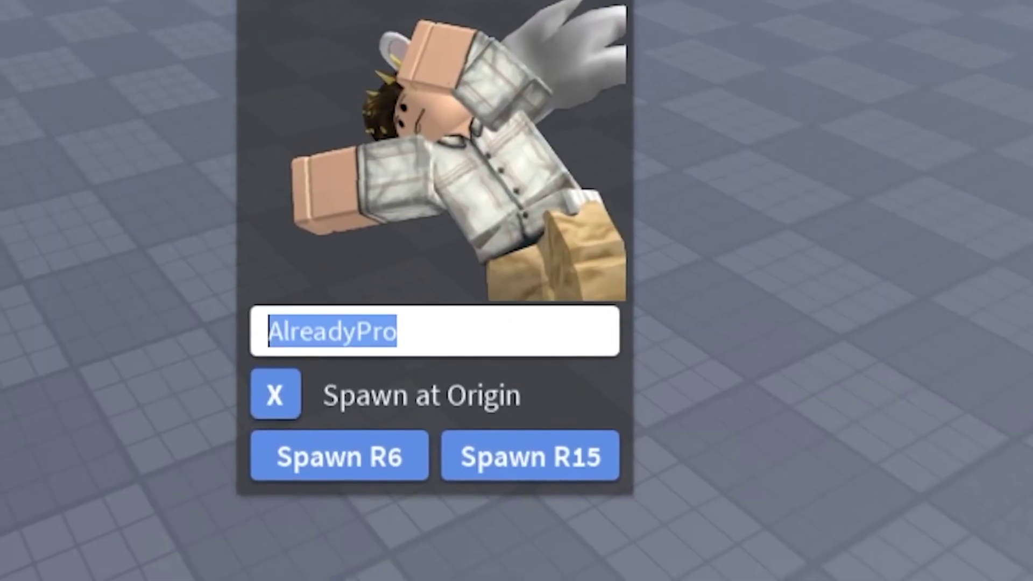
key("BackSpace")
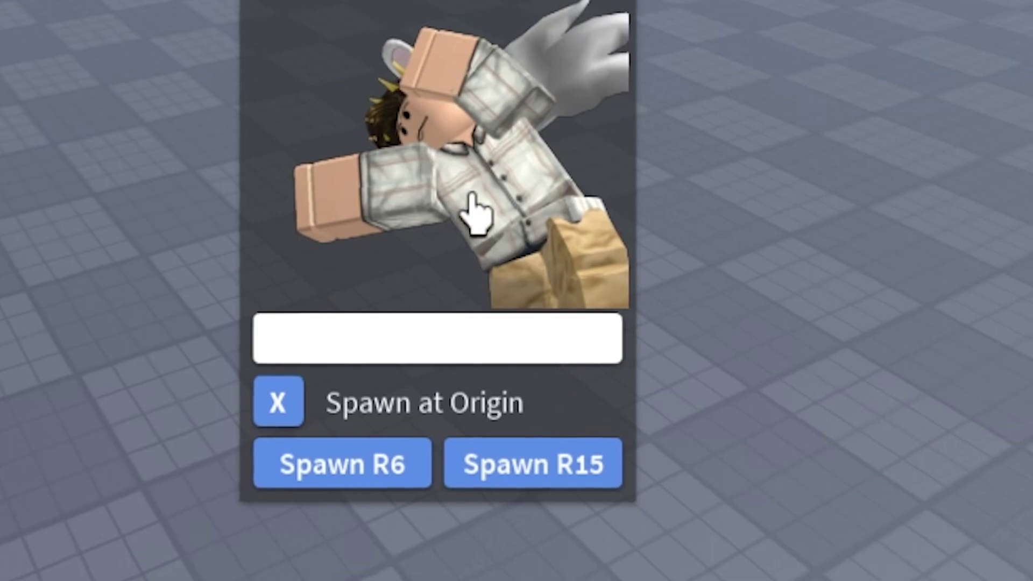
type("destroyerpower1221")
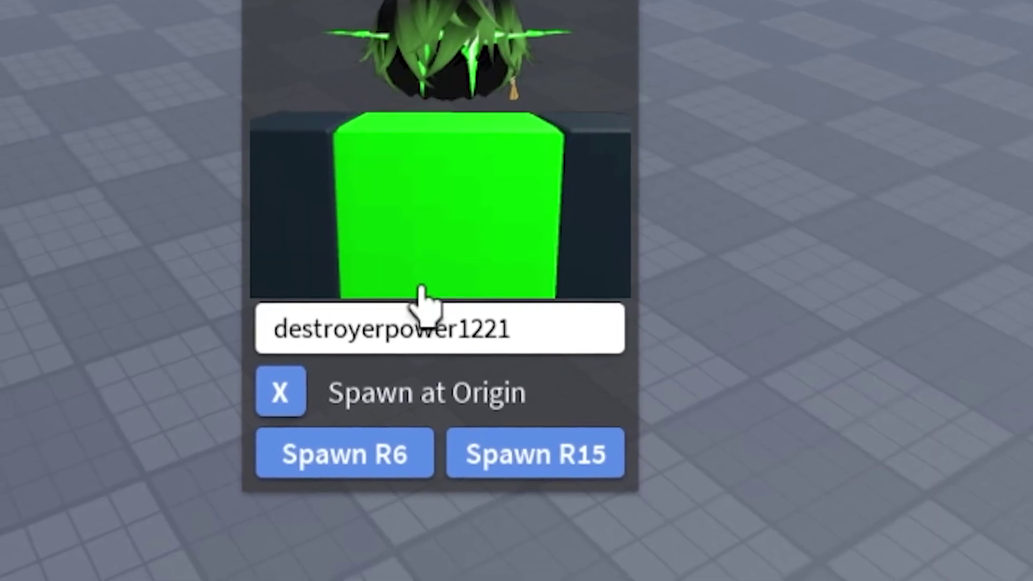
left_click(385, 455)
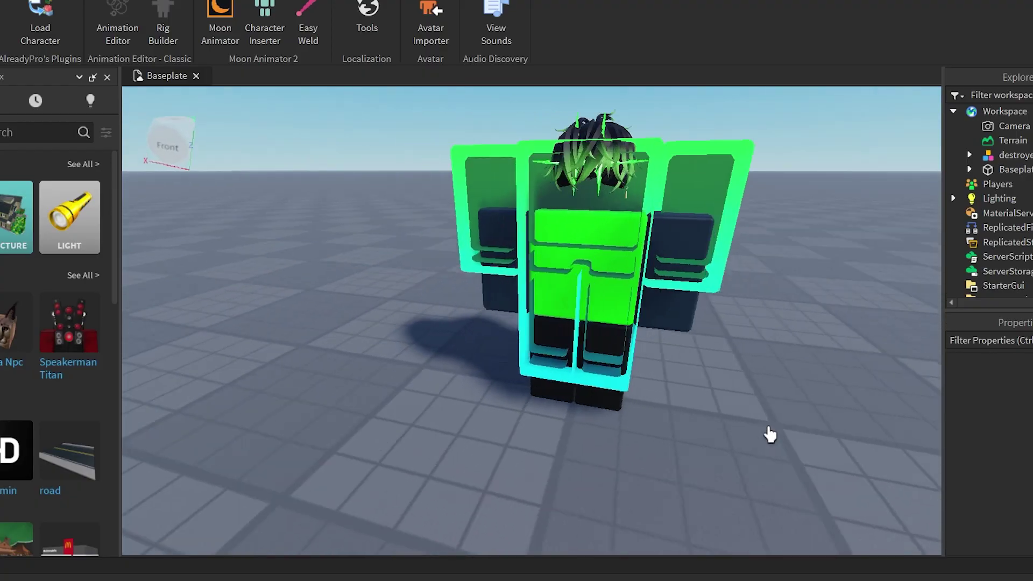
Step: Examine the spawned character and the body parts and accessories listed under its model
left_click(607, 233)
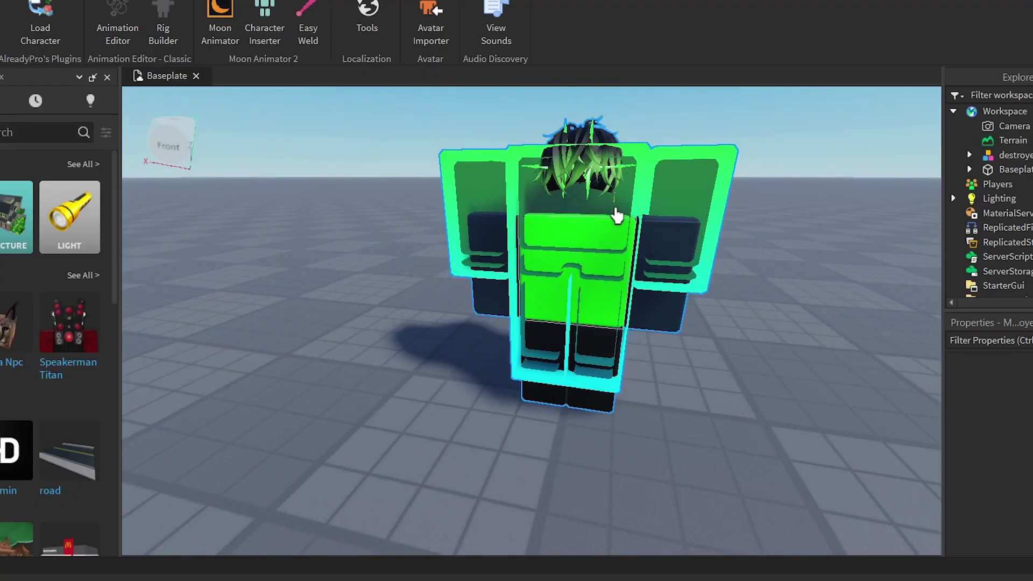
scroll(608, 233, "down", 4)
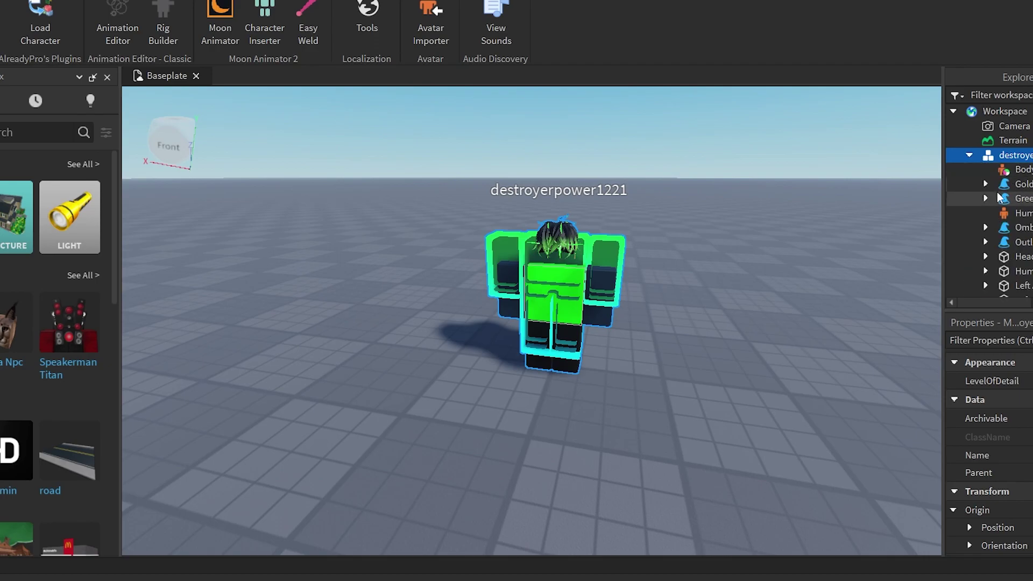
scroll(997, 198, "down", 1)
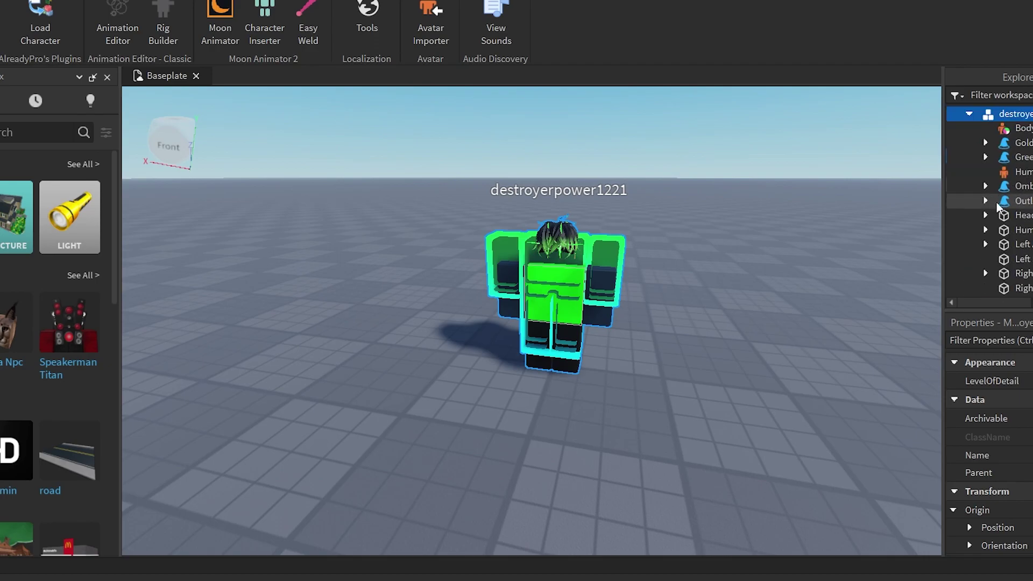
right_click_drag(655, 386, 683, 339)
scroll(683, 339, "up", 3)
scroll(646, 302, "down", 4)
scroll(646, 286, "up", 3)
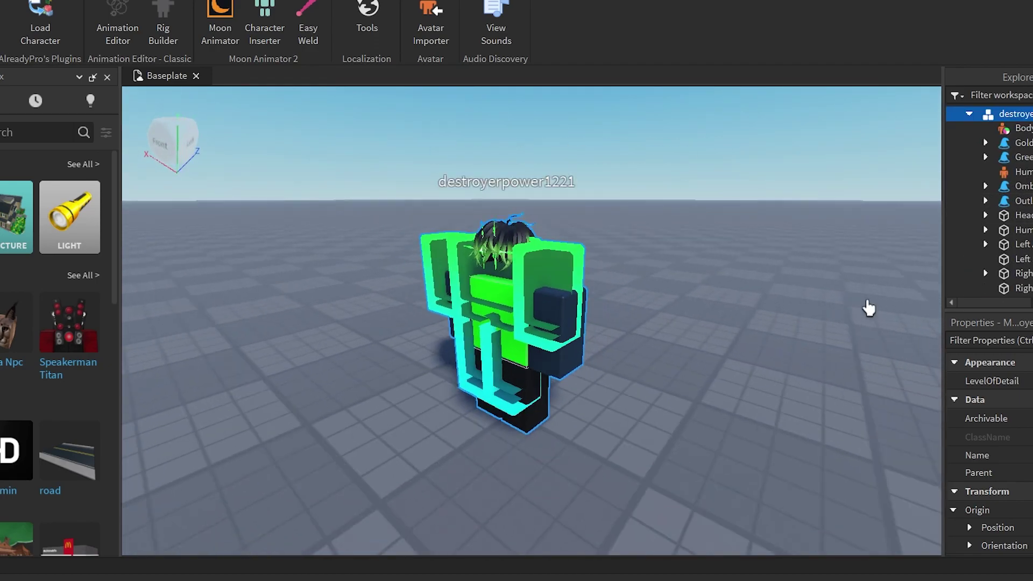
left_click(1017, 204)
scroll(1018, 212, "up", 1)
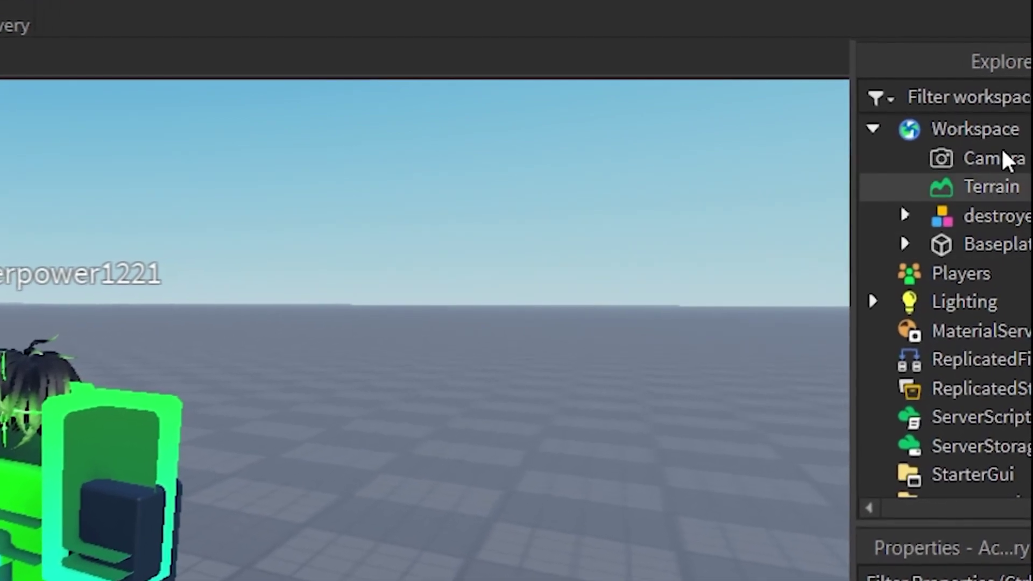
Step: Expand the character model and delete the glowing outline accessory surrounding its body
left_click(972, 218)
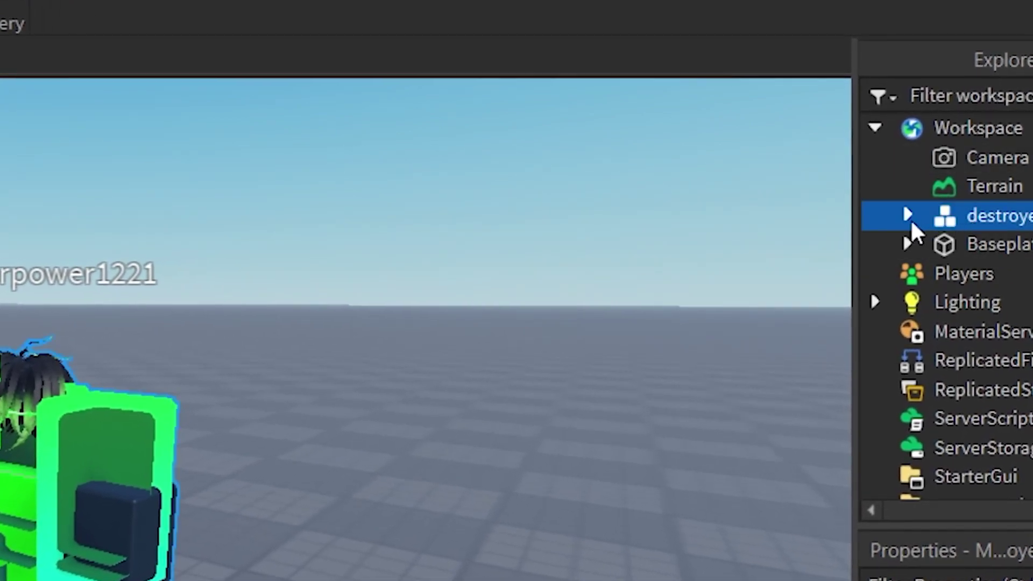
left_click(907, 216)
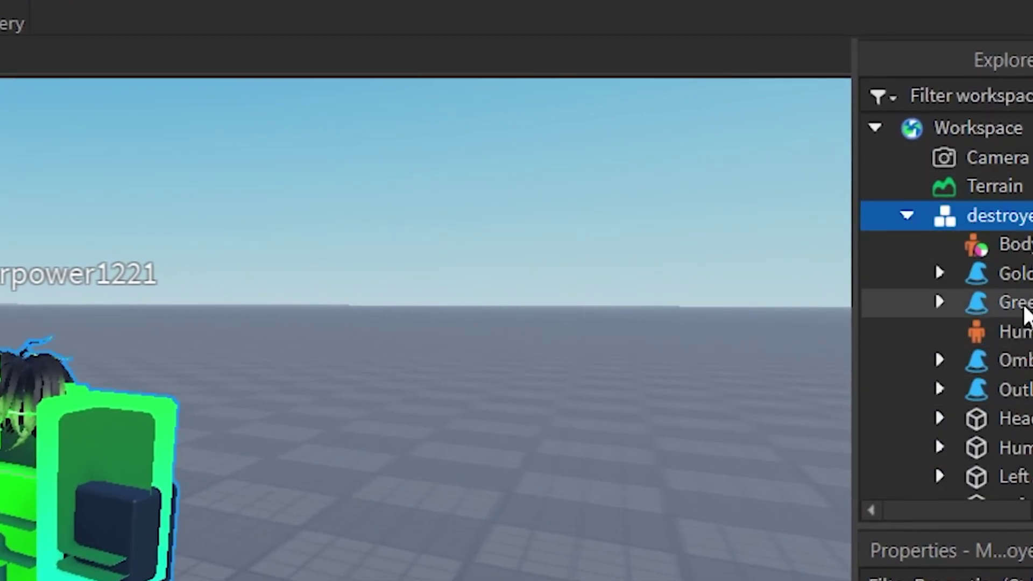
left_click(1022, 389)
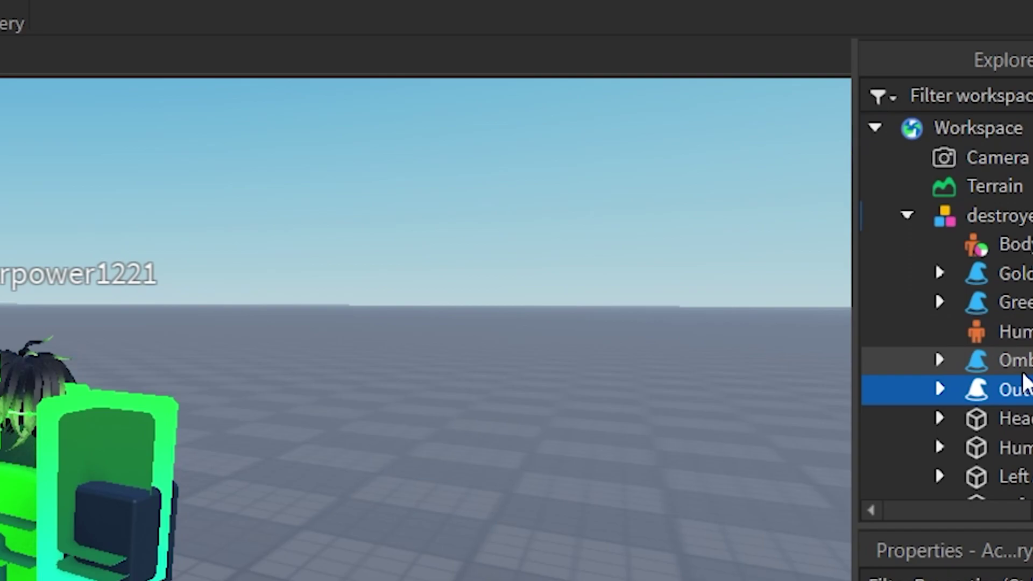
key("Delete")
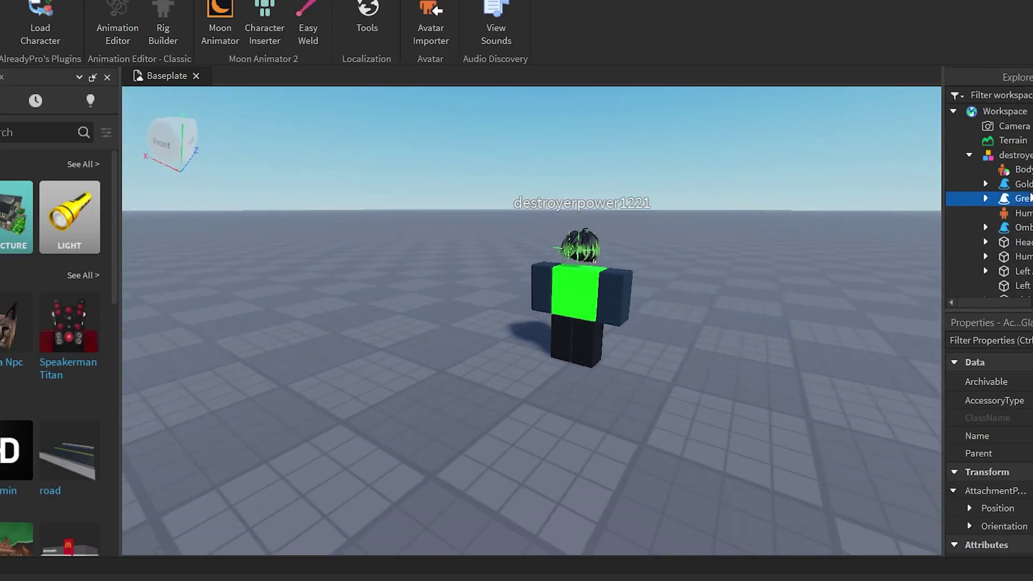
Step: Export the Gold Drops Earrings, Green Shining Glare and Ombre Green Sleepy Hair accessories together as one selection
left_click(1025, 186, "ctrl")
left_click(1025, 228, "ctrl")
scroll(685, 364, "up", 3)
scroll(685, 364, "down", 3)
mouse_move(685, 365)
right_mouse_down()
mouse_move(716, 364)
mouse_move(689, 364)
right_mouse_up()
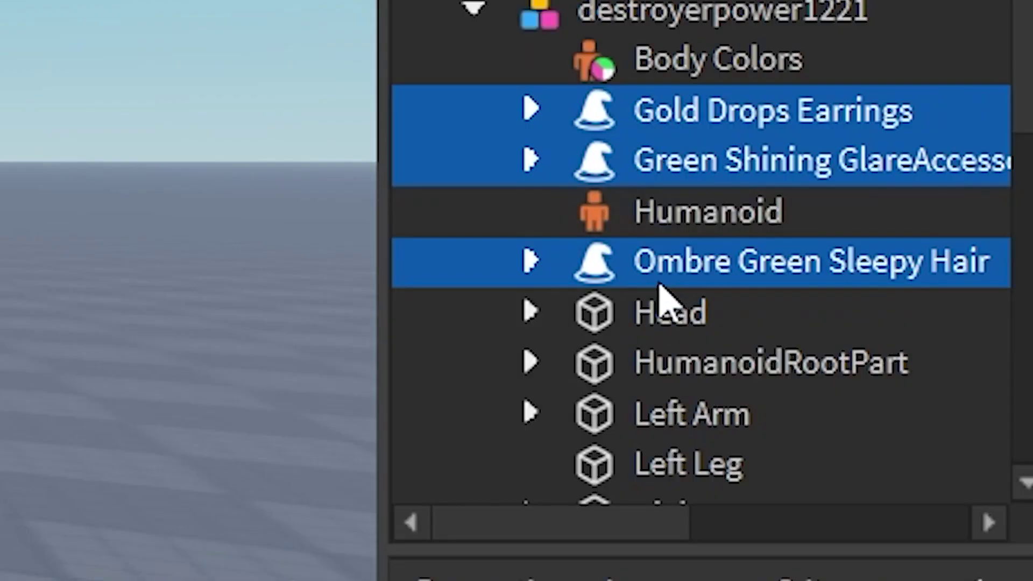
right_click(661, 285)
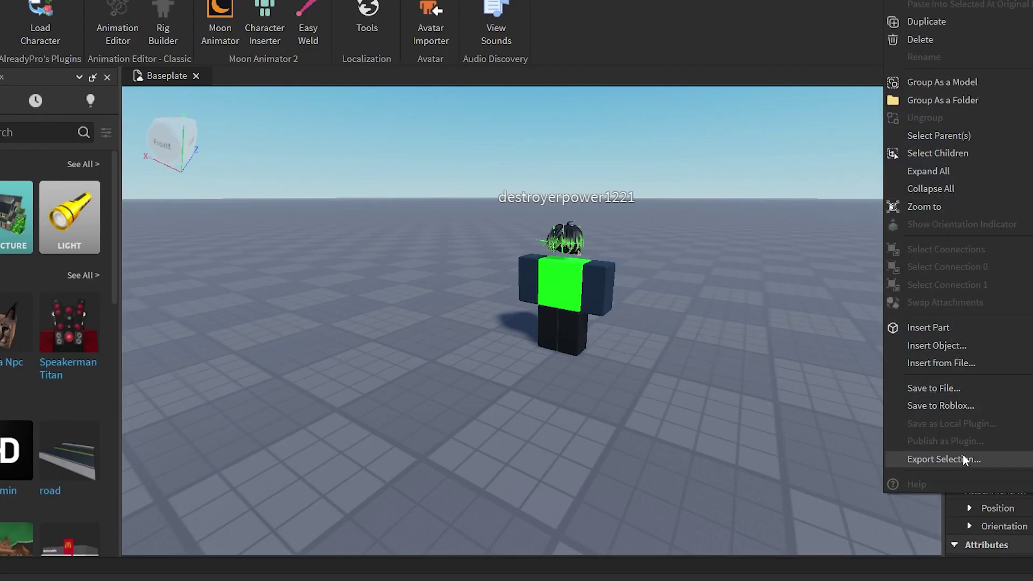
left_click(963, 459)
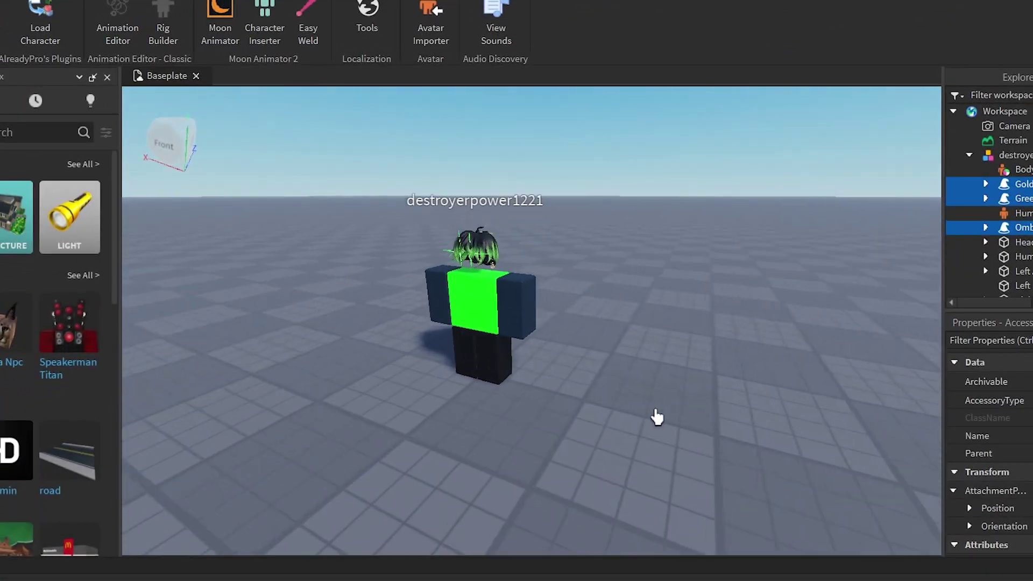
Step: Delete the three exported accessories from the character
scroll(657, 417, "down", 2)
right_click_drag(657, 417, 657, 417)
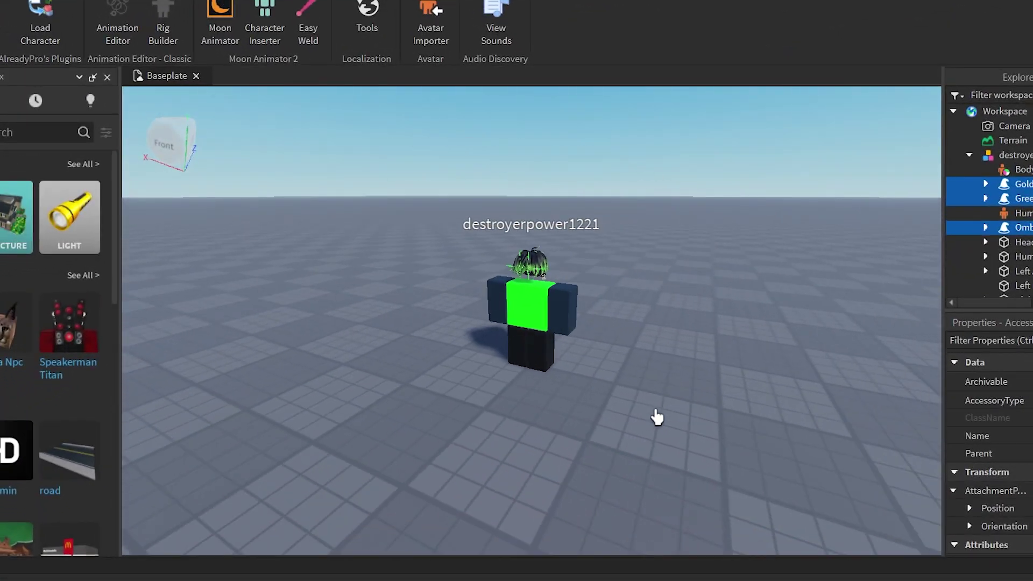
key("Delete")
scroll(657, 418, "up", 5)
scroll(607, 388, "down", 3)
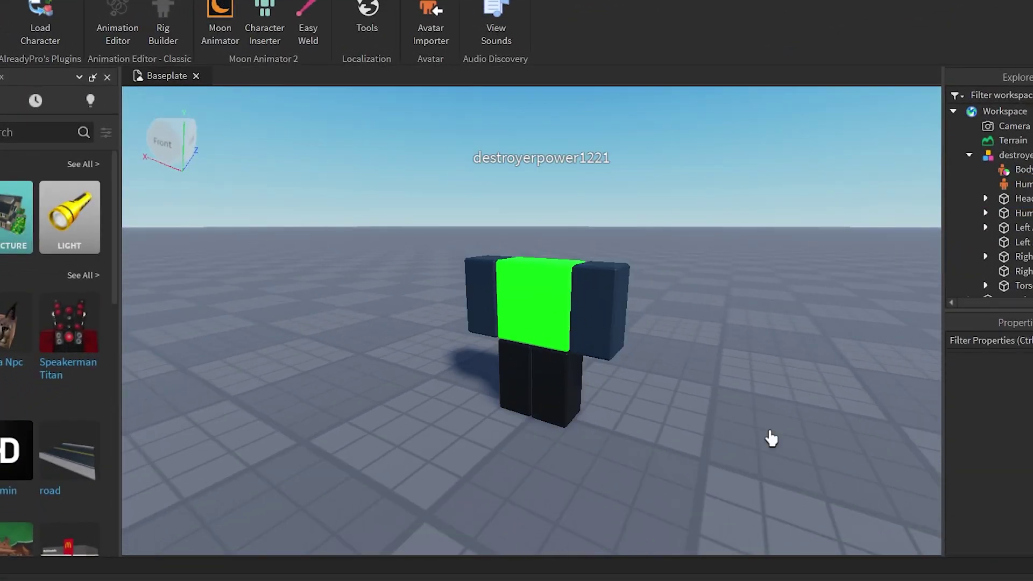
Step: Export the whole character model, without its accessories, from its top-level entry under Workspace
right_click(1017, 156)
left_click(939, 280)
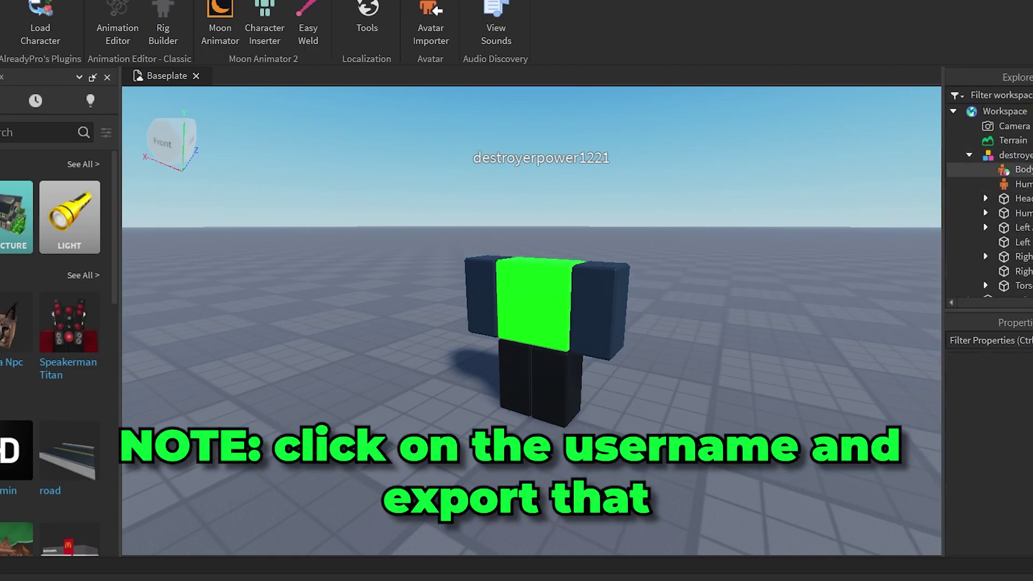
right_click(1015, 155)
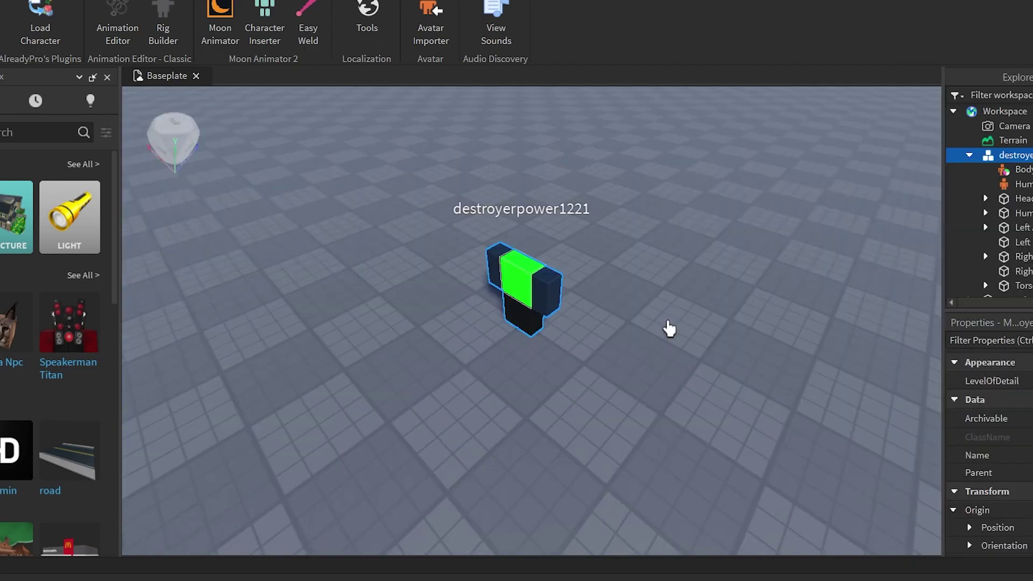
scroll(669, 325, "up", 5)
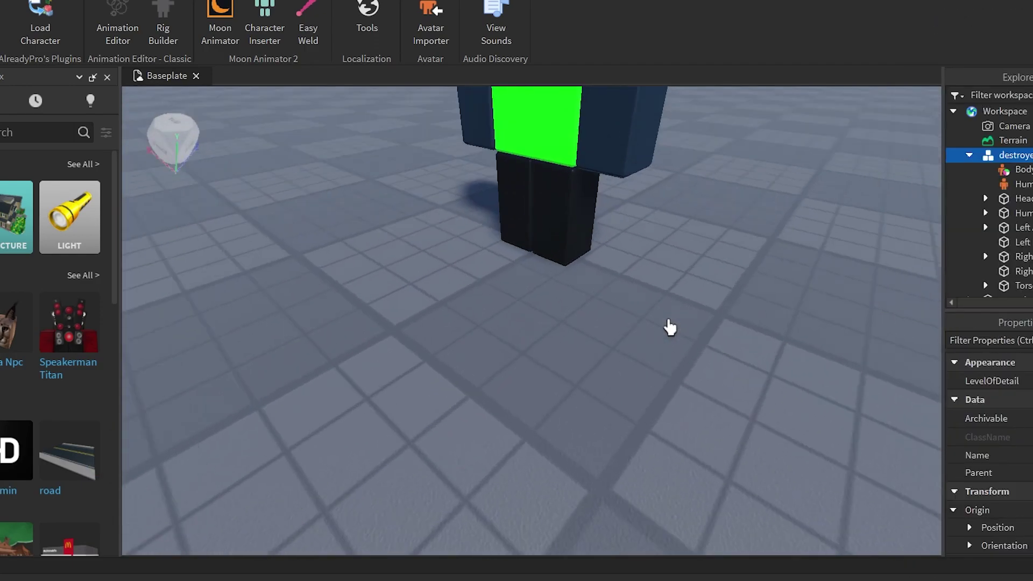
scroll(669, 325, "down", 5)
scroll(673, 330, "up", 3)
scroll(673, 330, "down", 3)
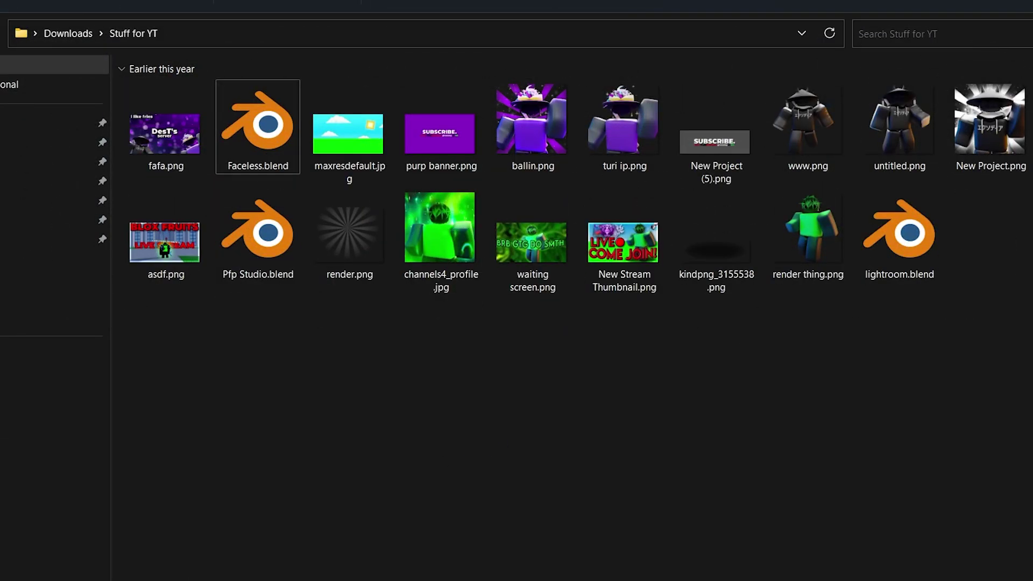
Step: Open Faceless.blend from the Stuff for YT folder in Blender and examine the rig from several sides
left_click(367, 419)
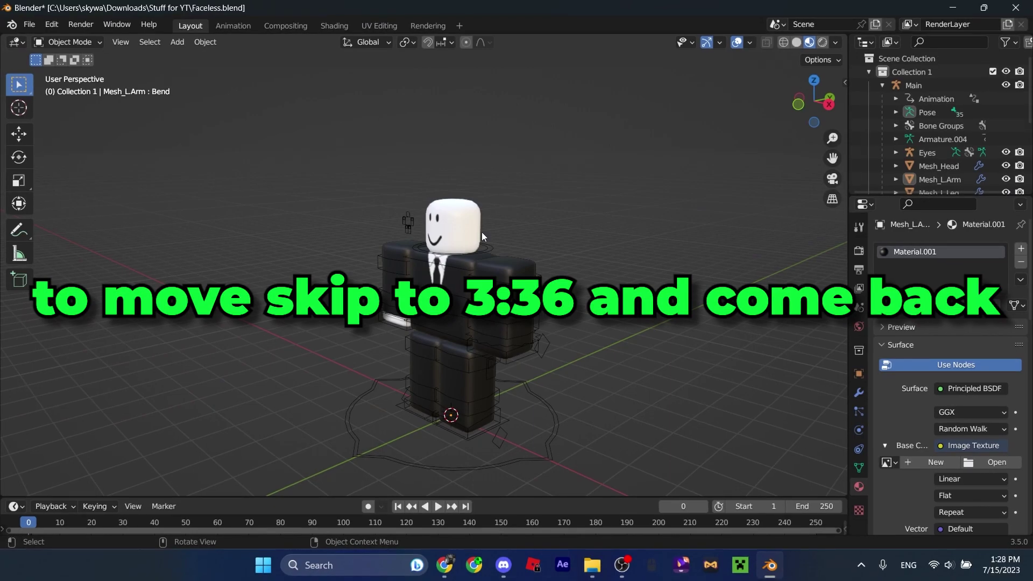
key("w")
key("a")
key("s")
key("w")
left_click(425, 274)
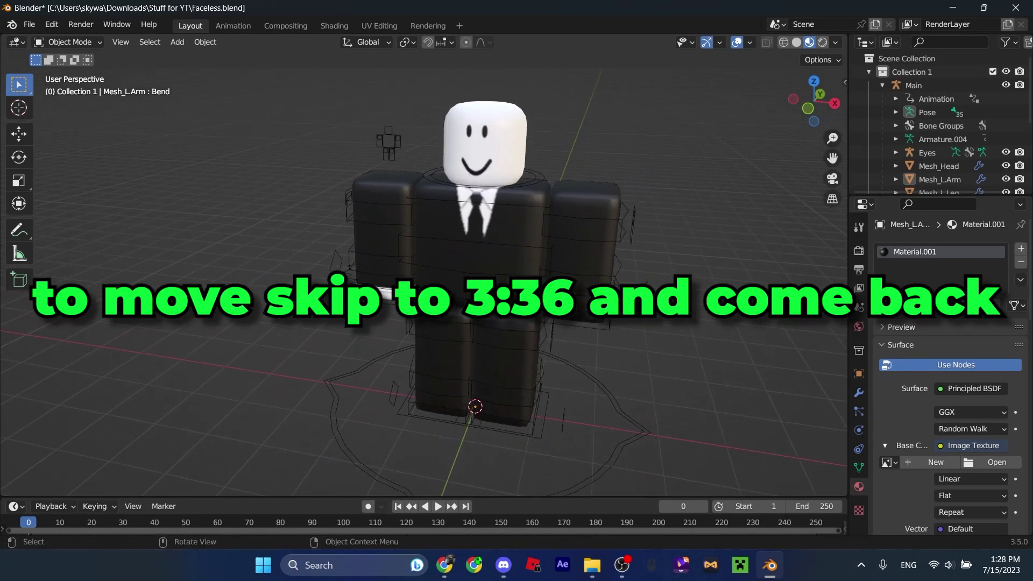
key("s")
key("d")
key("w")
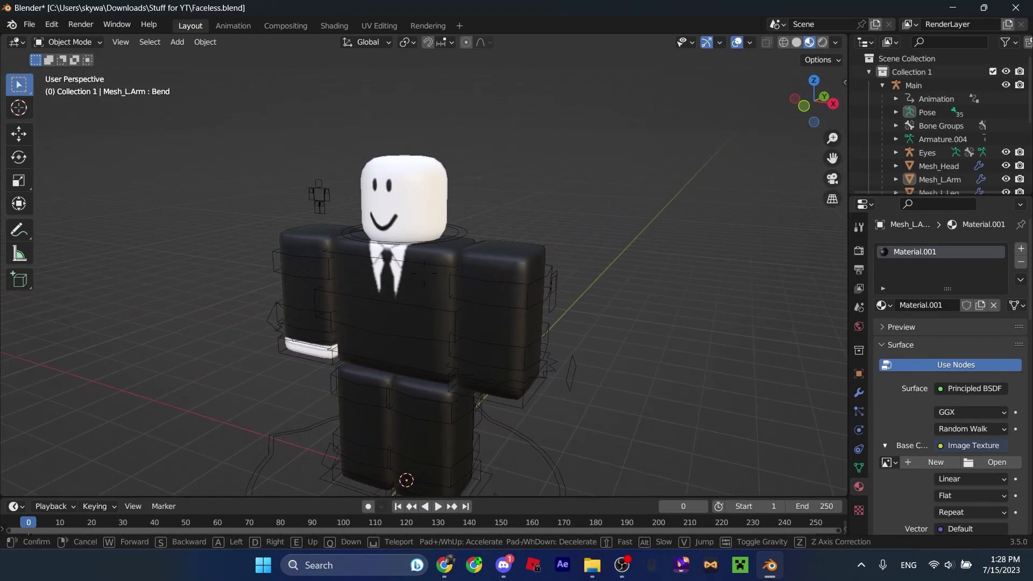
key("s")
left_click(519, 216)
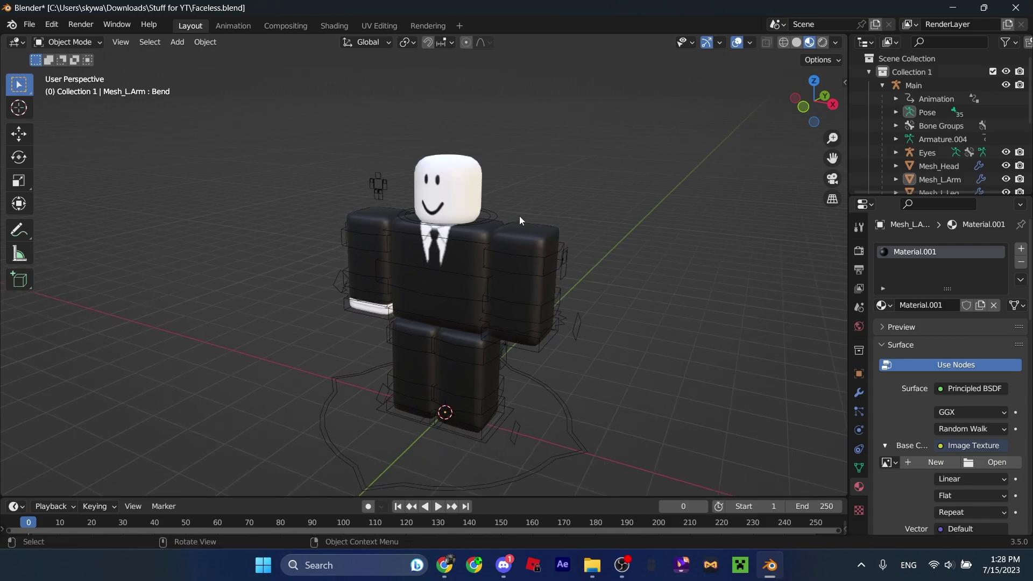
Step: Replace the material on the rig's left arm mesh with a new one whose base color uses an Image Texture
left_click(539, 236)
scroll(534, 250, "up", 1)
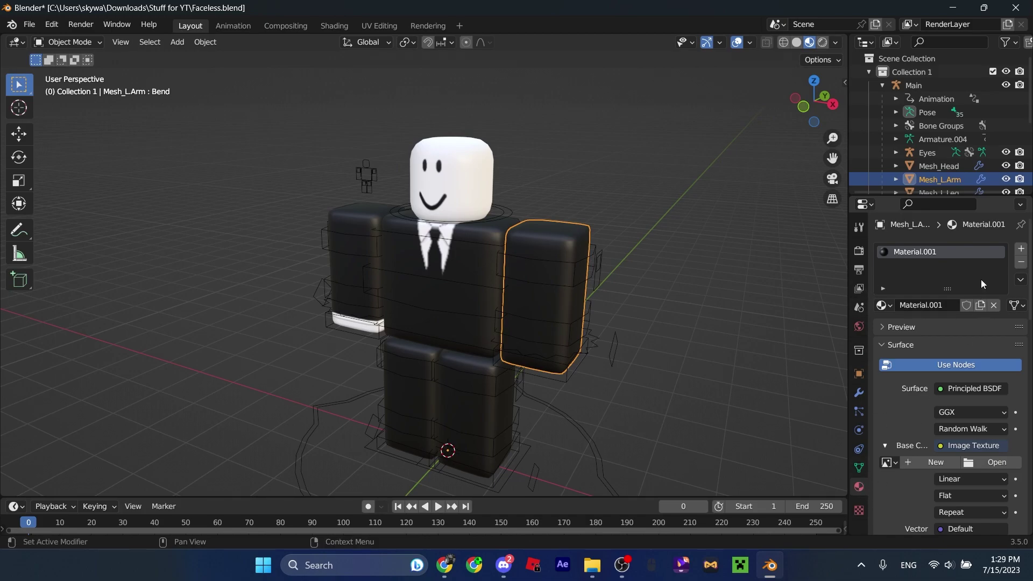
left_click(1021, 263)
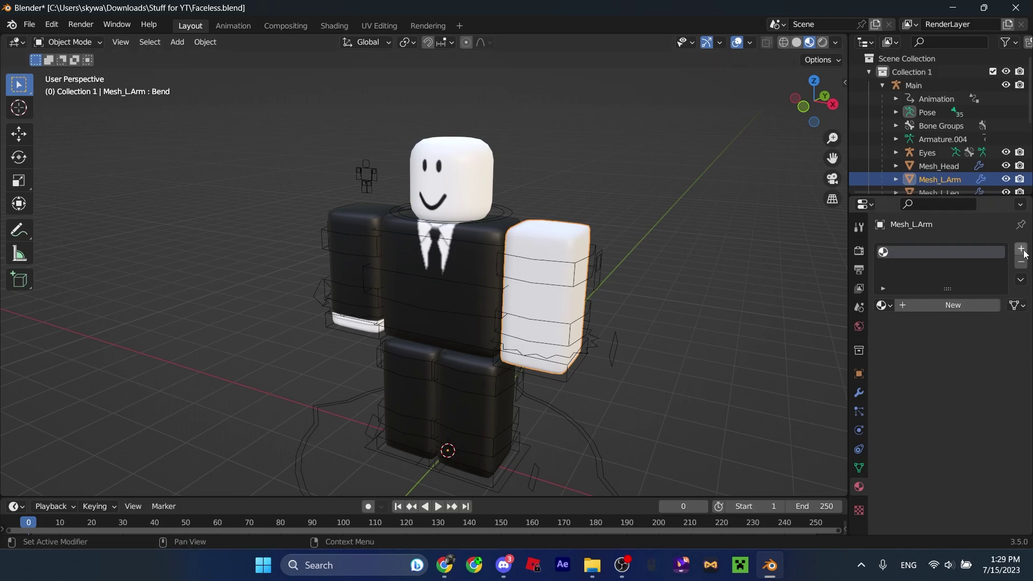
left_click(955, 308)
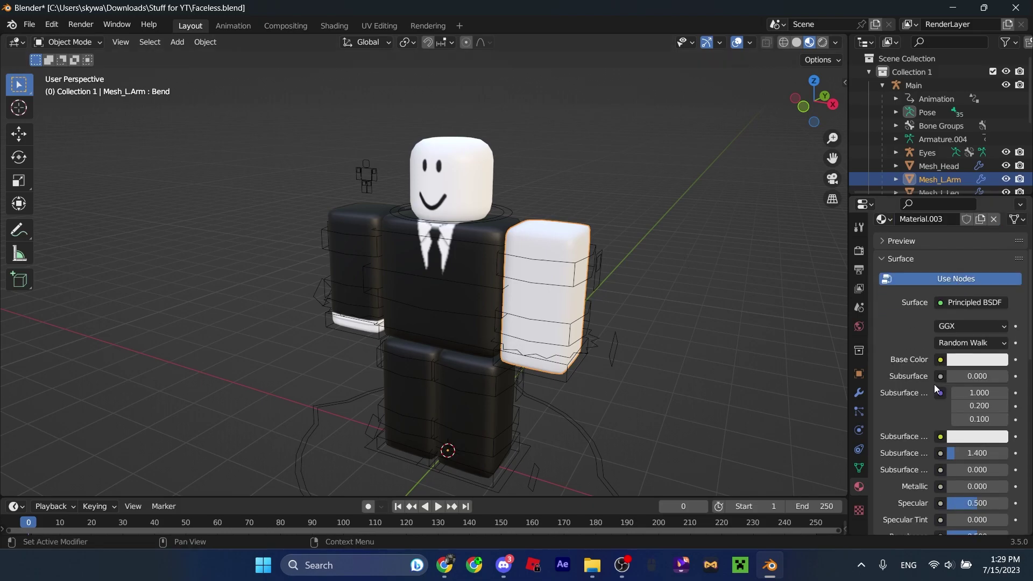
left_click(942, 362)
left_click(657, 243)
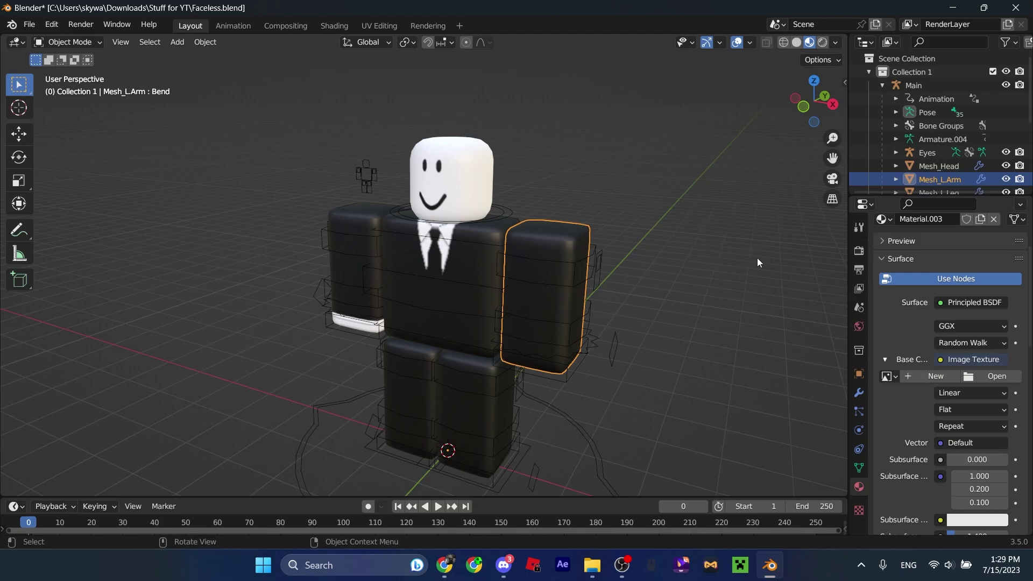
Step: Load Handle1_diff.png from the accessories folder as the base color texture of the left arm's material
left_click(995, 377)
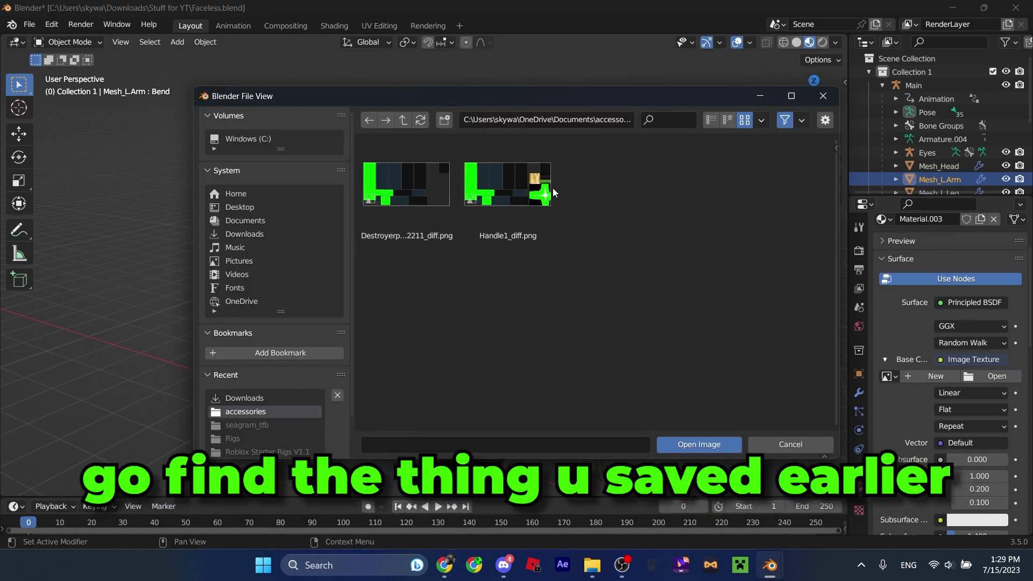
double_click(522, 222)
key("a")
key("w")
left_click(579, 186)
Step: Assign Material.003 to the rig's torso, right arm and legs in place of their current material
left_click(471, 224)
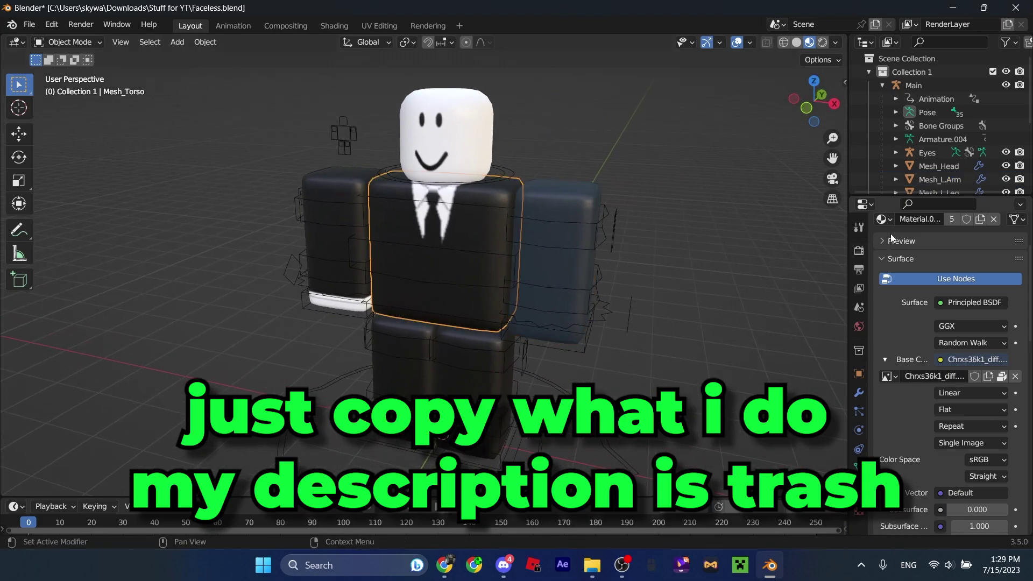
left_click(886, 220)
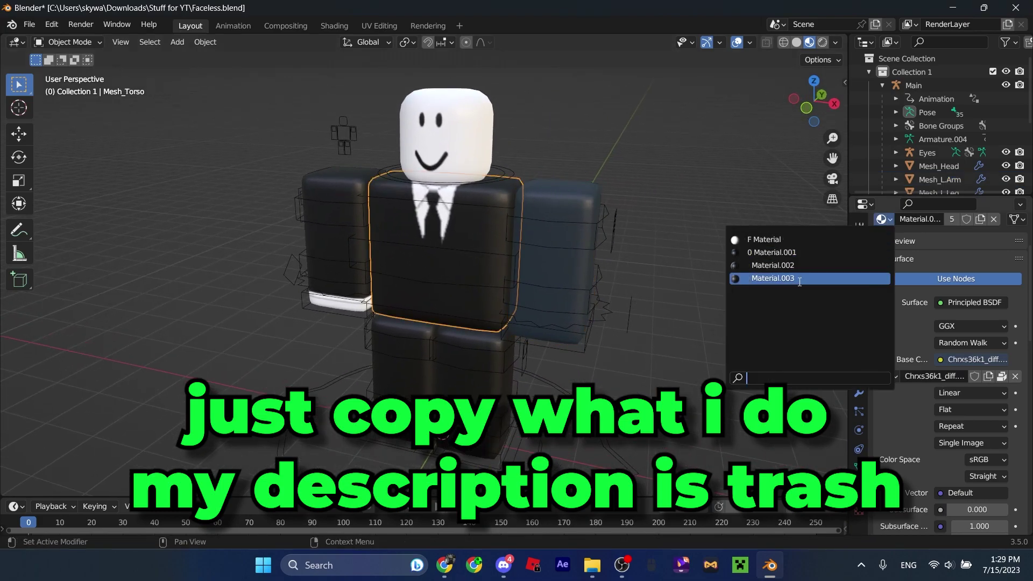
left_click(800, 278)
left_click(886, 220)
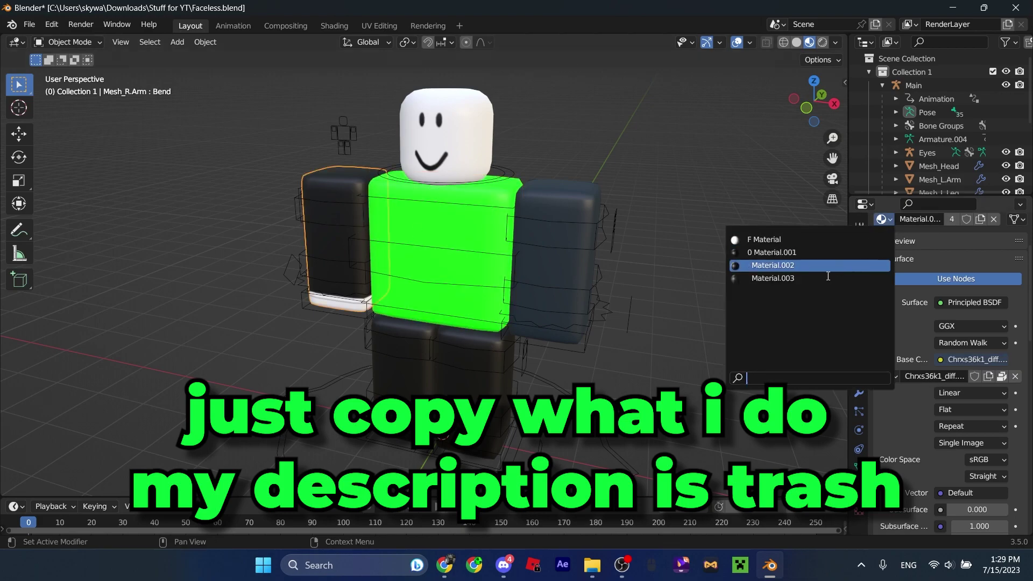
left_click(779, 293)
left_click(886, 220)
left_click(799, 279)
Step: Delete the head mesh from the rig
left_click(485, 154)
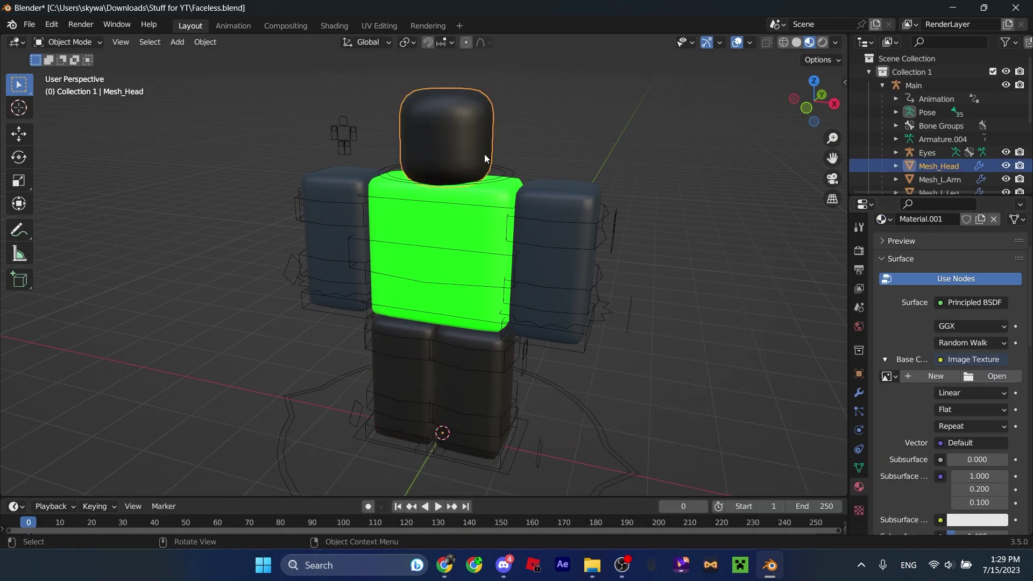
key("Delete")
key("shift+grave")
key("w")
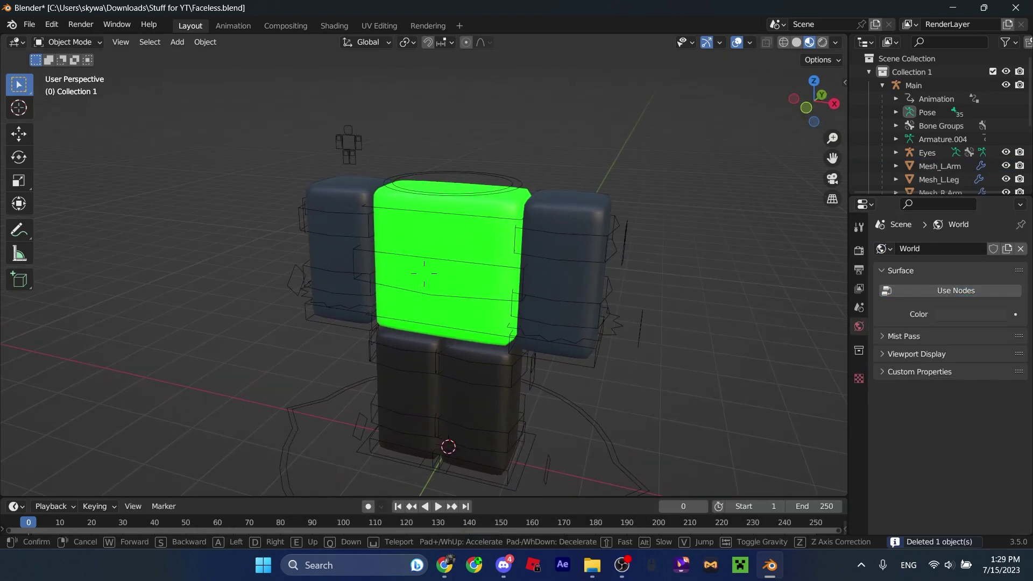
left_click(638, 187)
Step: Import the accessories model yes.obj from the accessories folder using the legacy Wavefront OBJ importer
left_click(28, 25)
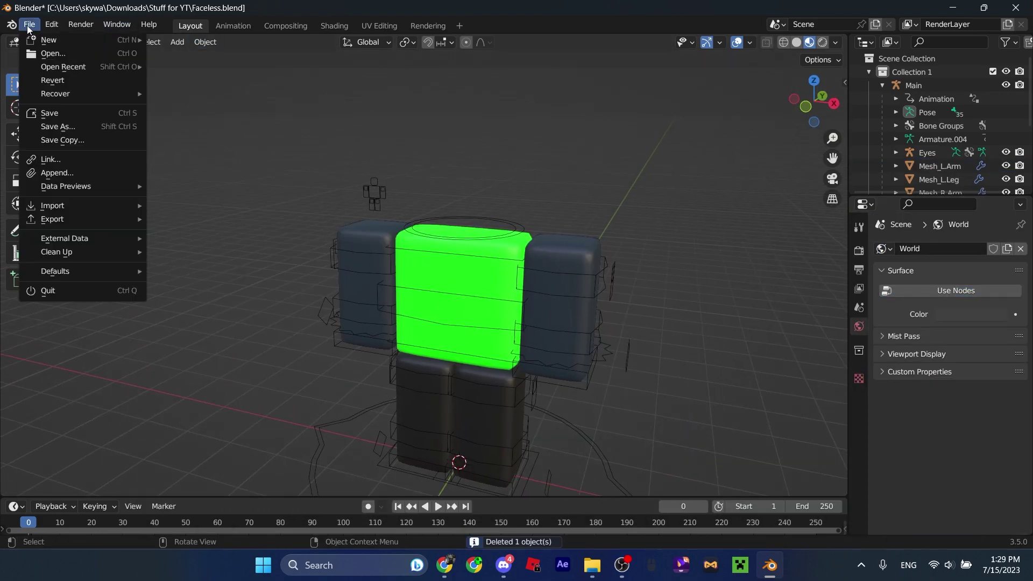
mouse_move(75, 205)
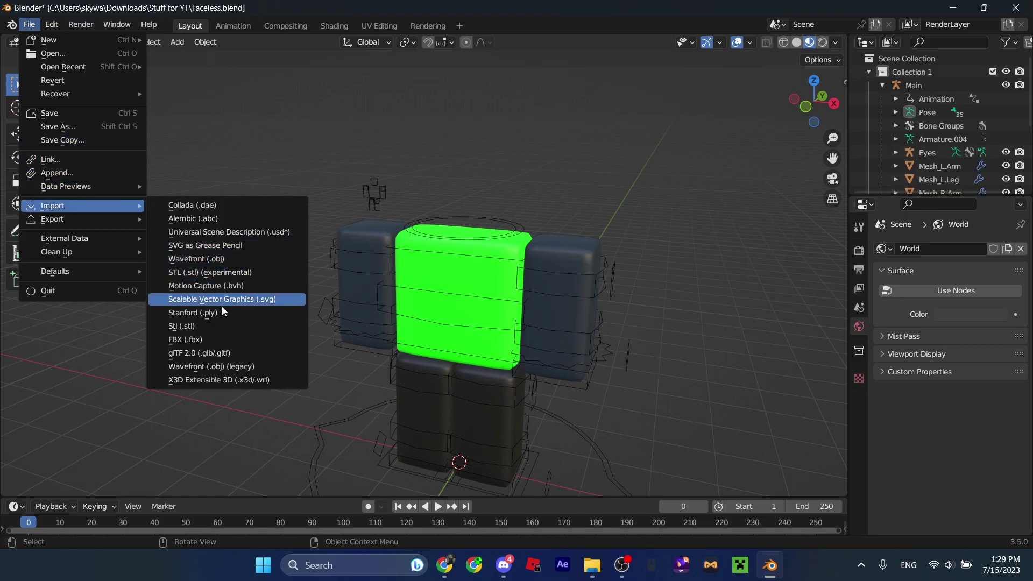
left_click(219, 372)
scroll(466, 235, "down", 2)
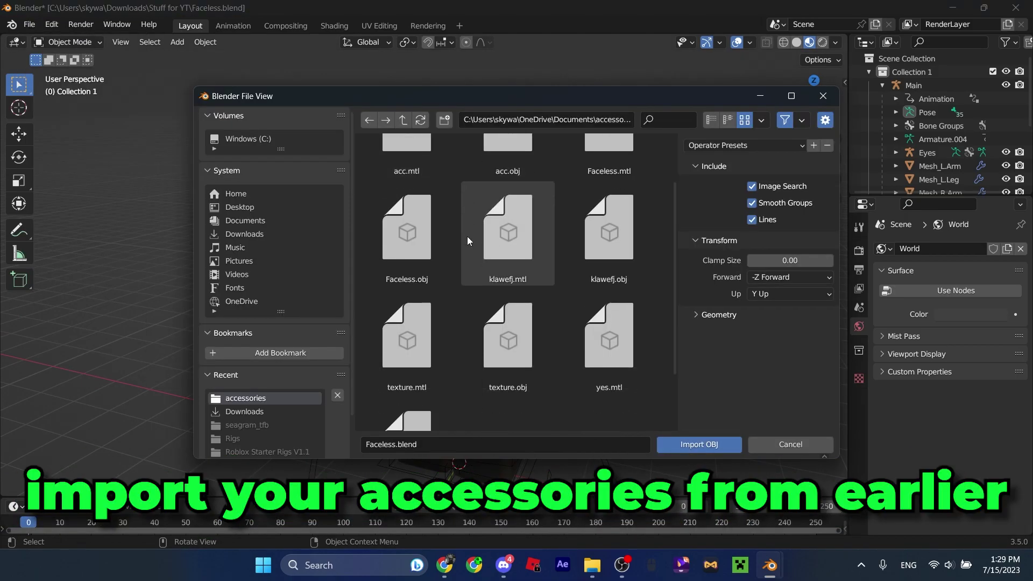
double_click(484, 254)
key("shift+grave")
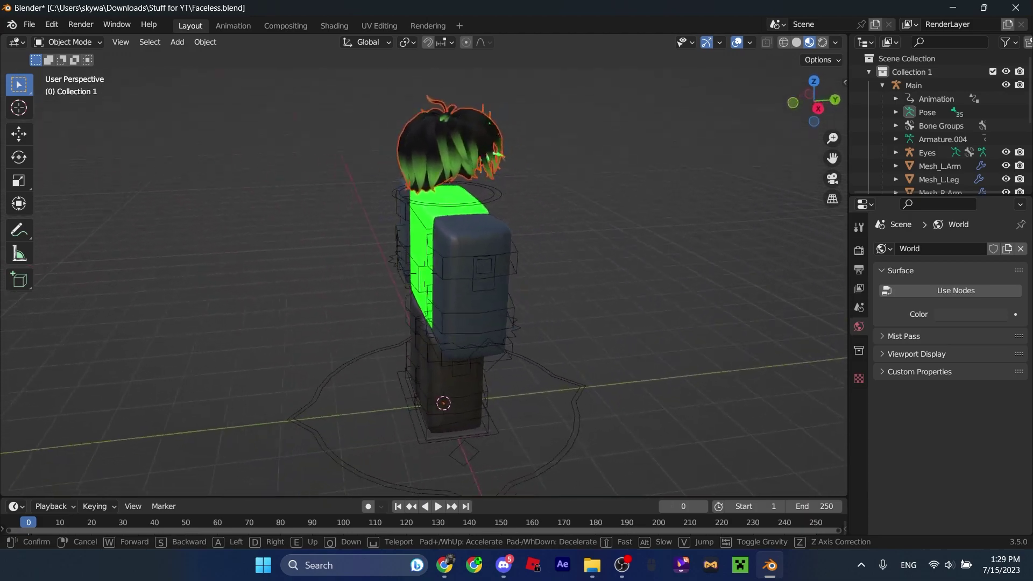
key("a")
key("d")
left_click(665, 389)
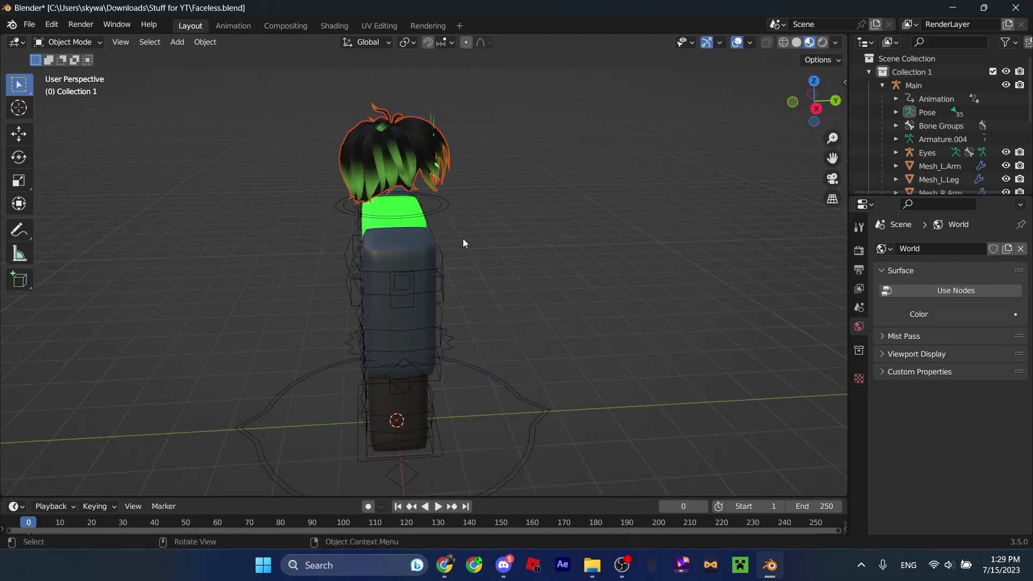
Step: Rotate the imported hair and accessories about the vertical axis until they face the rig's front
middle_click_drag(457, 239, 402, 239)
key("r")
left_click_drag(452, 425, 415, 364)
left_click(694, 275)
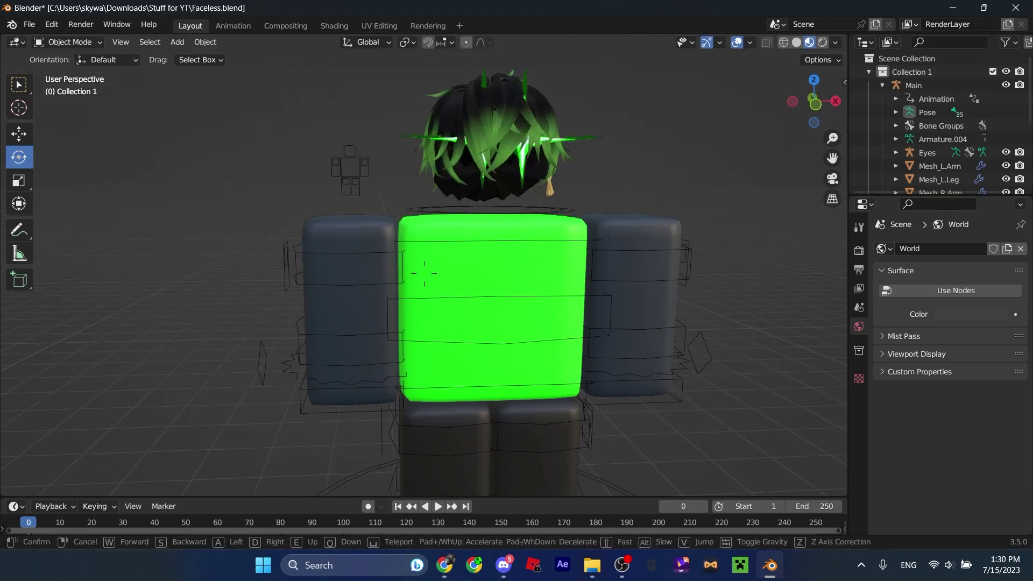
key("s")
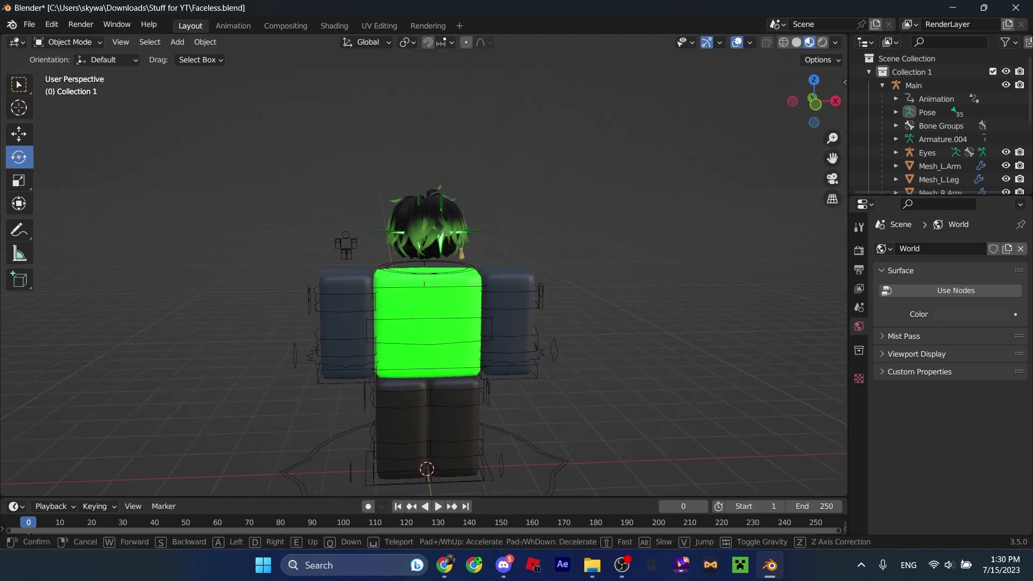
key("w")
key("s")
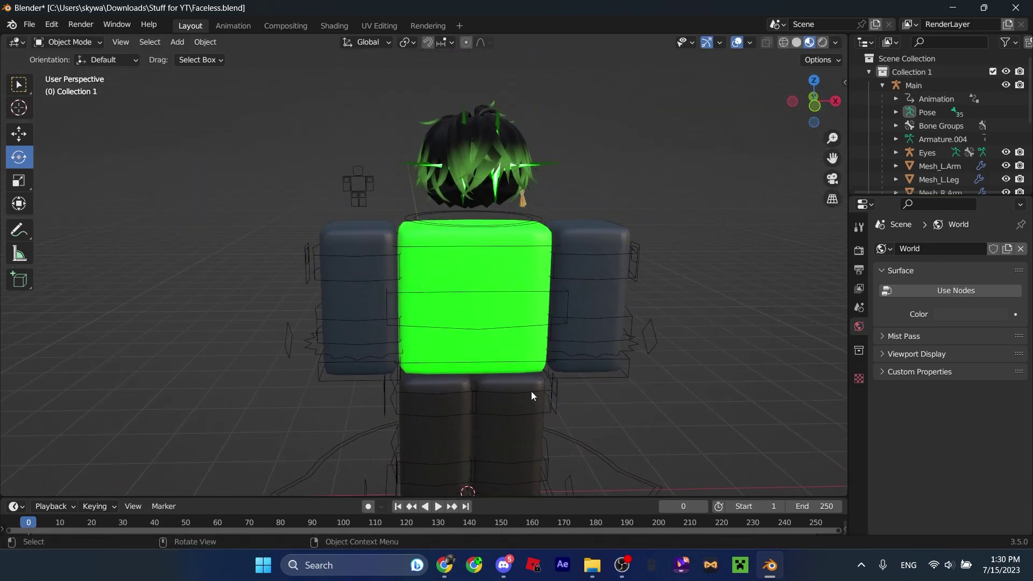
Step: Try rotating the rig's left upper leg bone in Pose Mode
left_click(534, 397)
key("ctrl+Tab")
key("shift+grave")
key("s")
left_click(486, 312)
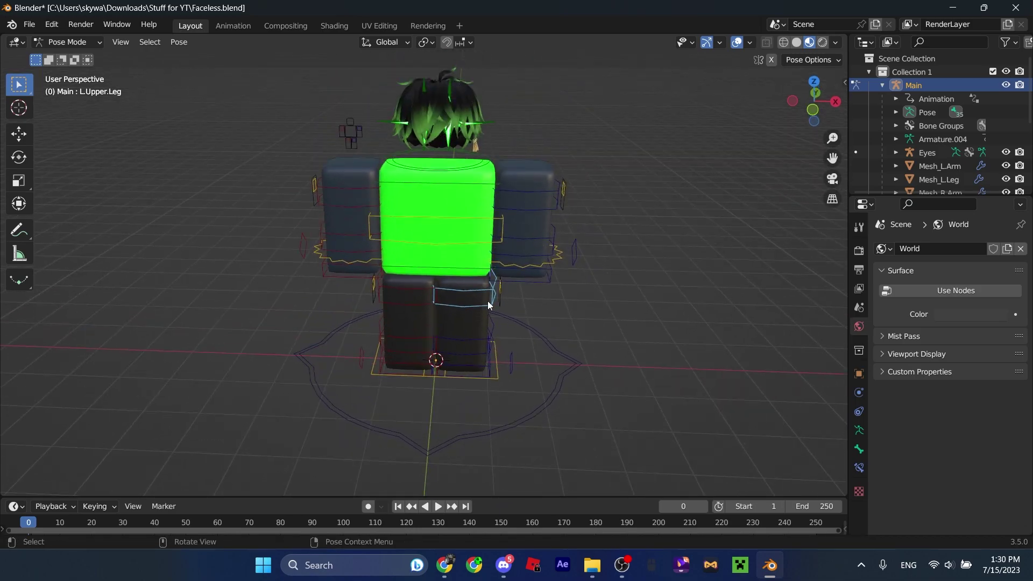
left_click(19, 156)
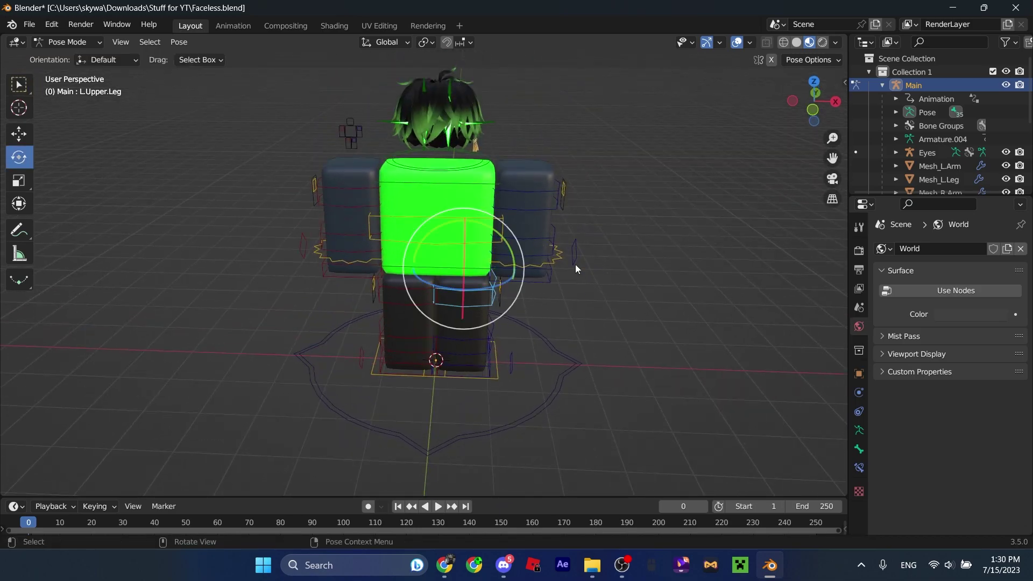
left_click_drag(492, 288, 452, 284)
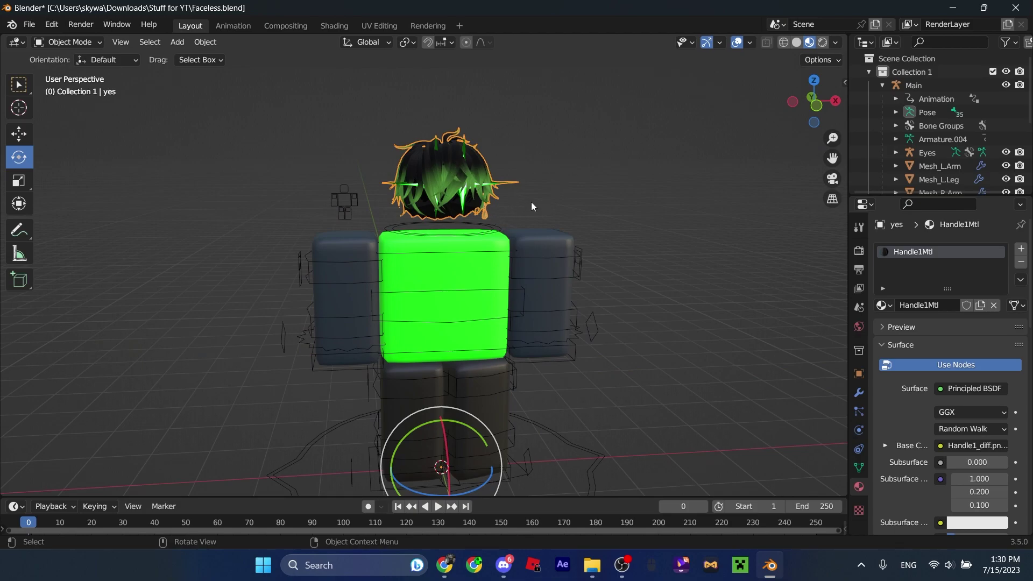
Step: Set the origin of the hair and accessories object to its geometry
middle_click_drag(531, 202, 553, 204, "shift")
scroll(560, 87, "down", 2)
scroll(553, 203, "up", 3)
right_click(454, 159)
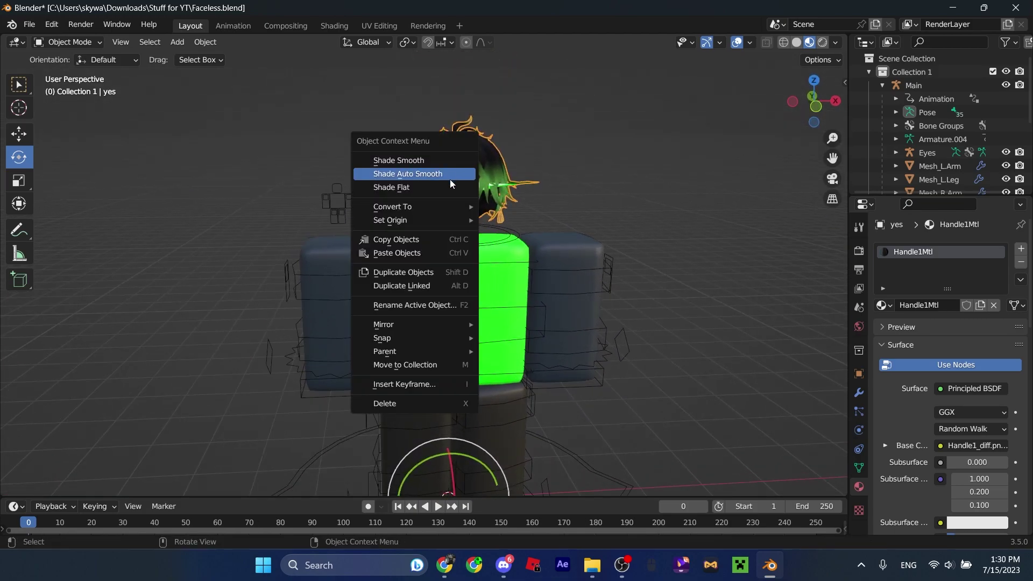
mouse_move(431, 220)
left_click(509, 237)
key("shift+grave")
key("s")
key("w")
right_click(586, 157)
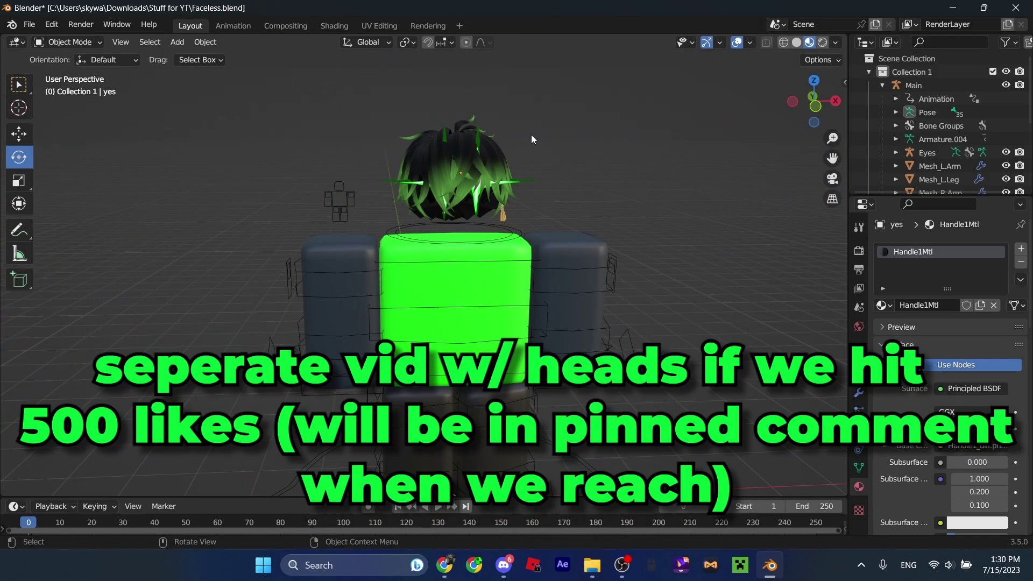
key("shift+grave")
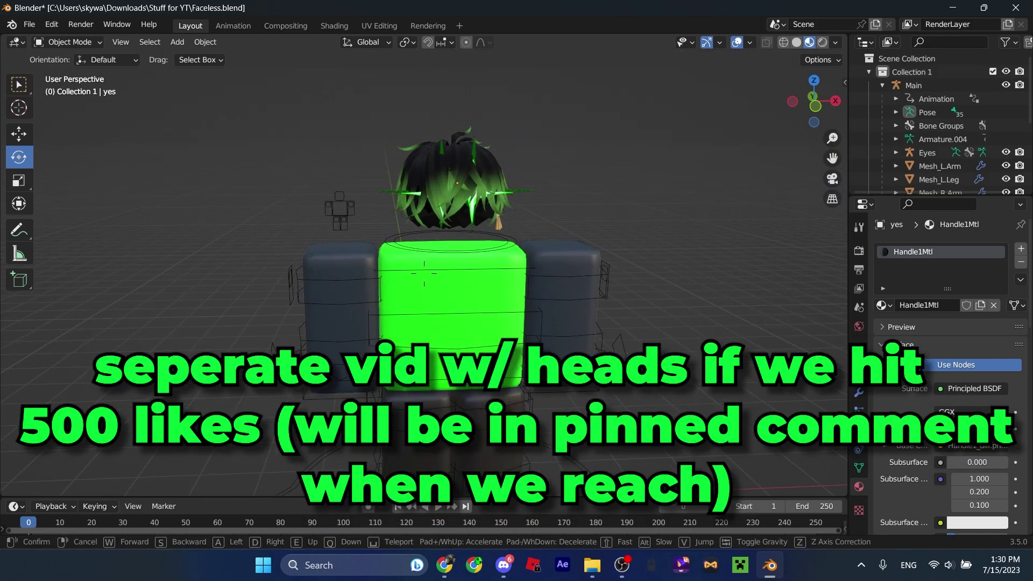
key("Escape")
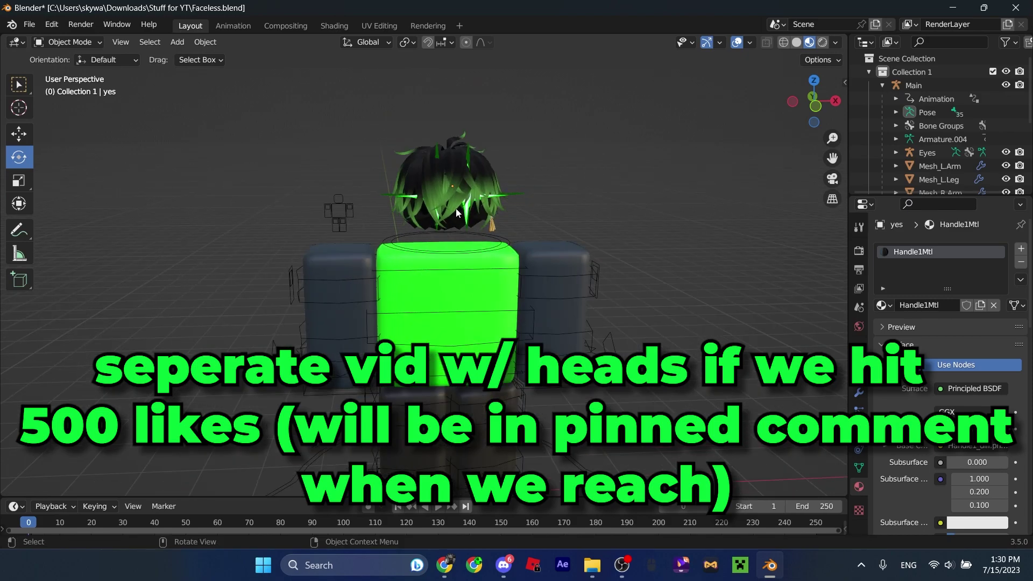
Step: Pose the rig's limbs by rotating its bones, bending both arms and raising the left one outward
key("shift+grave")
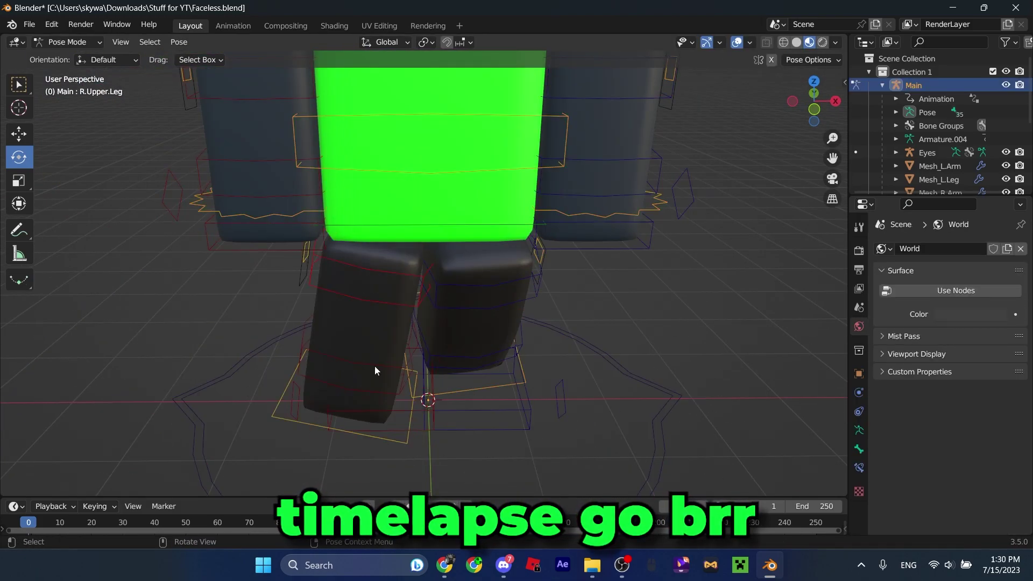
left_click(485, 204)
left_click(326, 366)
key("r")
key("r")
left_click(439, 215)
key("r")
key("r")
left_click(533, 301)
key("r")
key("r")
key("shift+grave")
left_click(424, 274)
left_click(19, 157)
left_click_drag(488, 272, 479, 240)
Step: Select the whole posed rig together with its accessories and export it as a Wavefront OBJ file
key("shift+grave")
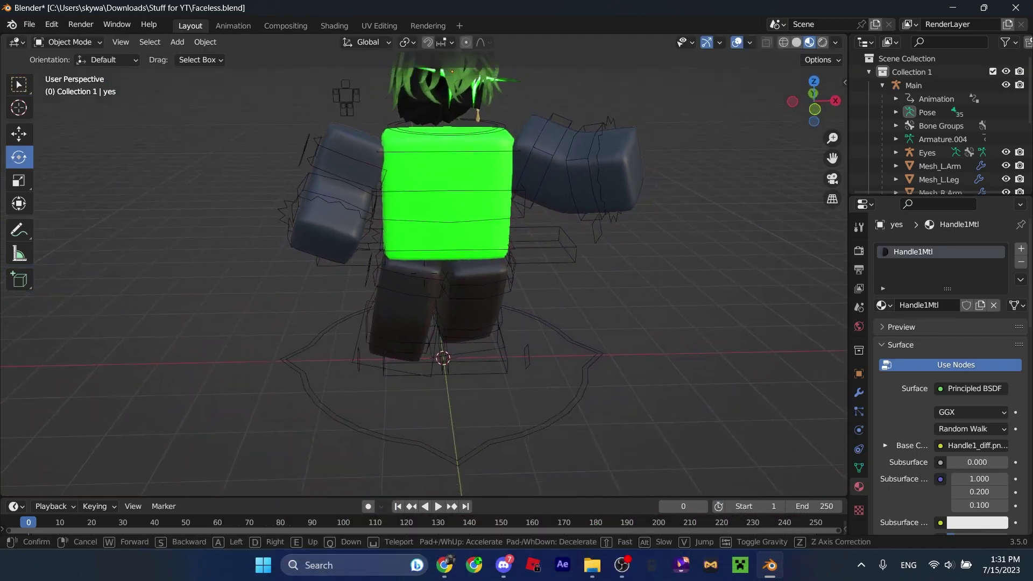
key("w")
key("s")
key("w")
key("s")
key("w")
left_click(424, 273)
left_click(458, 178)
left_click_drag(630, 407, 158, 162)
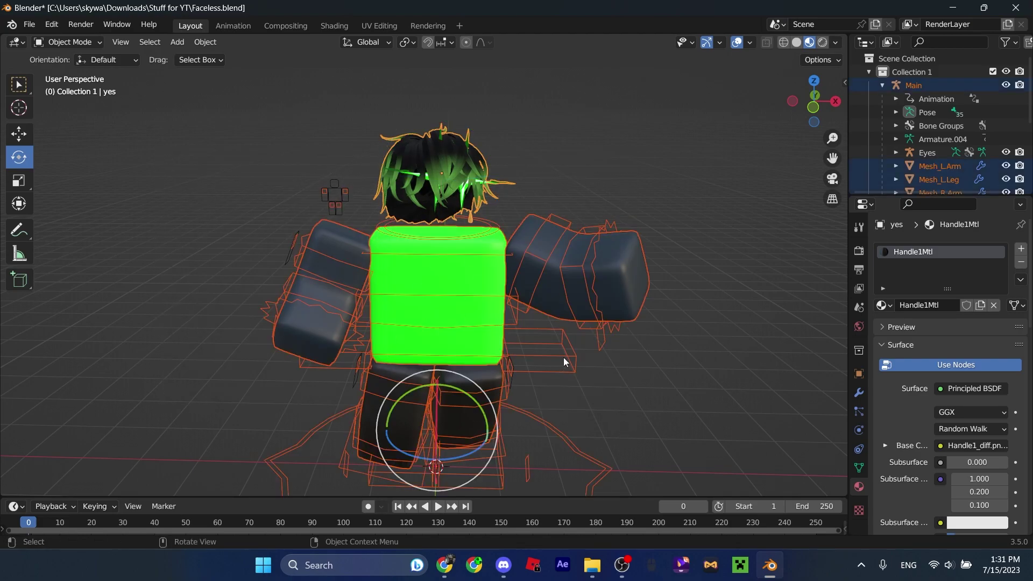
key("shift+grave")
key("s")
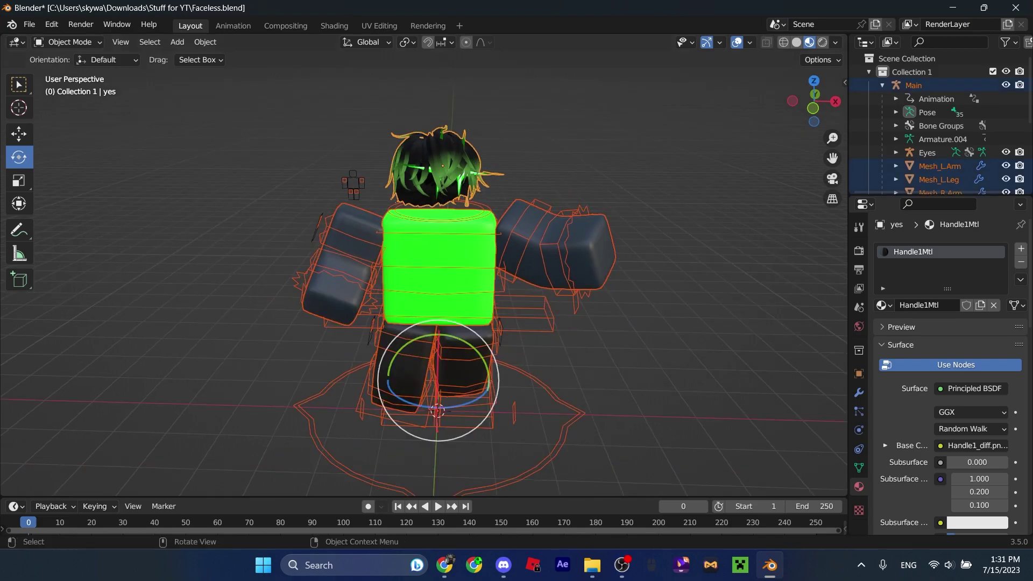
left_click(36, 26)
mouse_move(74, 219)
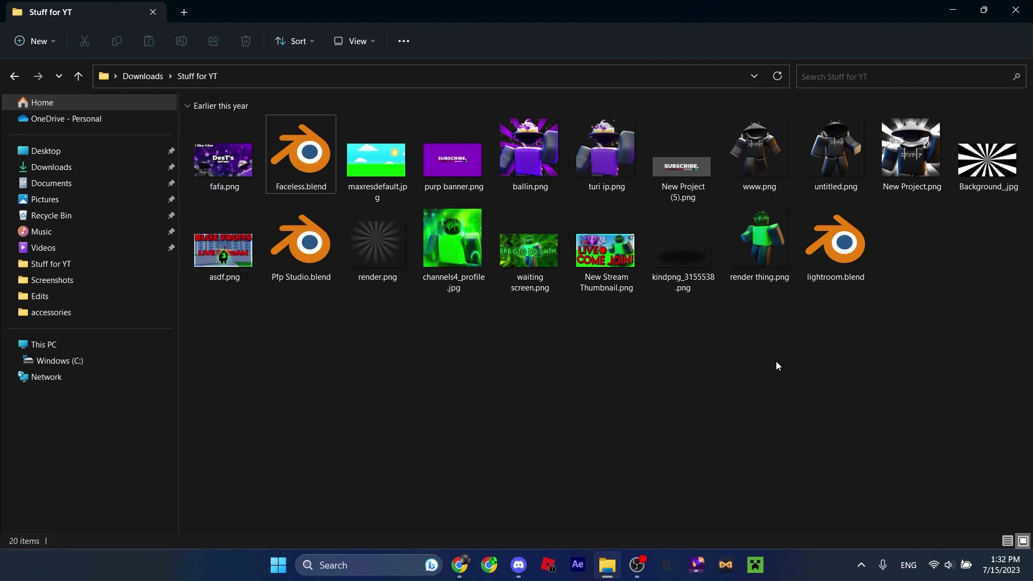
Step: Open lightroom.blend from the Stuff for YT folder and look over its lights and camera setup
left_click(852, 249)
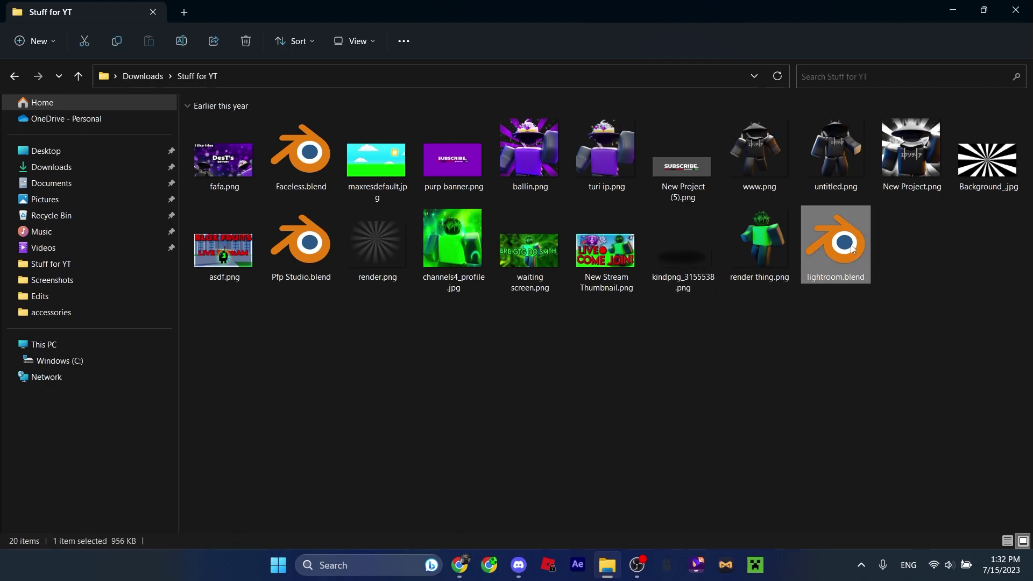
double_click(817, 243)
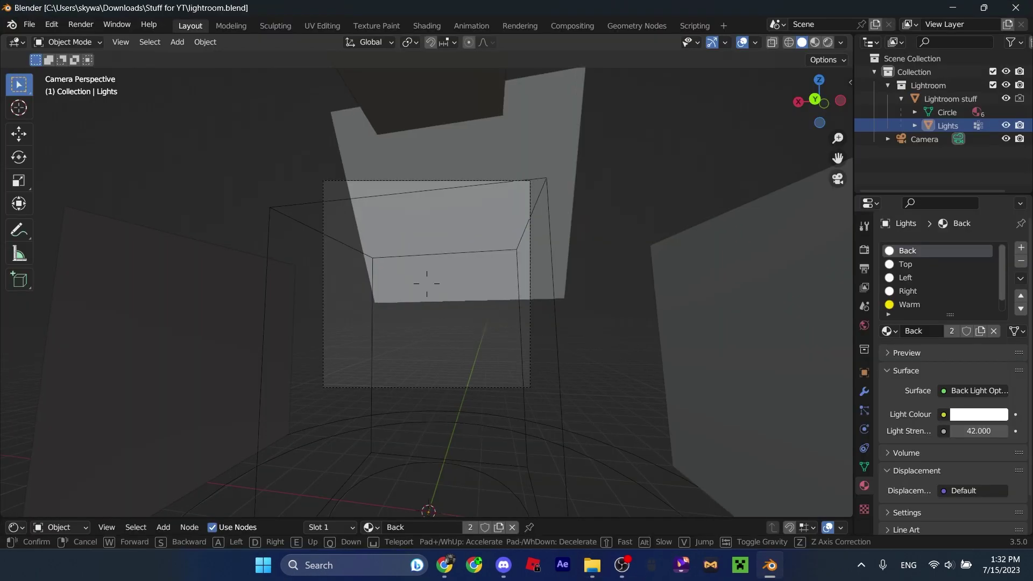
key("shift+grave")
key("s")
key("w")
left_click(427, 284)
Step: Import the posed character into the lightroom scene using the legacy Wavefront OBJ importer
left_click(29, 24)
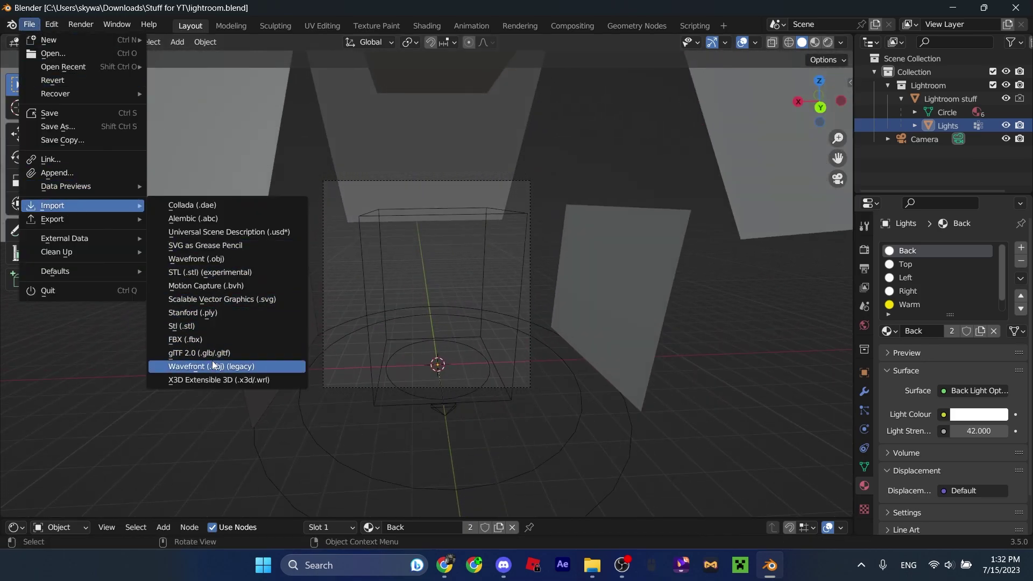
left_click(214, 365)
key("shift+grave")
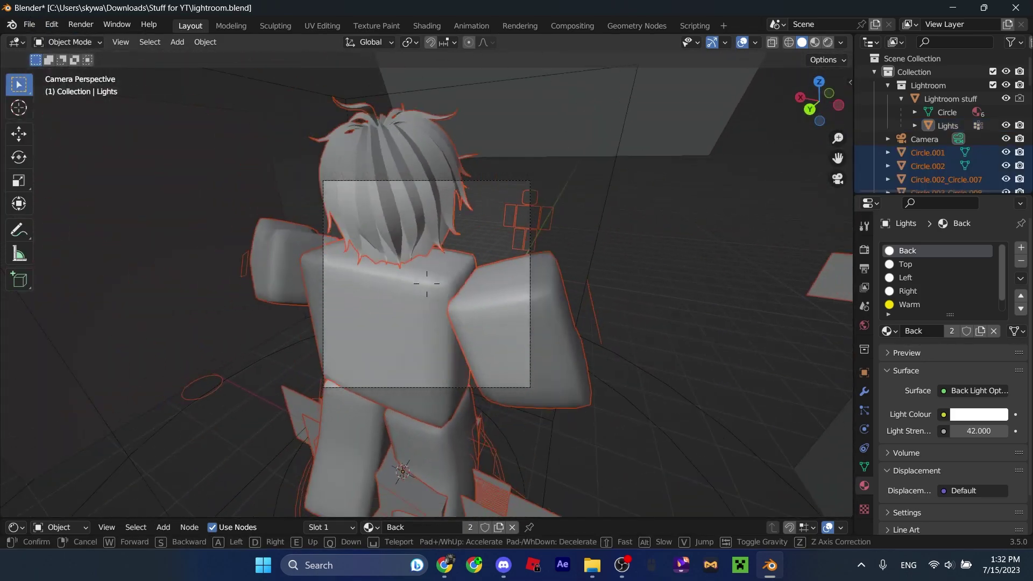
key("s")
key("w")
key("s")
left_click(547, 369)
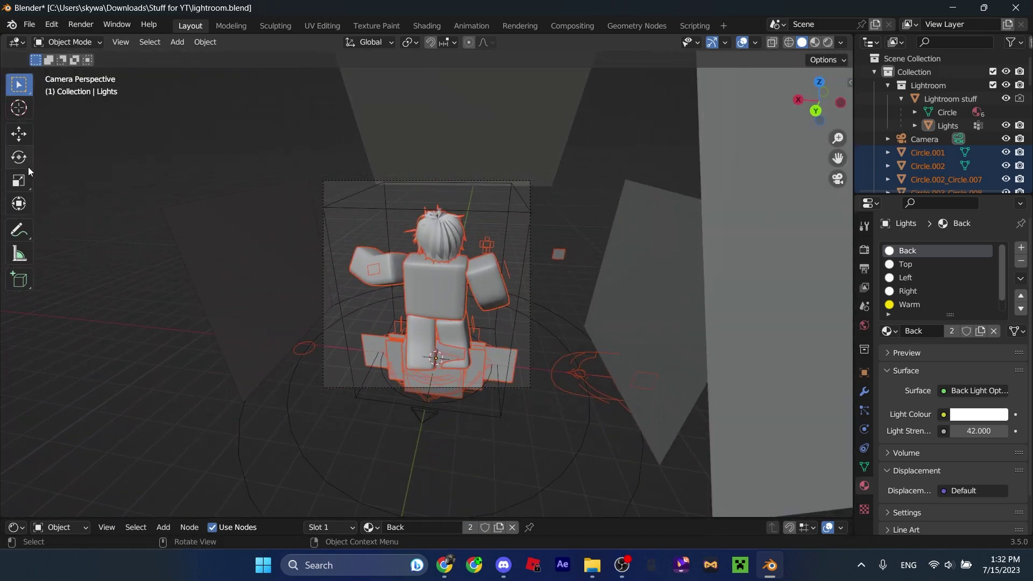
Step: Rotate the imported character about the vertical axis so its front faces the opposite way
left_click_drag(482, 379, 731, 510)
left_click(681, 487)
key("shift+grave")
key("w")
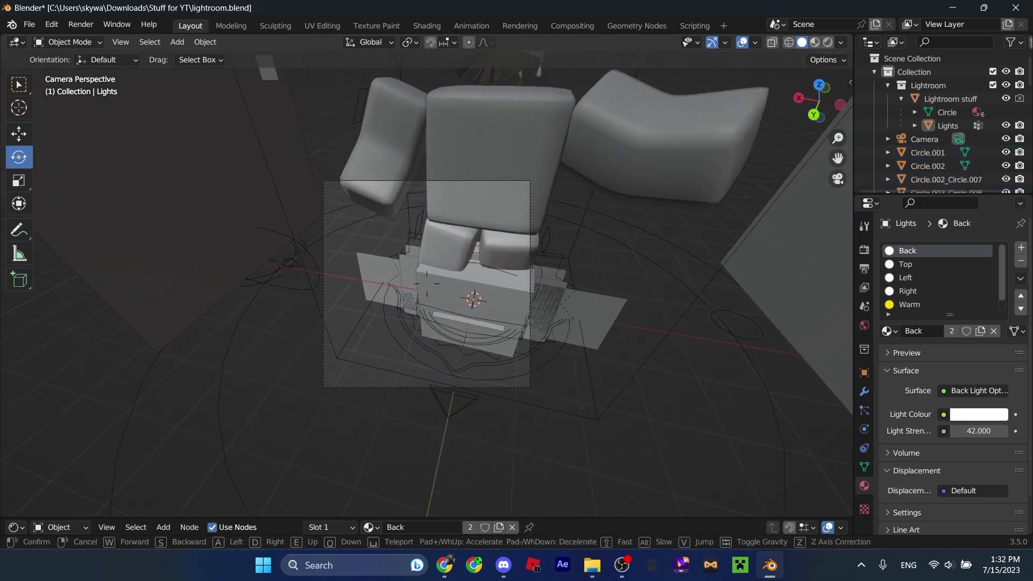
key("s")
left_click(681, 486)
Step: Delete the leftover flat and box-shaped rig control meshes covering the character's legs and feet
left_click(441, 315)
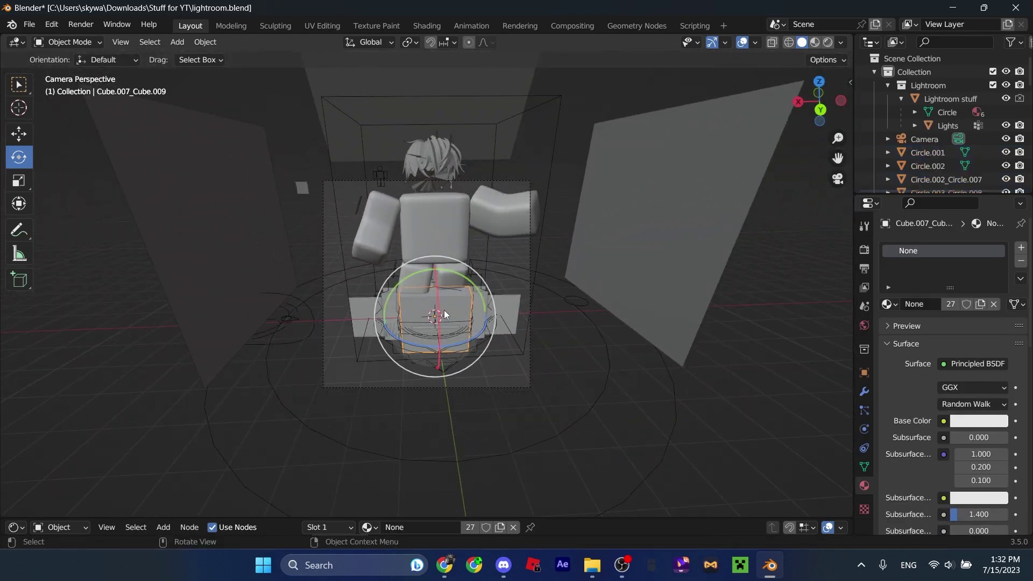
key("Delete")
left_click(440, 312)
key("Delete")
left_click(441, 312)
key("Delete")
left_click(467, 318)
key("Delete")
Step: Delete one more leftover control mesh beside the character's feet
key("shift+grave")
key("s")
key("a")
left_click(427, 284)
left_click(324, 369)
key("Delete")
key("shift+grave")
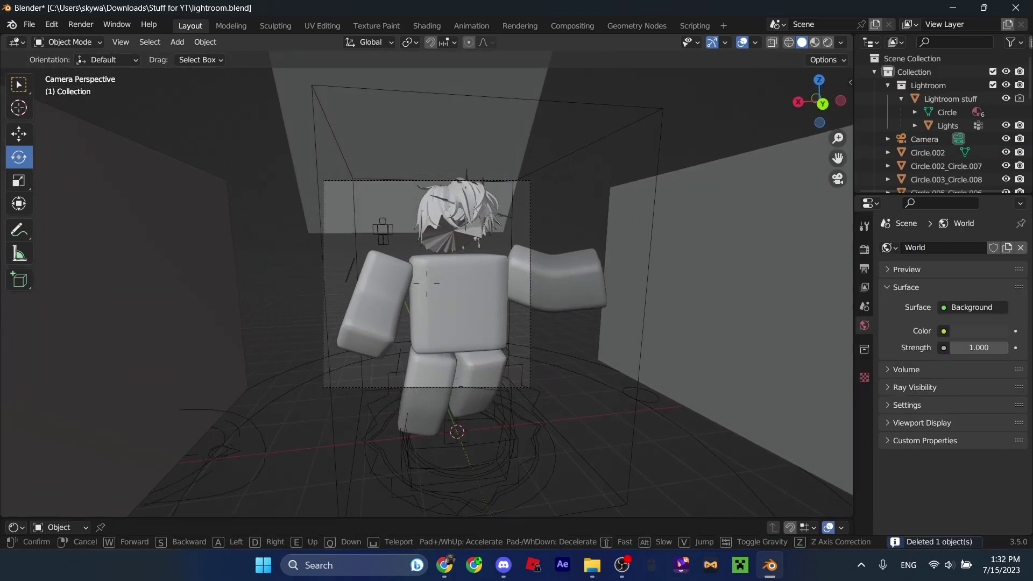
left_click(217, 207)
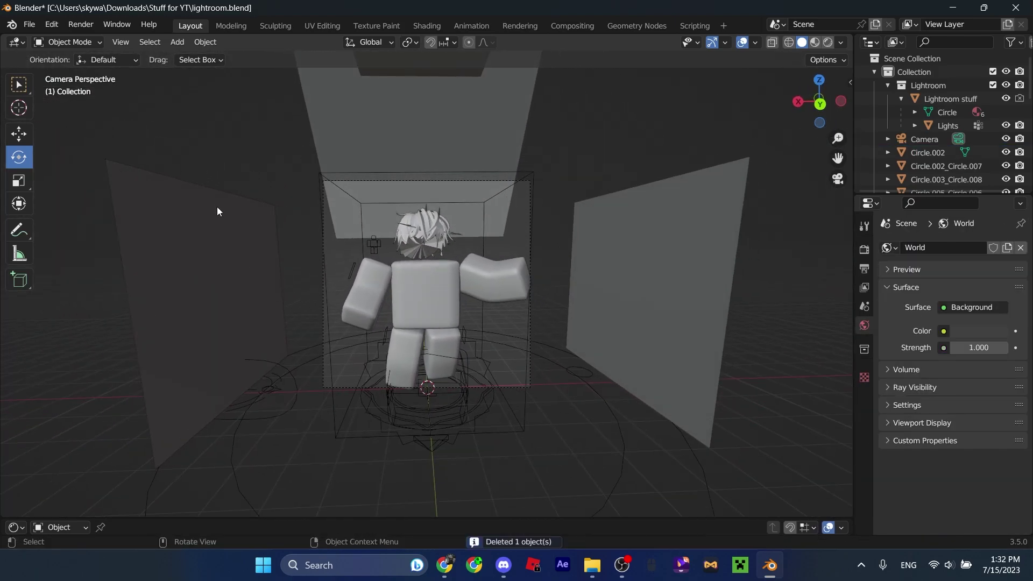
Step: Assign Shift+F as the shortcut for Walk Navigation and walk through the scene to frame the character from the front
left_click(121, 42)
mouse_move(173, 228)
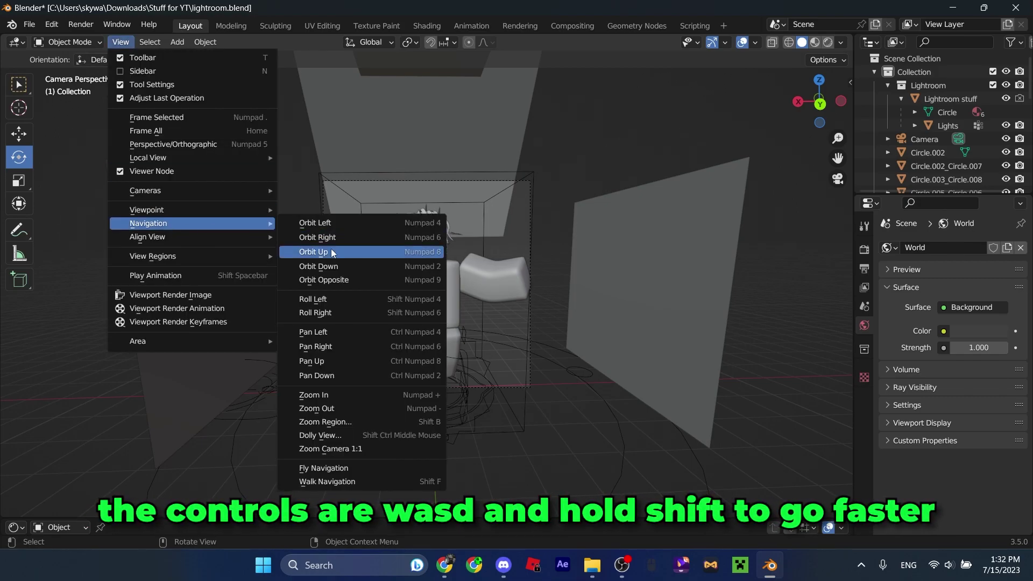
right_click(351, 481)
left_click(345, 496)
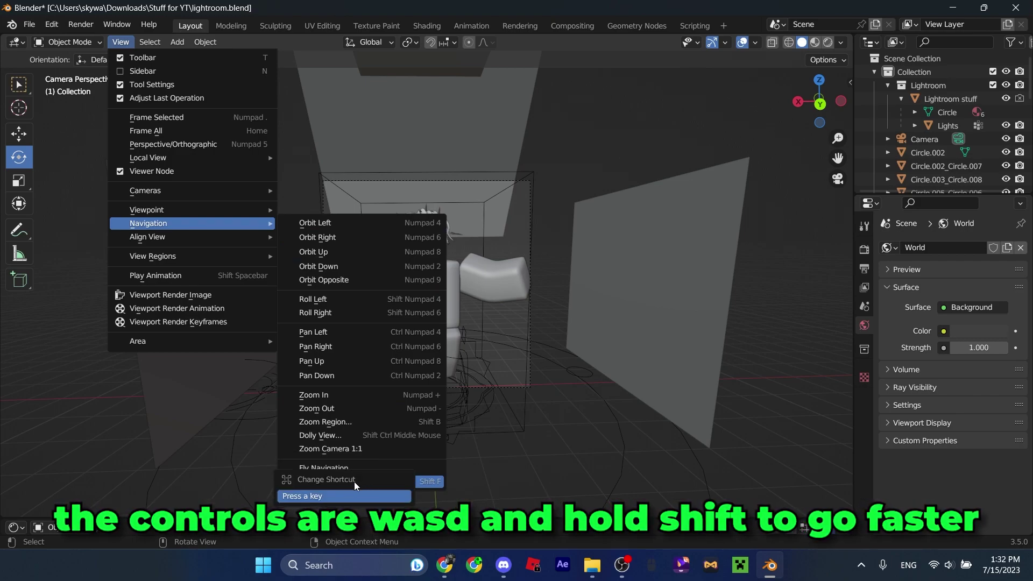
key("shift+f")
key("shift+f")
key("s")
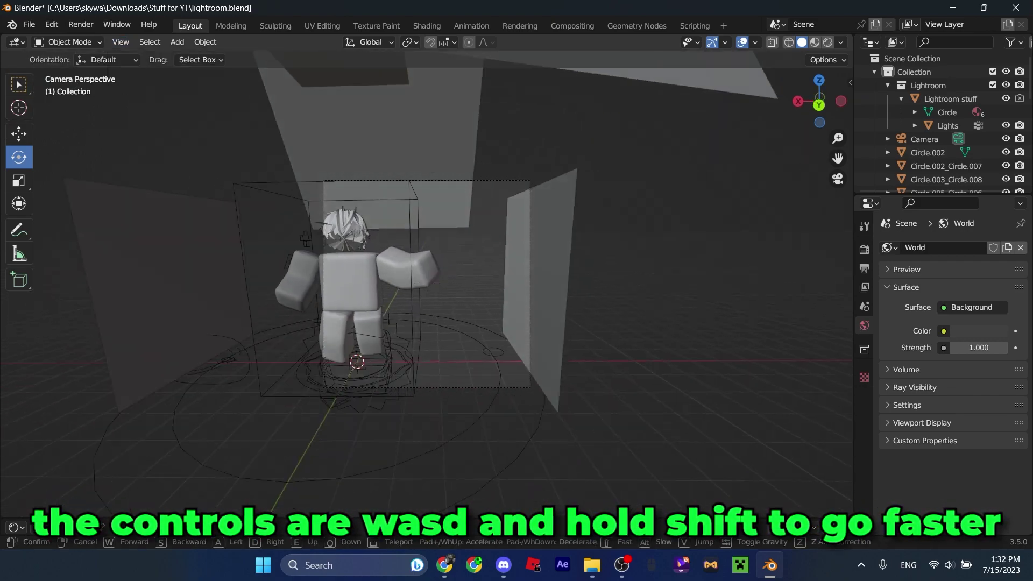
key("w")
left_click(541, 445)
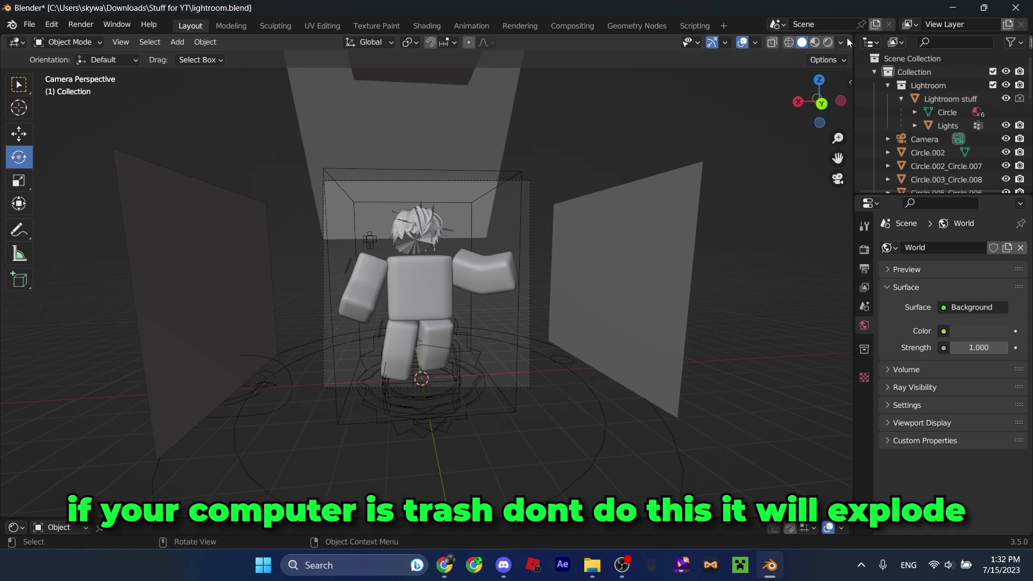
Step: Show the viewport in rendered shading and change the Warm light material of the Lightroom stuff object to green
left_click(829, 42)
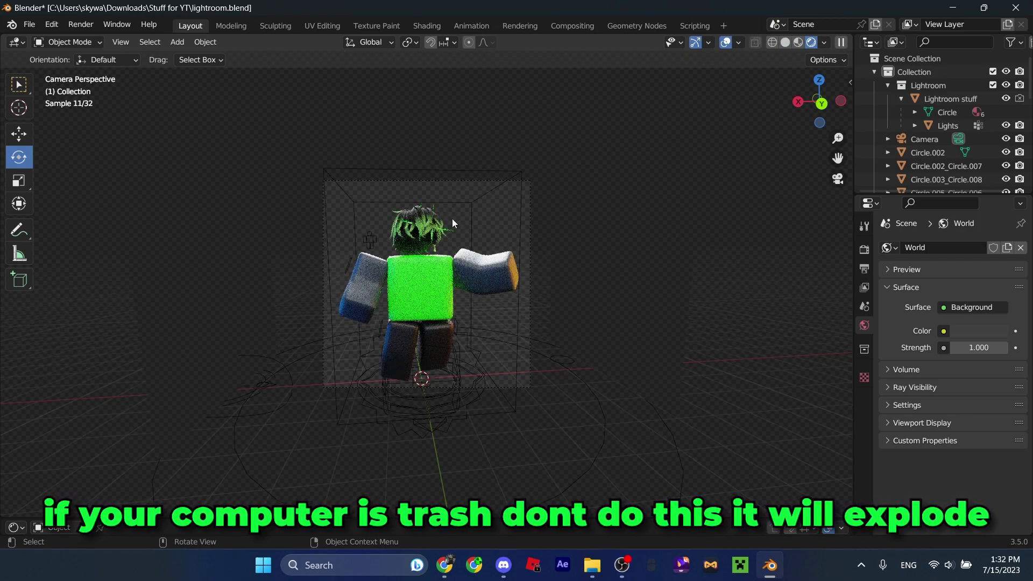
left_click(595, 397)
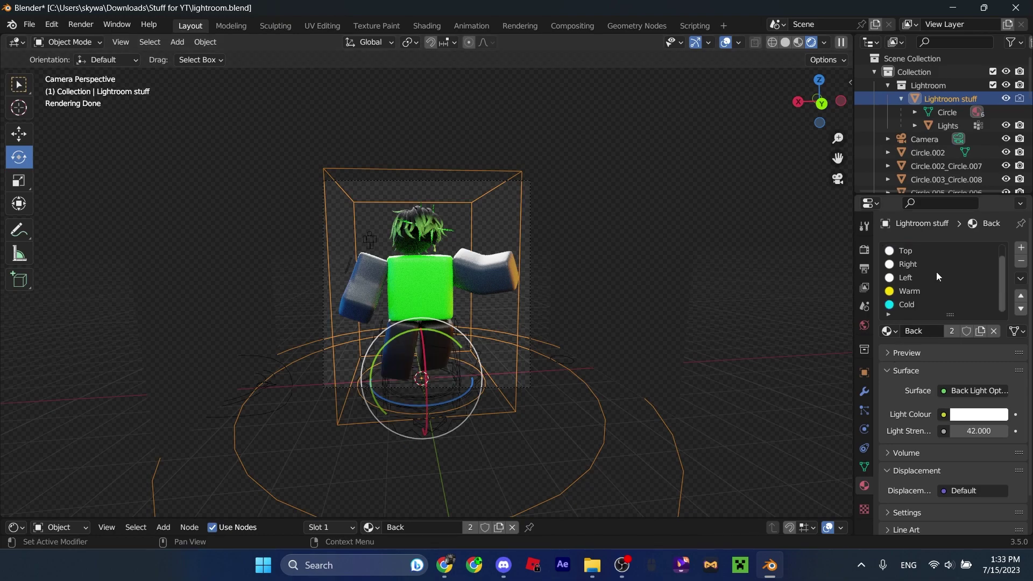
scroll(911, 288, "down", 1)
left_click(911, 290)
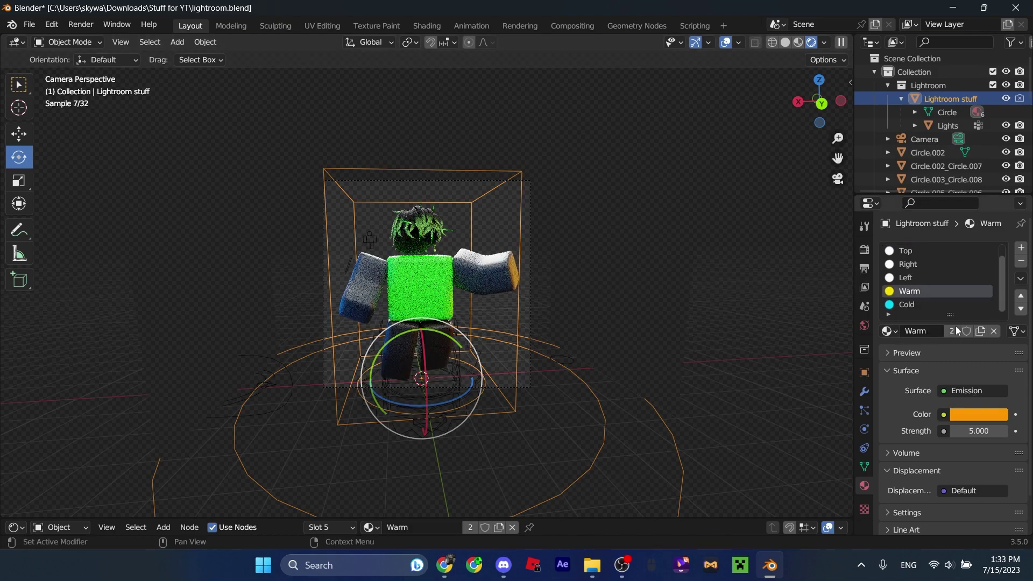
left_click(973, 416)
left_click_drag(924, 279, 865, 231)
left_click(916, 305)
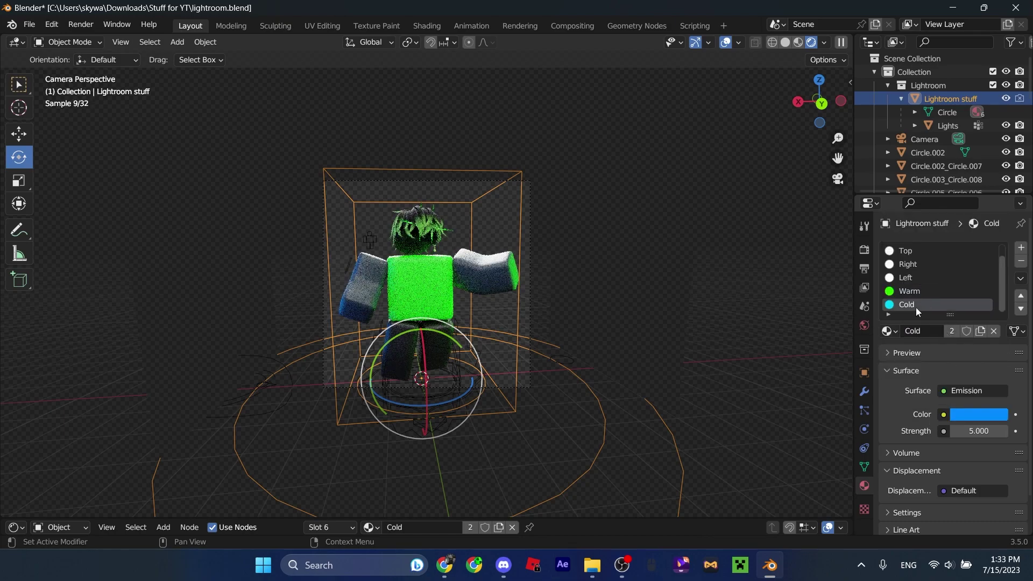
left_click(973, 415)
left_click(943, 278)
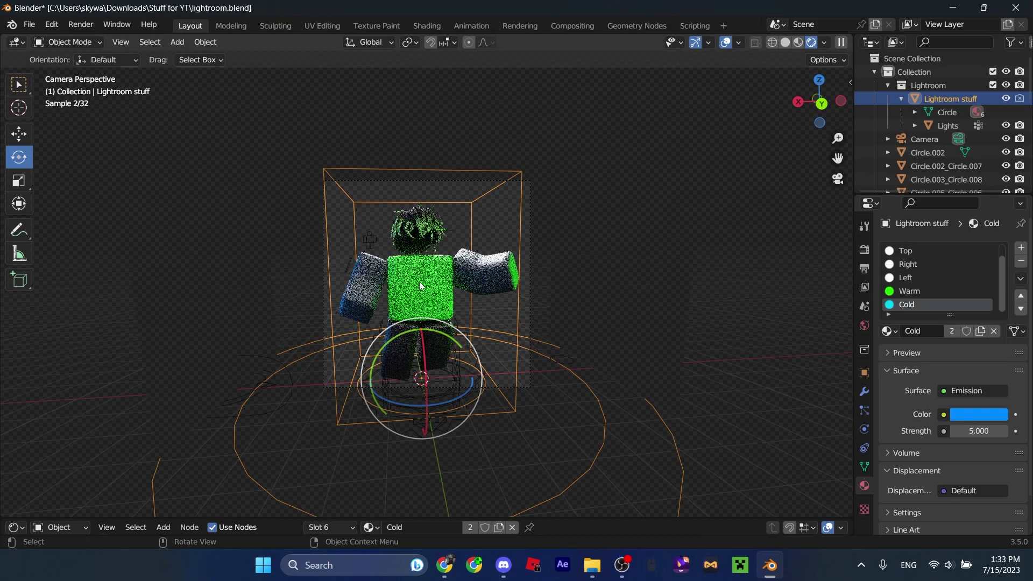
Step: Set the Left light material's strength to 29.79
left_click(915, 278)
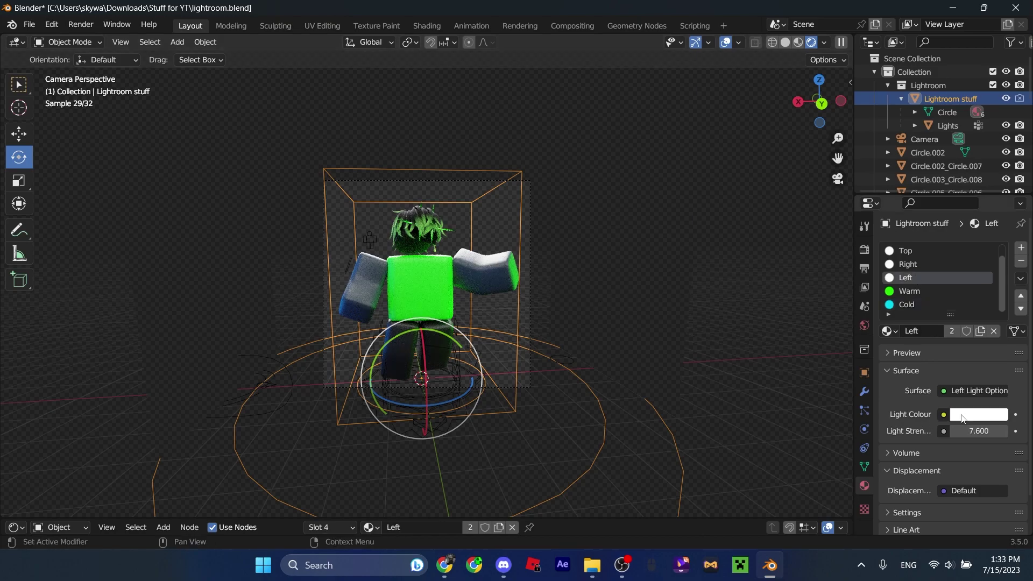
mouse_move(990, 433)
left_mouse_down()
mouse_move(953, 433)
mouse_move(1011, 431)
left_mouse_up()
left_click_drag(937, 431, 899, 442)
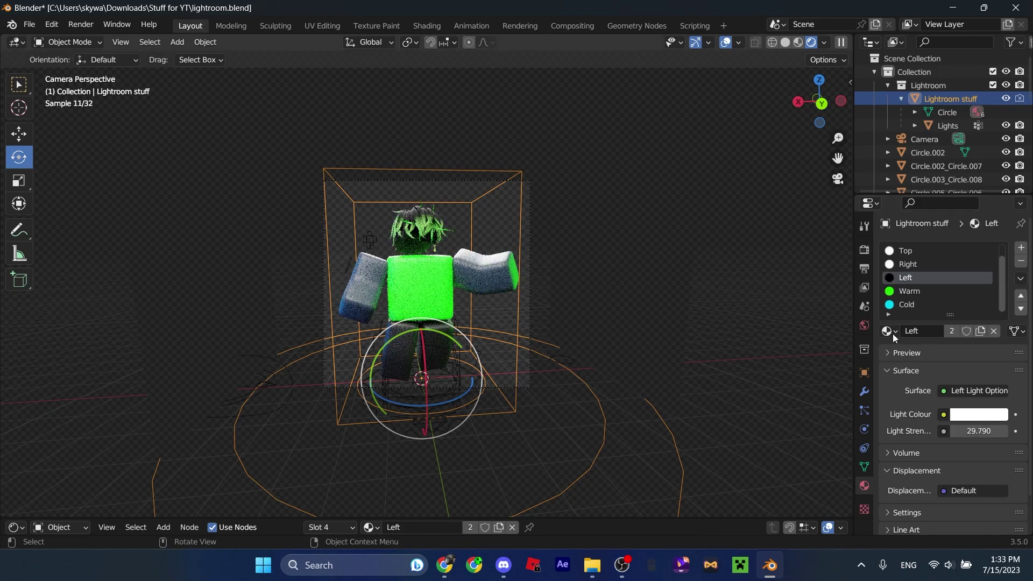
Step: Set the Back light material's strength to 15.46 and deselect the lightroom object
scroll(928, 262, "up", 1)
left_click(921, 281)
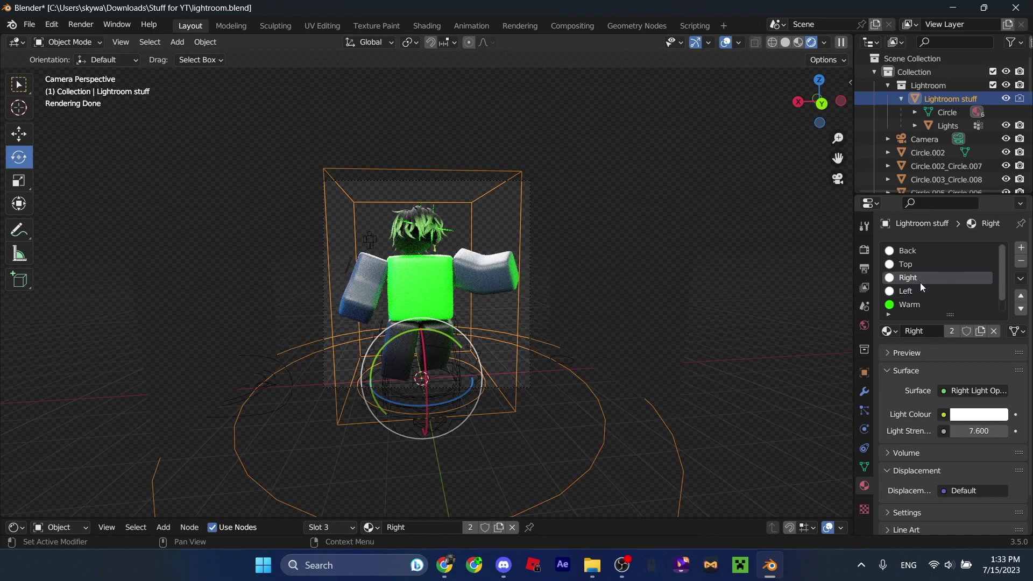
left_click(919, 251)
left_click(737, 420)
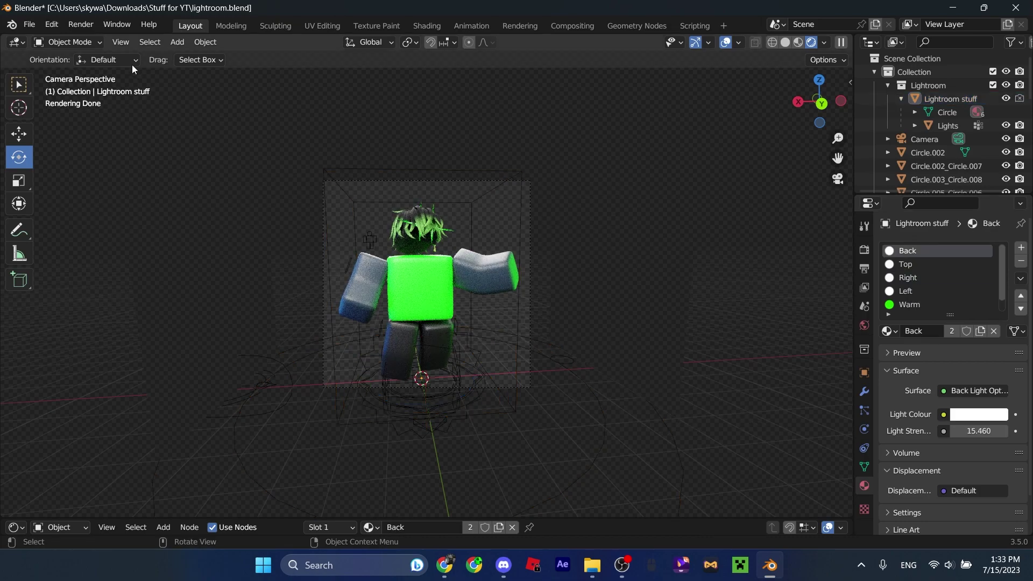
Step: Render the lit character as a still image, save the result and close the render window
left_click(81, 24)
left_click(102, 37)
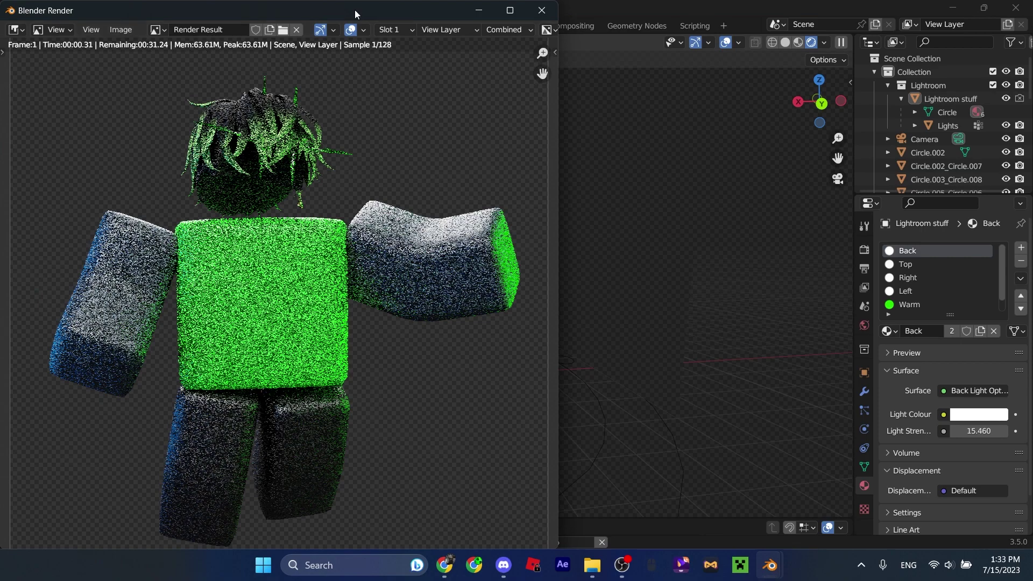
left_click_drag(355, 13, 489, 24)
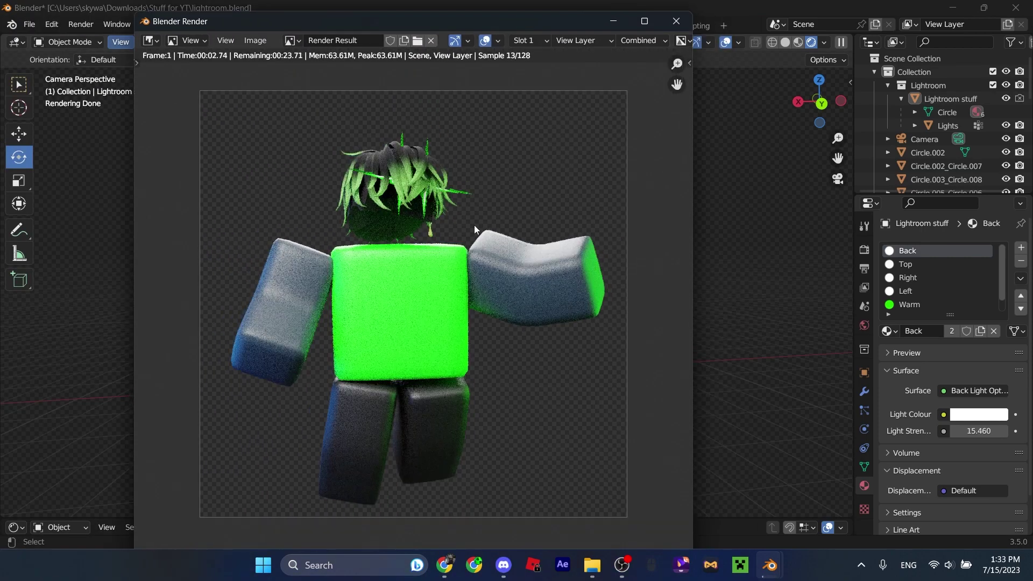
scroll(470, 273, "up", 1)
scroll(392, 253, "down", 1)
left_click(255, 41)
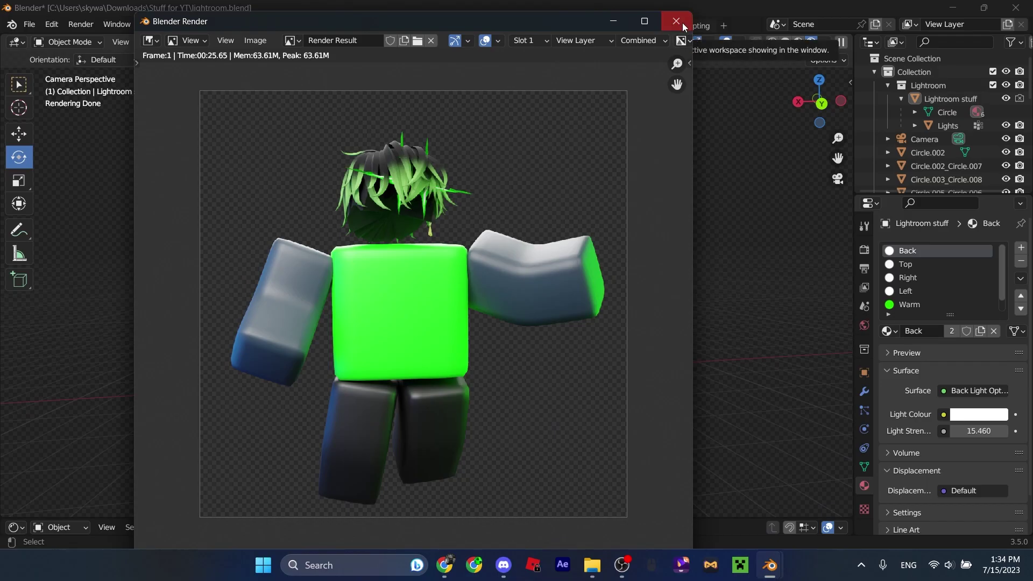
left_click(679, 21)
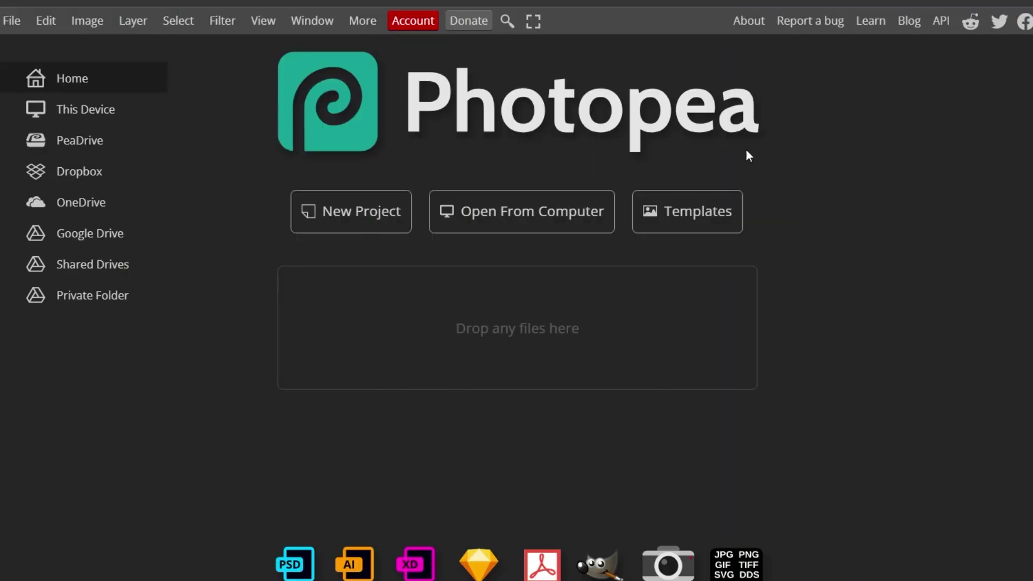
Step: Switch to Photopea and create a new 1280 × 720 pixel project with a white background
left_click(369, 223)
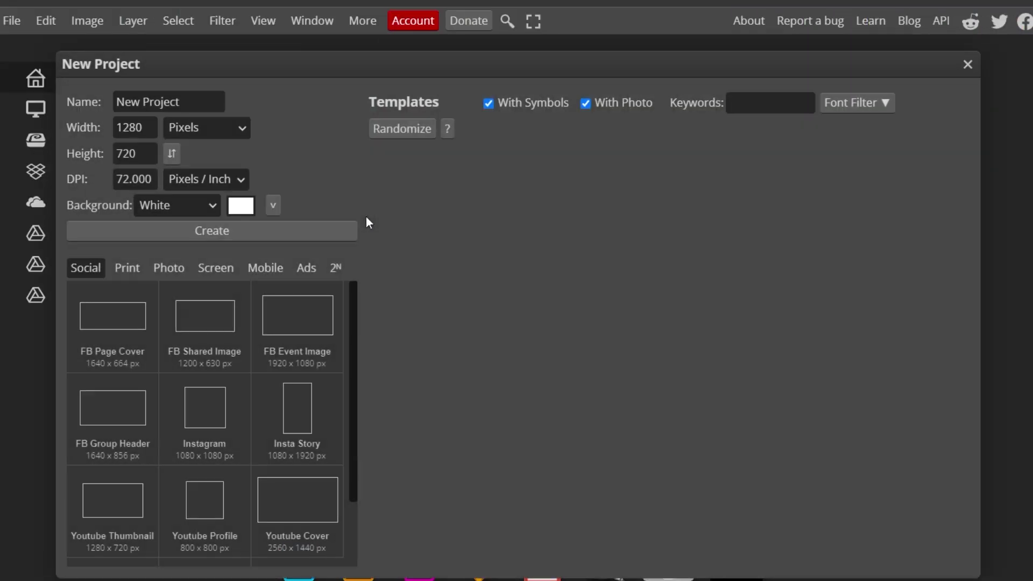
left_click(133, 130)
left_click_drag(148, 130, 111, 126)
left_click(150, 129)
left_click(151, 153)
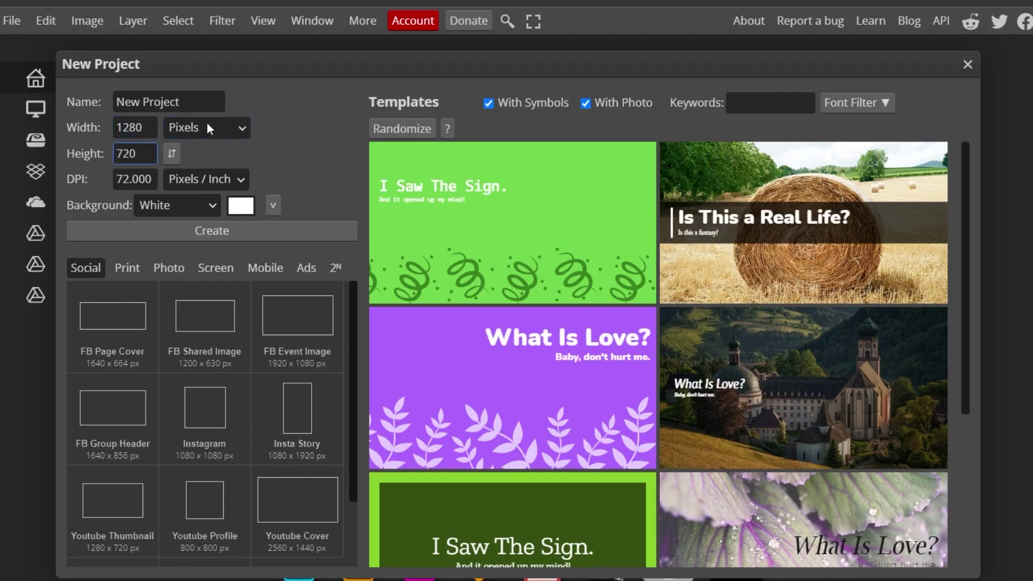
left_click(221, 232)
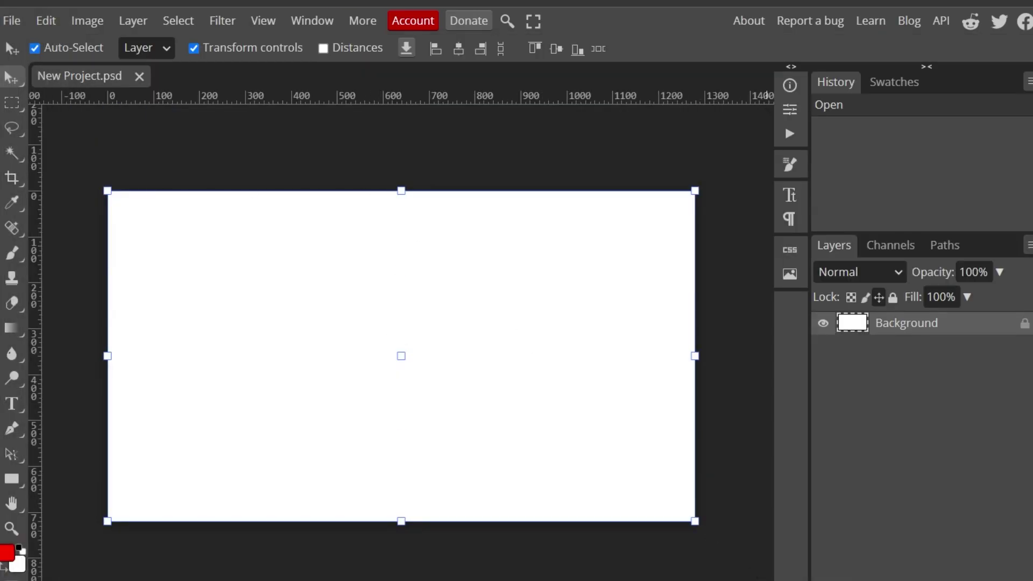
Step: Place the New Project (1) thumbnail and the untitled character render on the canvas, with the character layer on top
left_click_drag(310, 271, 307, 321)
left_click_drag(917, 326, 869, 357)
left_click_drag(325, 331, 191, 411)
left_click_drag(274, 406, 452, 351)
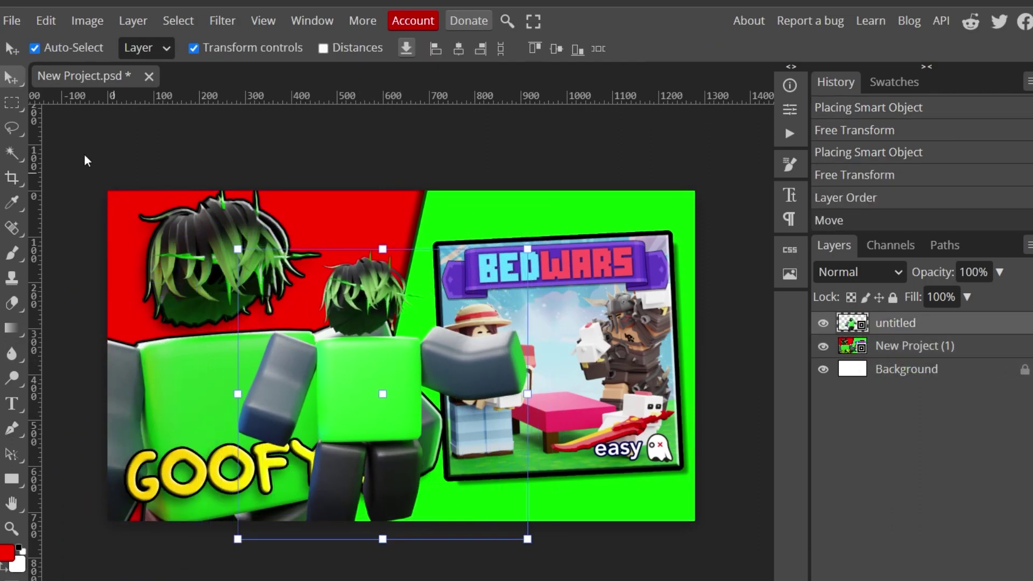
left_click(195, 49)
left_click(196, 49)
left_click_drag(389, 352, 407, 356)
Step: Shrink the New Project (1) thumbnail and move it toward the upper-right part of the canvas
left_click(587, 281)
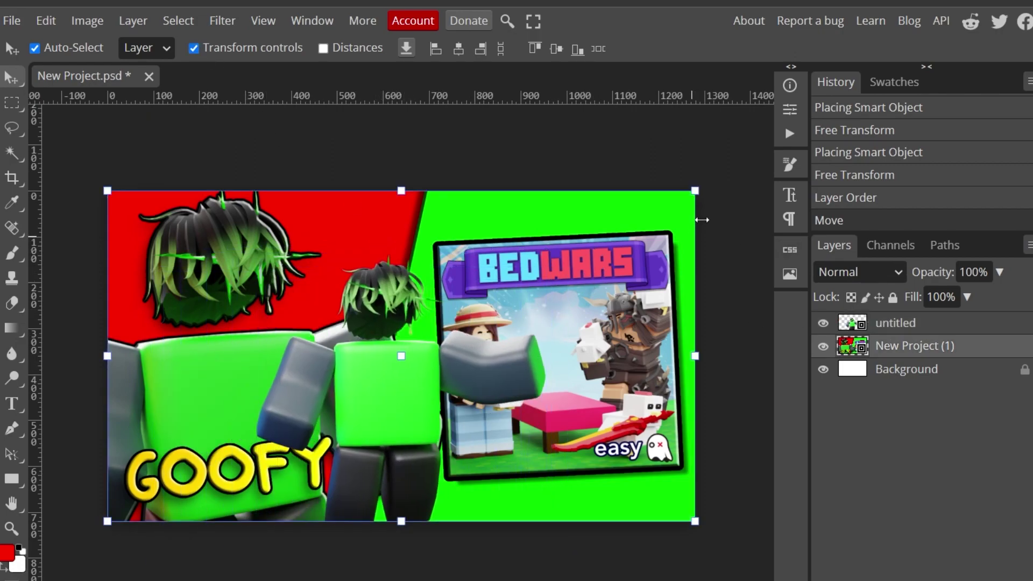
left_click_drag(700, 190, 449, 330)
left_click_drag(186, 407, 394, 302)
key("Return")
Step: Move the character render to the canvas's lower-left corner, scaled to 83.9% and rotated by -9.6°
left_click_drag(401, 425, 226, 487)
left_click_drag(314, 291, 300, 237)
left_click_drag(256, 433, 262, 482)
left_click_drag(366, 428, 407, 426)
left_click_drag(274, 510, 258, 511)
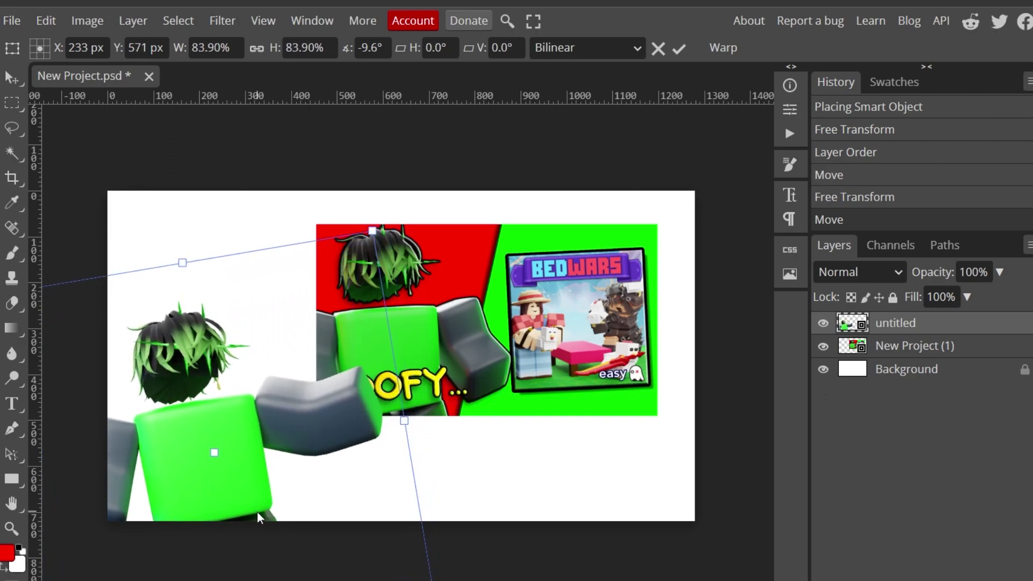
Step: Tilt the New Project (1) thumbnail slightly clockwise near the canvas's upper-right corner and add a drop shadow to its layer
left_click(987, 347)
left_click_drag(579, 265, 598, 254)
right_click(883, 346)
left_click(786, 160)
left_click_drag(576, 150, 1032, 181)
left_click(744, 479)
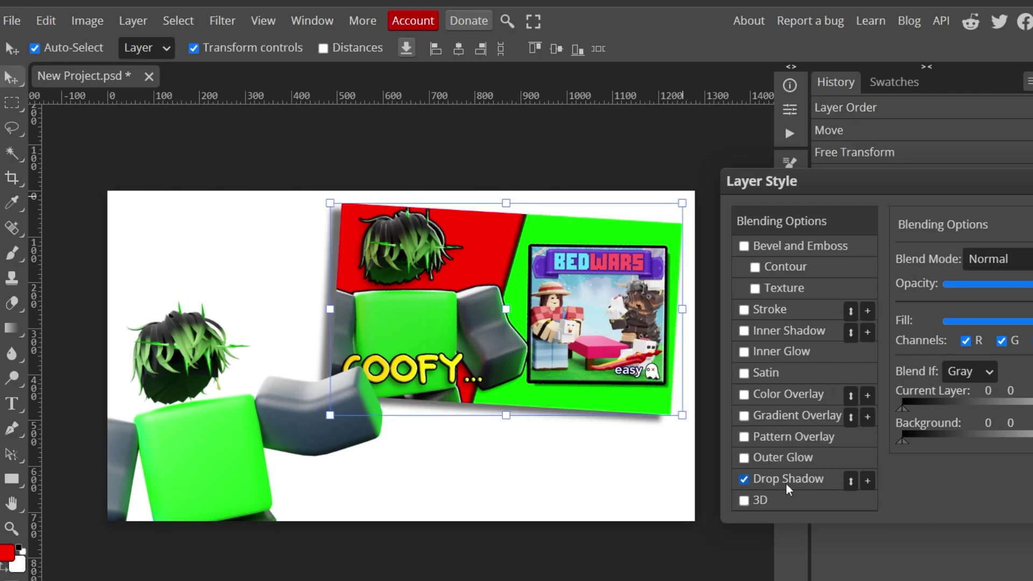
Step: Set the thumbnail's drop shadow angle to 124°, fine-tune its size, lower its opacity slightly and apply the style
left_click(788, 479)
left_click(1025, 313)
left_click(953, 303)
mouse_move(956, 393)
left_mouse_down()
mouse_move(979, 393)
mouse_move(964, 398)
left_mouse_up()
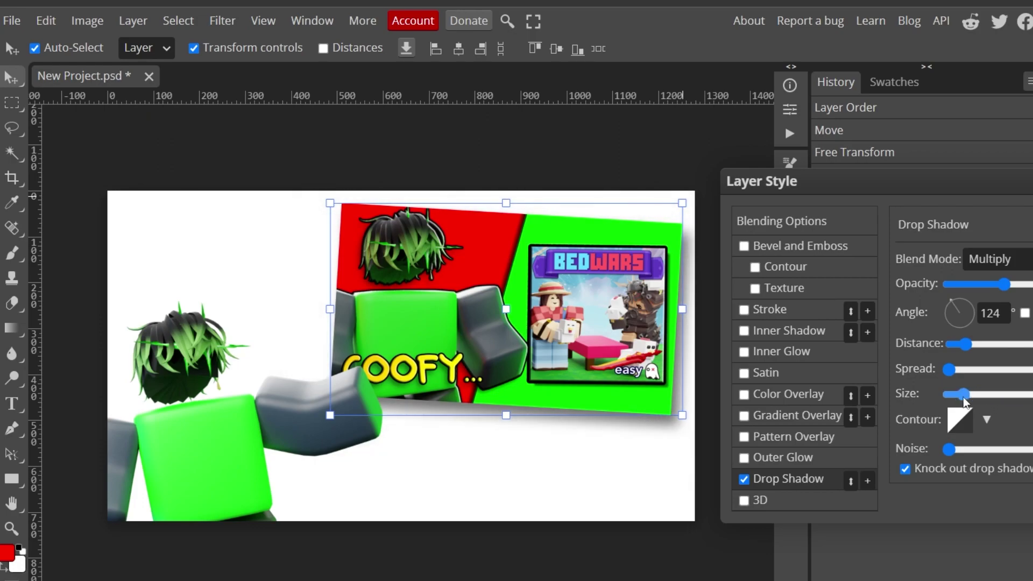
left_click_drag(963, 398, 957, 396)
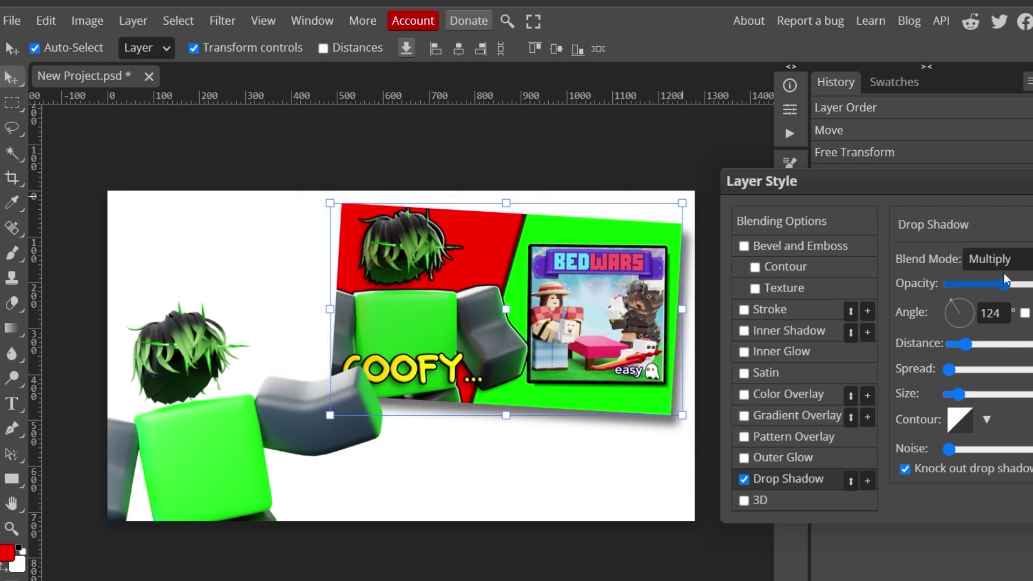
left_click_drag(1004, 284, 999, 311)
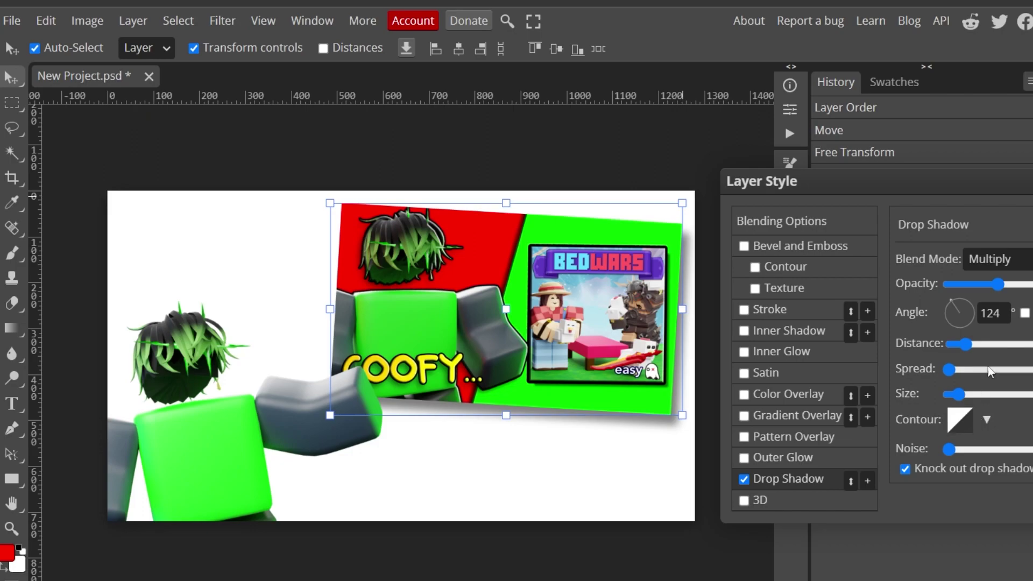
key("Return")
Step: Add Bevel and Emboss with Contour and a slightly thickened black outside stroke to the untitled character layer
left_click_drag(216, 467, 218, 467)
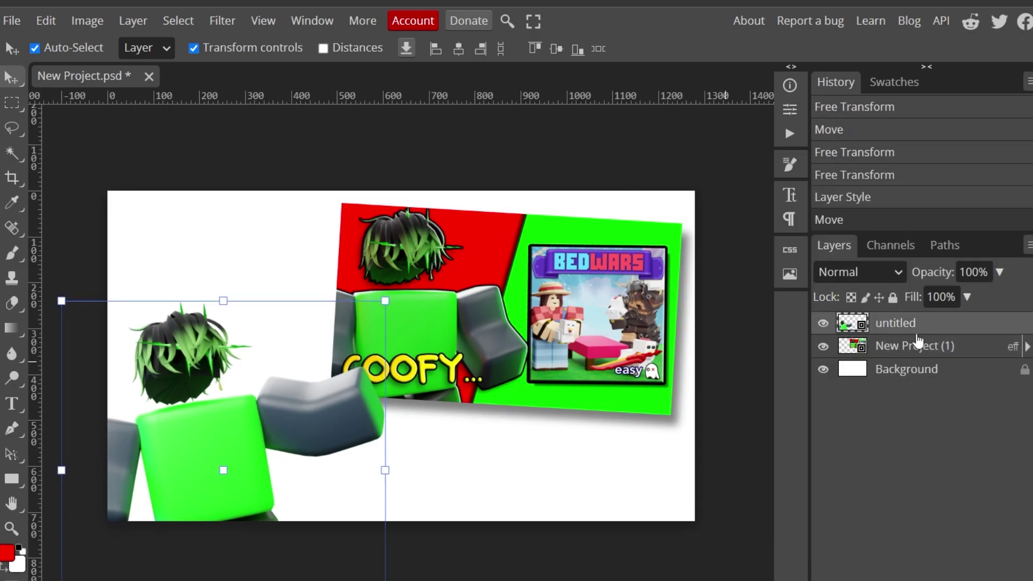
right_click(916, 342)
left_click(850, 158)
left_click(742, 276)
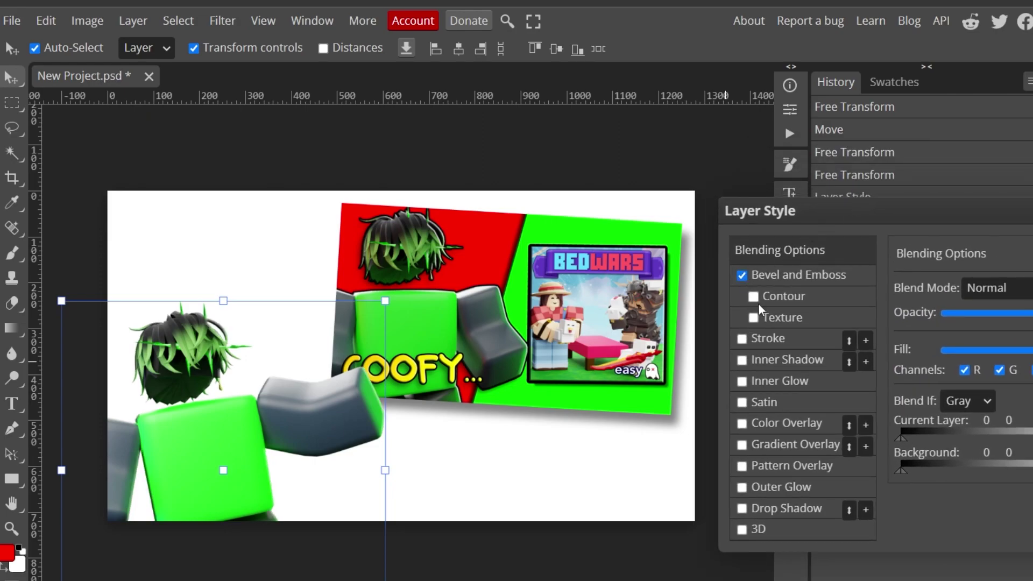
left_click(753, 298)
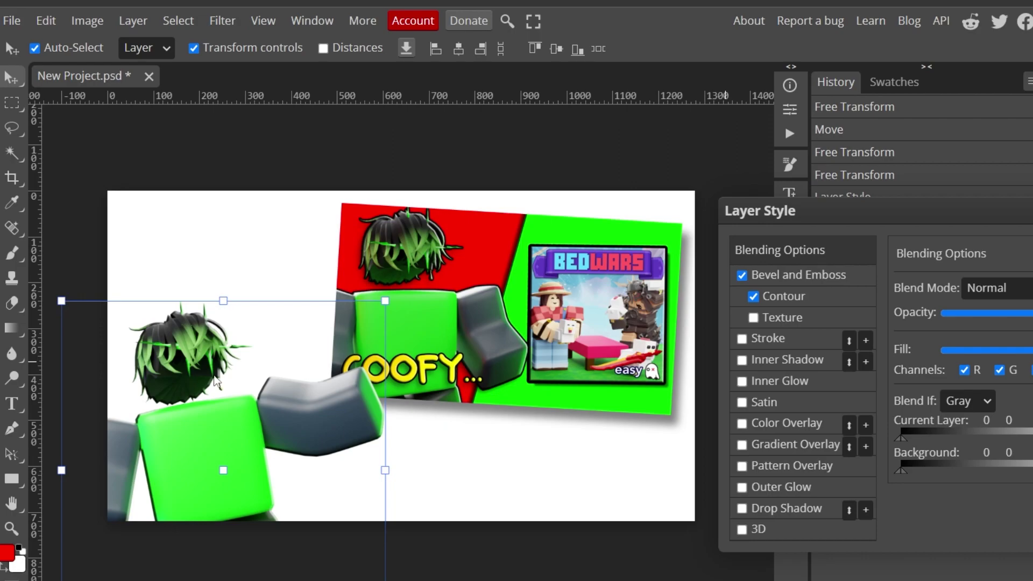
left_click(743, 339)
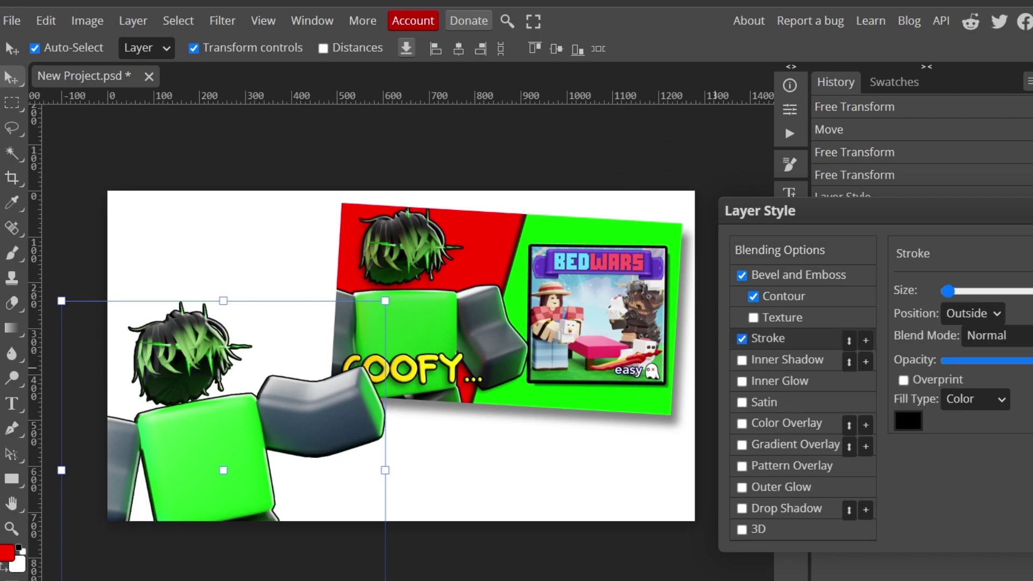
left_click(967, 291)
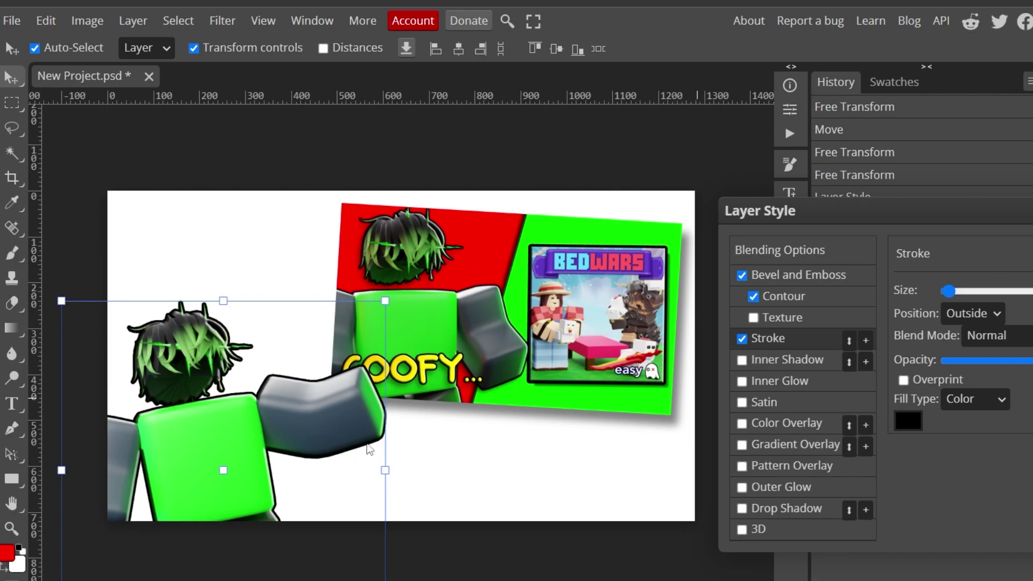
left_click(743, 509)
left_click_drag(950, 328, 968, 334)
left_click(753, 506)
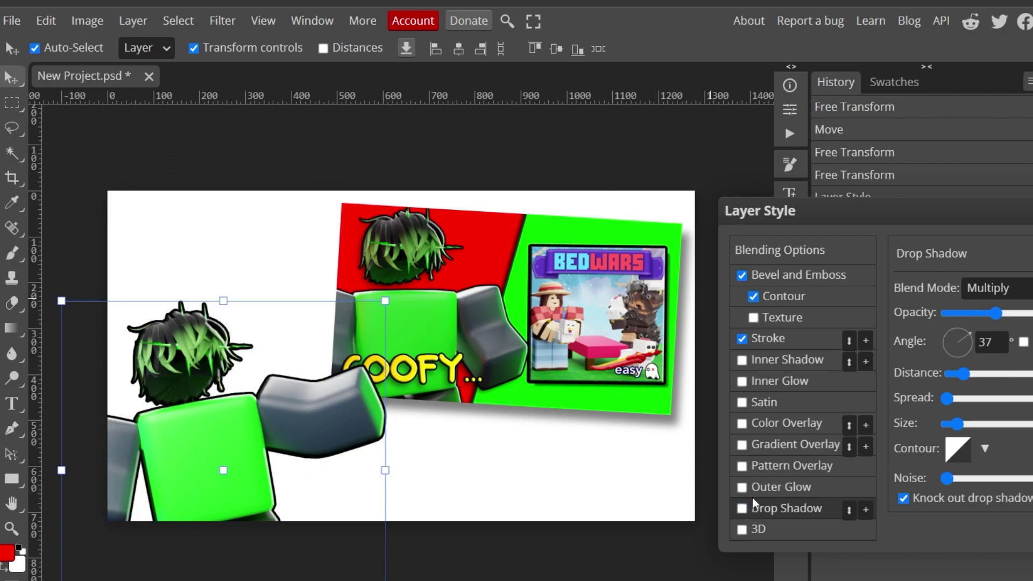
Step: Add an Outer Glow to the untitled character layer, increase its size and set its colour to bright green 26ff00
left_click(789, 491)
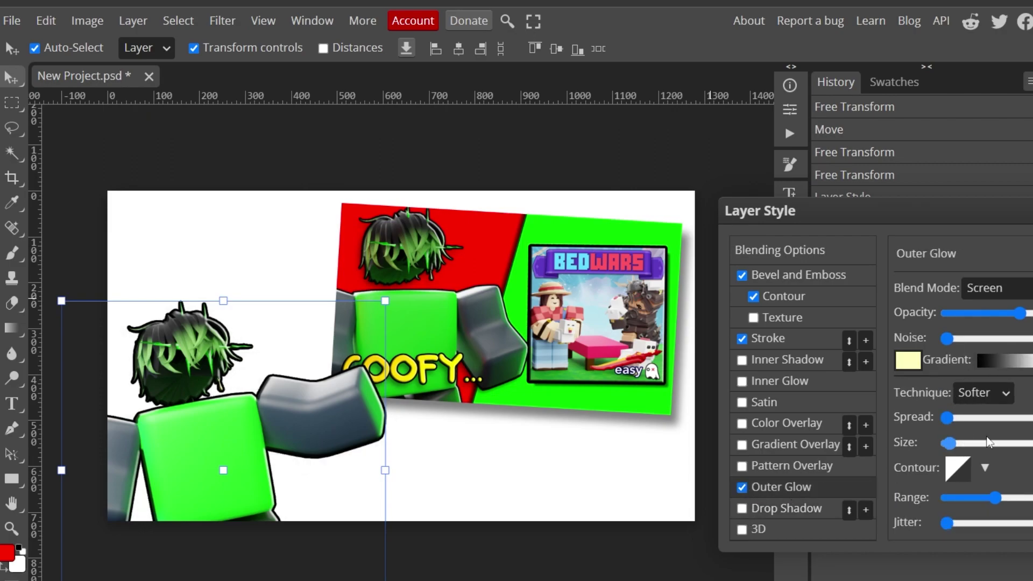
left_click(988, 443)
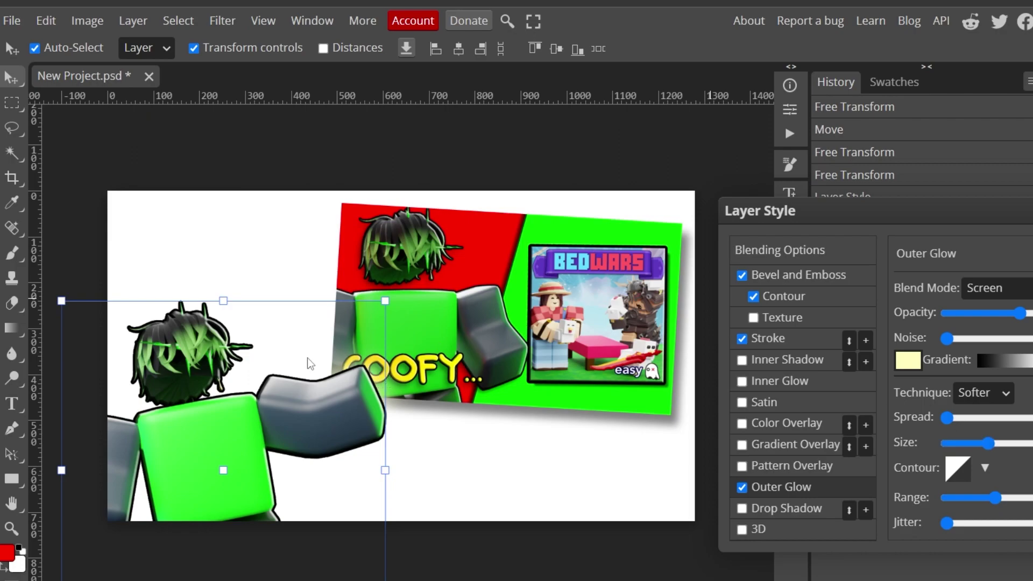
left_click(908, 360)
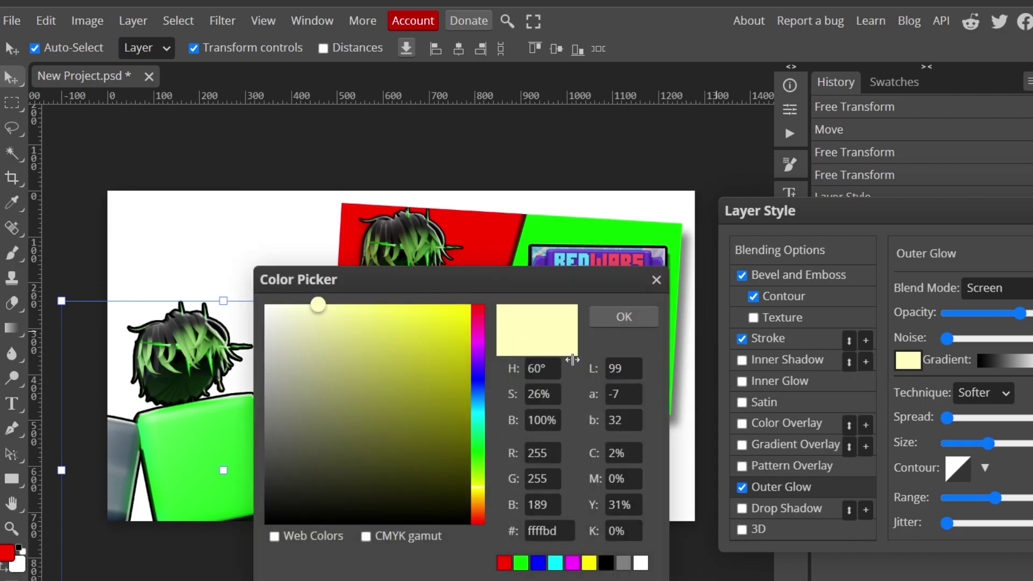
mouse_move(480, 454)
left_mouse_down()
mouse_move(481, 445)
mouse_move(481, 457)
left_mouse_up()
left_click_drag(413, 360, 598, 236)
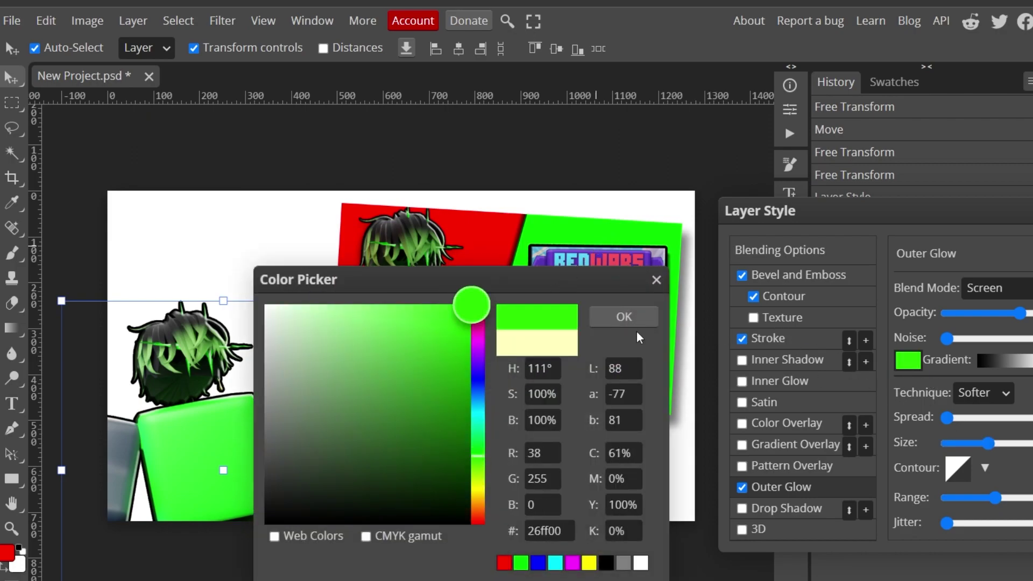
left_click(622, 318)
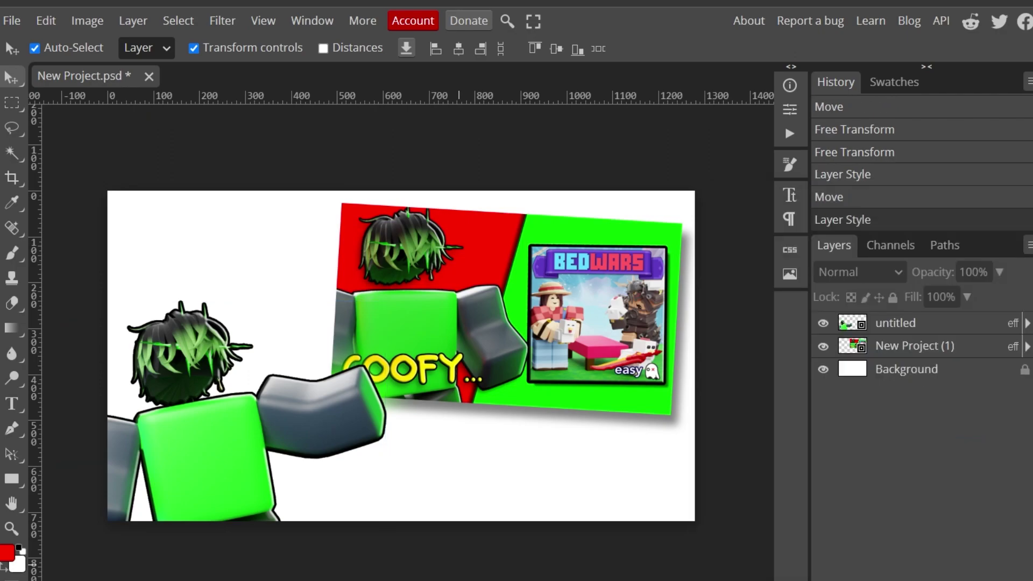
left_click_drag(453, 290, 449, 291)
left_click_drag(948, 409, 939, 371)
key("Delete")
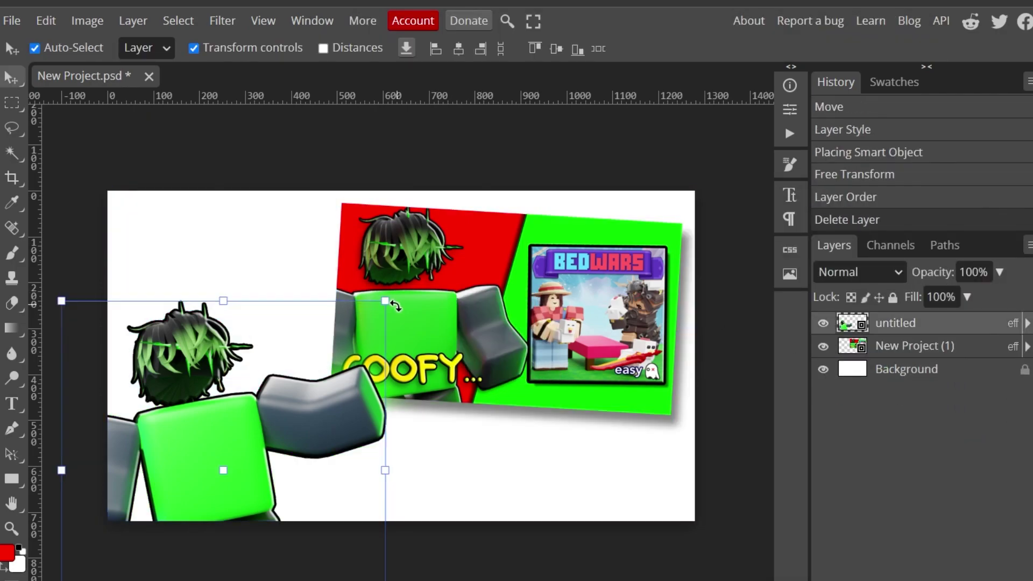
Step: Enlarge the character render slightly towards the canvas centre, keeping it in the lower-left corner
left_click_drag(392, 299, 417, 293)
left_click_drag(399, 247, 403, 212)
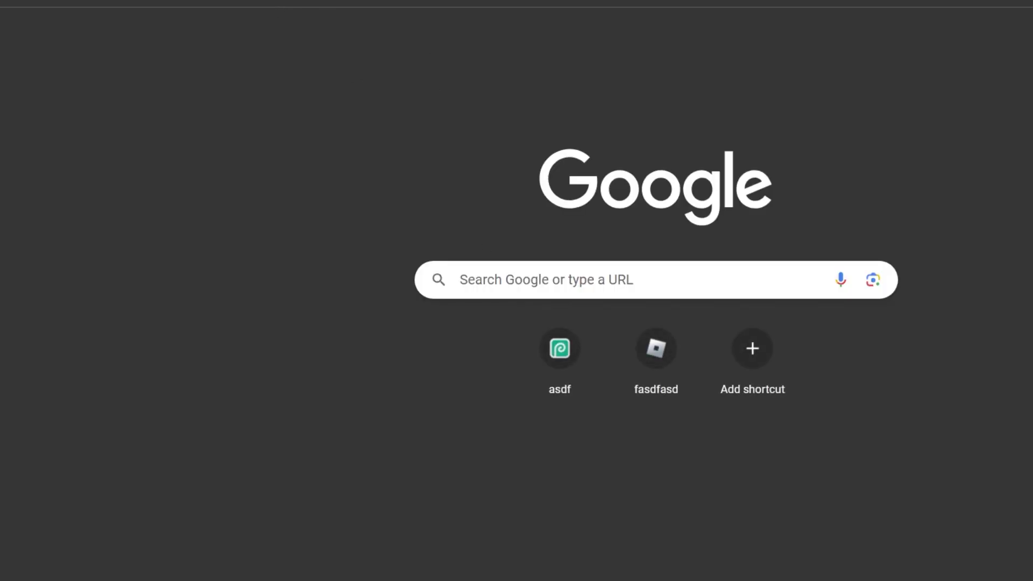
Step: Switch back to Photopea and paste the teal Photopea logo near the canvas centre, scaled to 16.55% and rotated by 15°
left_click(344, 0)
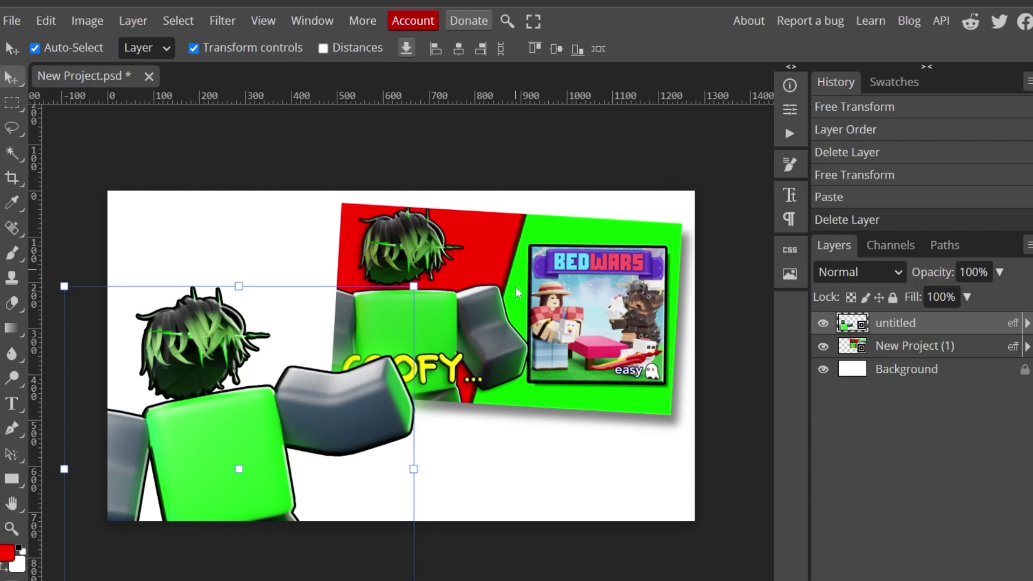
key("ctrl+v")
left_click_drag(112, 191, 507, 341)
left_click_drag(628, 580, 404, 172)
left_click_drag(285, 168, 527, 329)
left_click_drag(699, 520, 386, 309)
left_click_drag(210, 198, 349, 338)
left_click_drag(517, 326, 537, 352)
left_click_drag(432, 413, 438, 380)
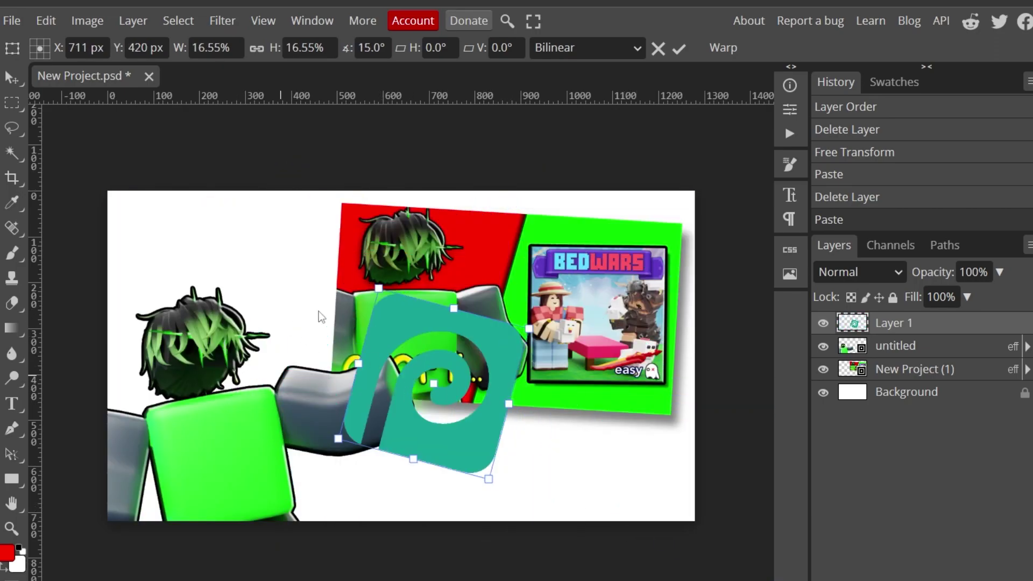
Step: Stack the untitled character layer above the logos and place the Blender logo at X 1011 px, Y 578 px, scaled to 11.91% and rotated 6.9°
left_click_drag(893, 344, 893, 321)
left_click_drag(387, 365, 425, 356)
key("ctrl+z")
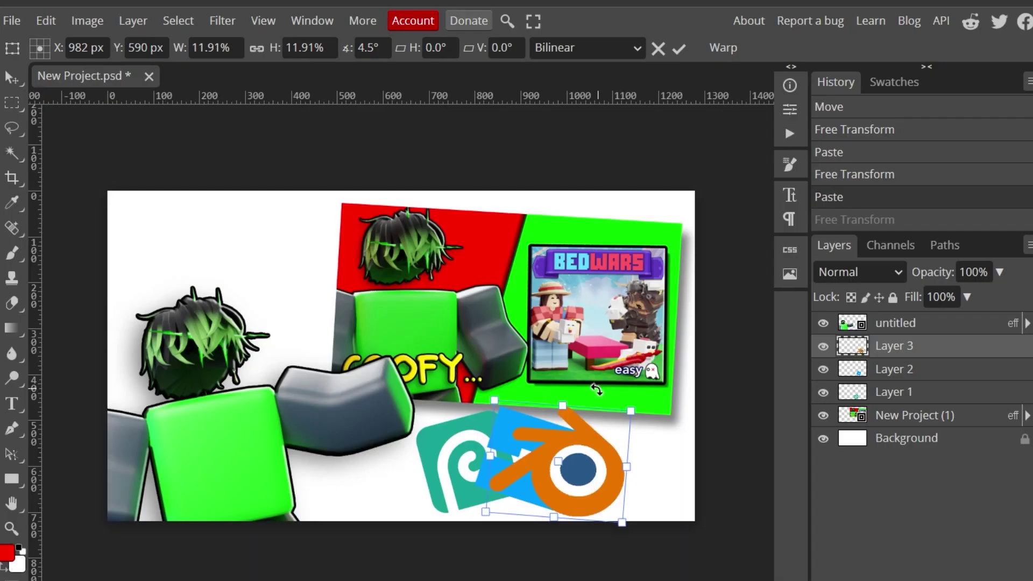
left_click_drag(624, 528, 617, 534)
left_click_drag(593, 461, 601, 456)
Step: Add drop shadows to the three logo layers and spread the logos out along the canvas's lower-right area
right_click(946, 341)
left_click(808, 159)
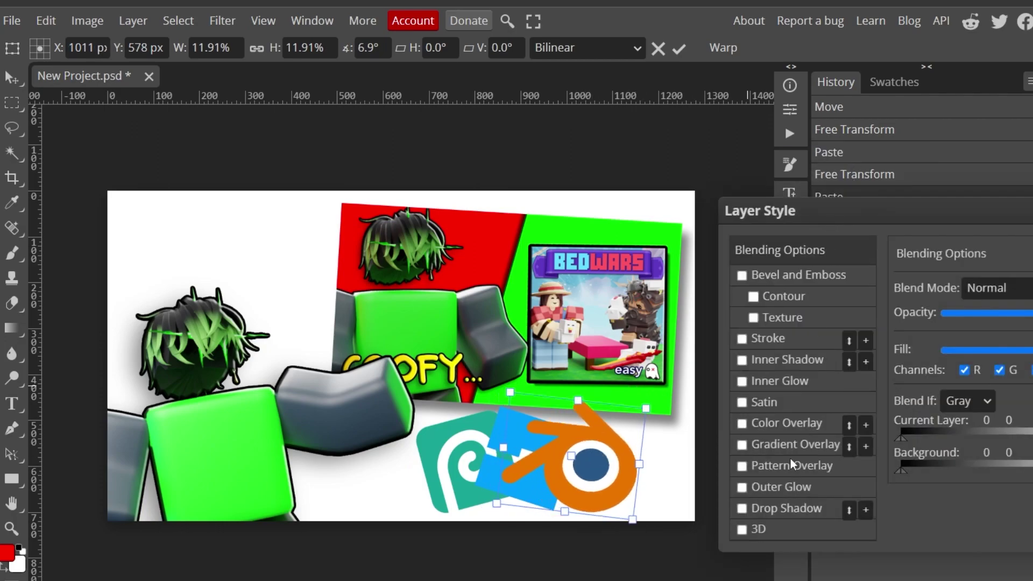
left_click(744, 508)
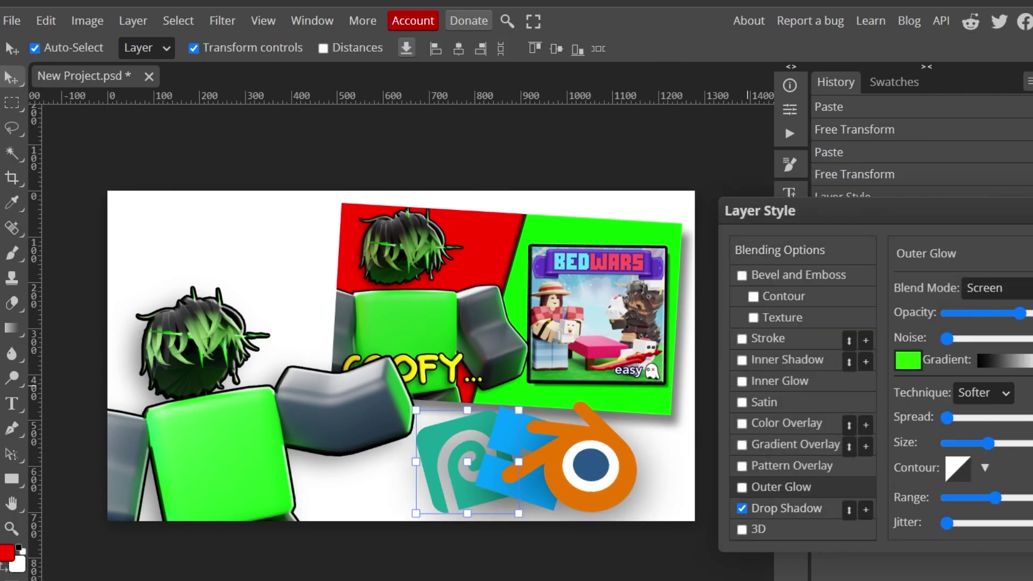
key("Return")
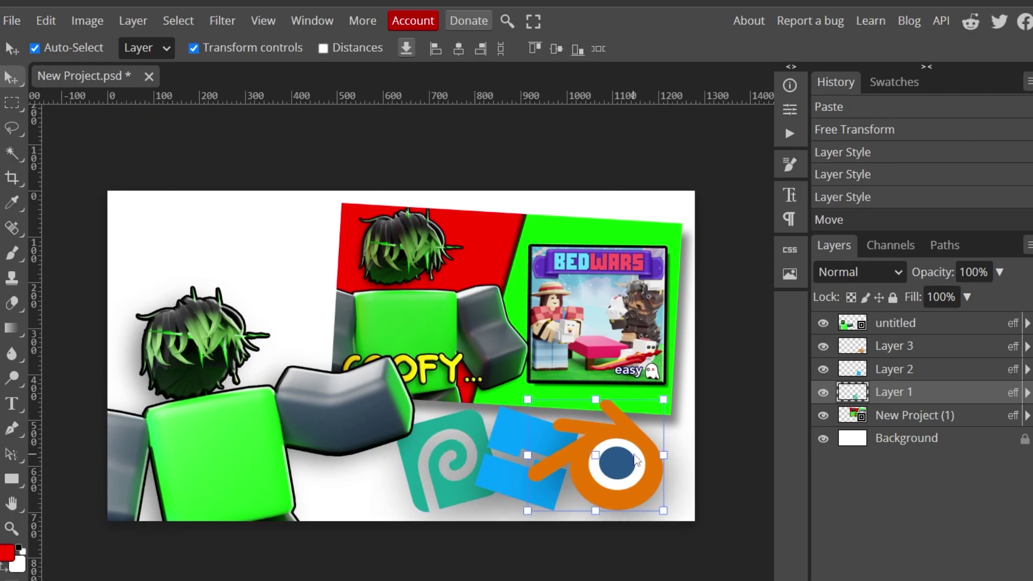
left_click_drag(617, 464, 618, 463)
left_click(536, 558)
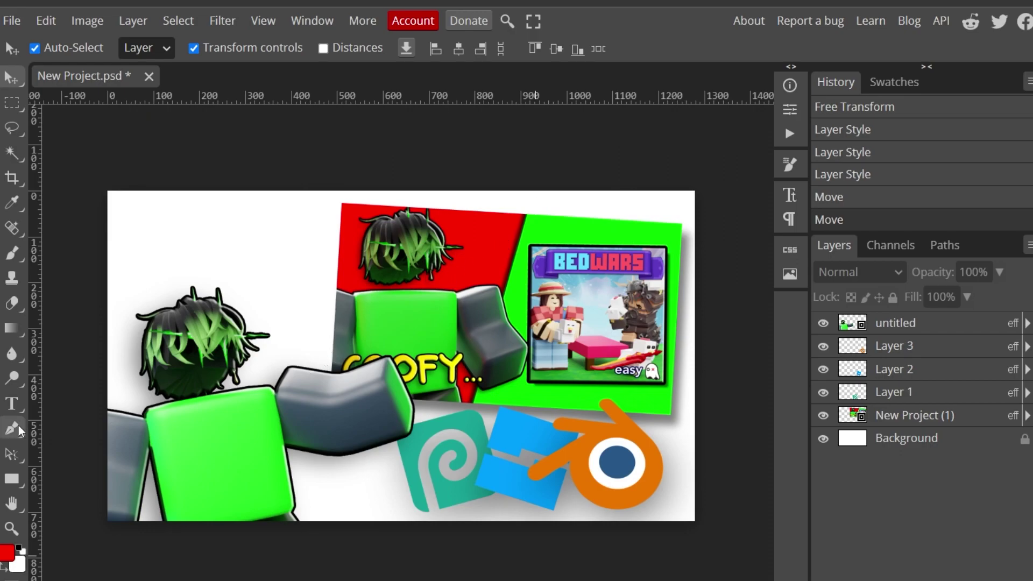
Step: Draw a four-point filled Pen shape covering the canvas's left half, with a slanted right edge and corners outside the canvas
left_click(305, 184)
left_click(470, 534)
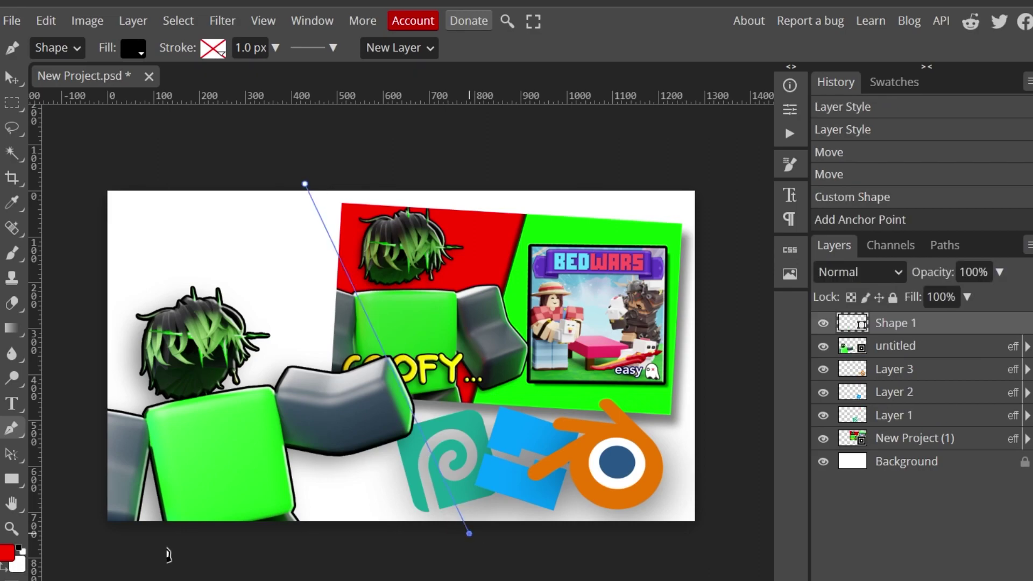
left_click(61, 534)
left_click(81, 153)
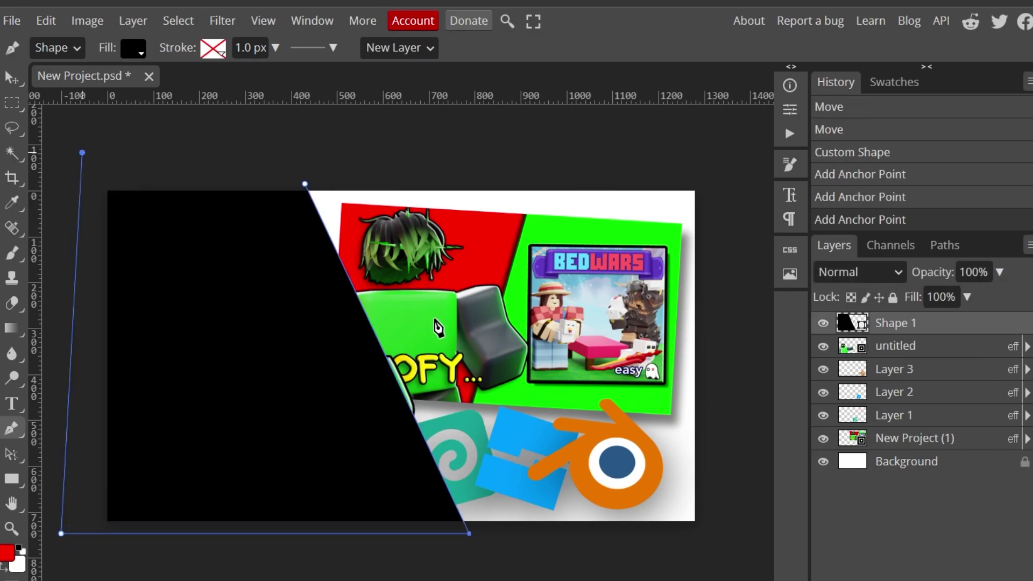
Step: Apply a Color Overlay in fully saturated blue to the Shape 1 layer
right_click(911, 324)
left_click(823, 161)
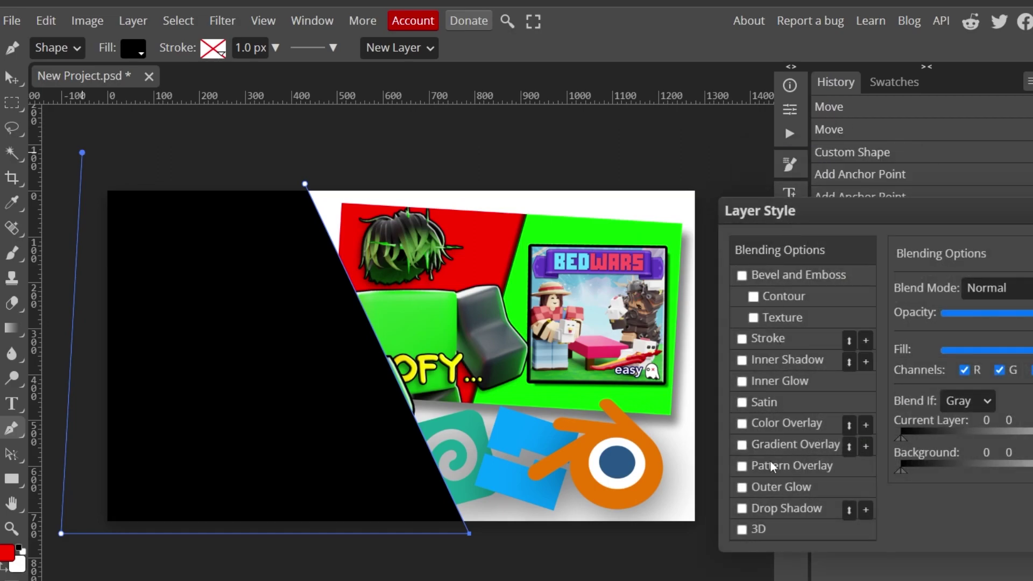
left_click(742, 424)
left_click(1032, 289)
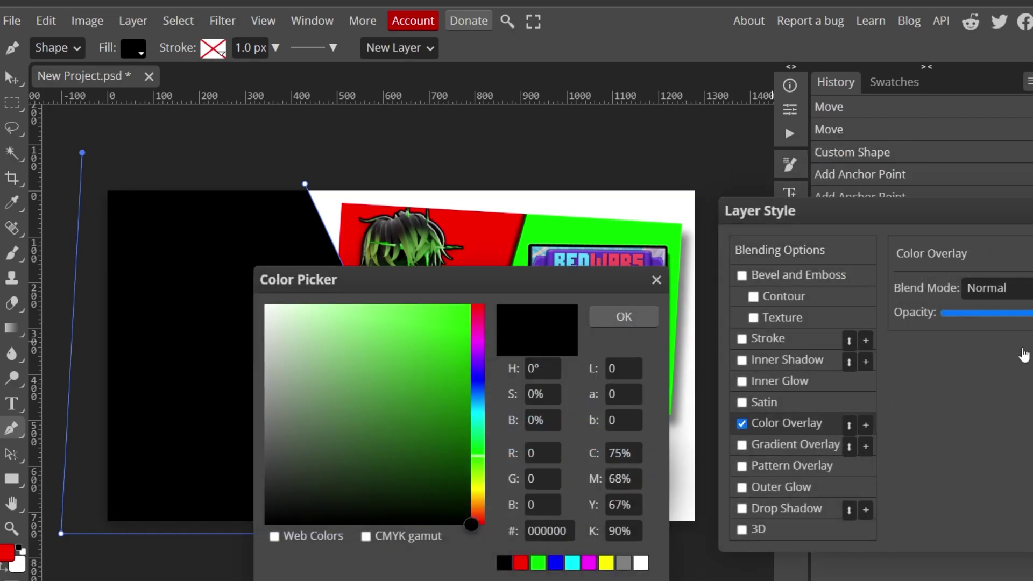
left_click_drag(521, 278, 950, 248)
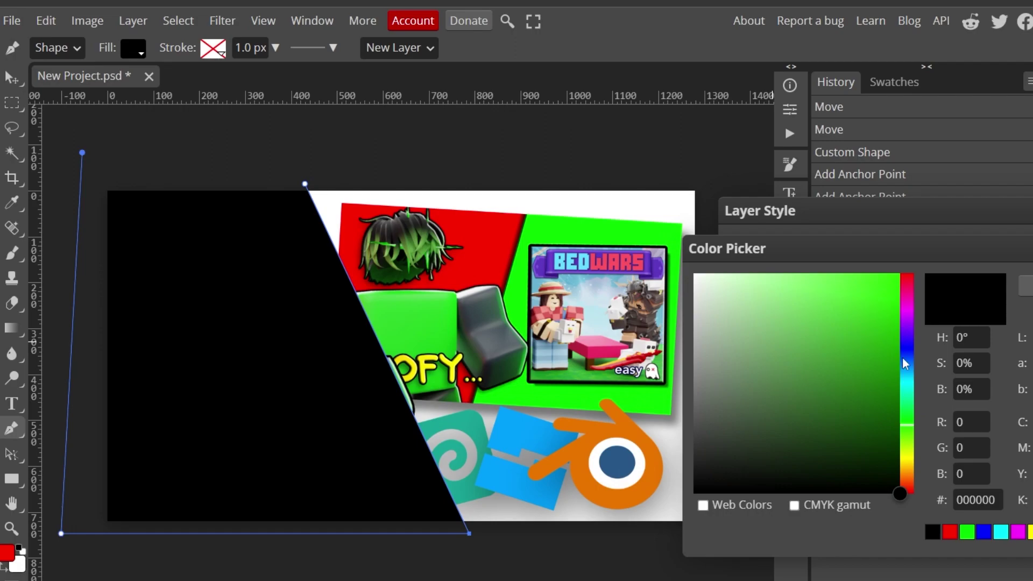
left_click(907, 356)
left_click(907, 353)
left_click(900, 275)
left_click(1027, 286)
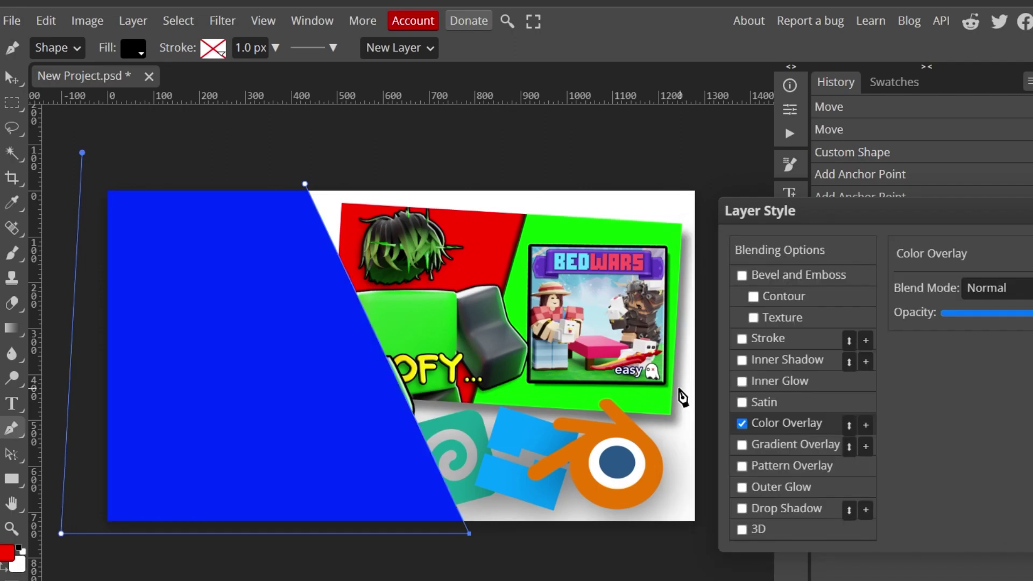
left_click(1032, 248)
Step: Move the blue Shape 1 layer beneath the thumbnail, logo and character layers, and return to the Move tool with nothing selected
left_click_drag(888, 331, 940, 456)
left_click(546, 570)
key("v")
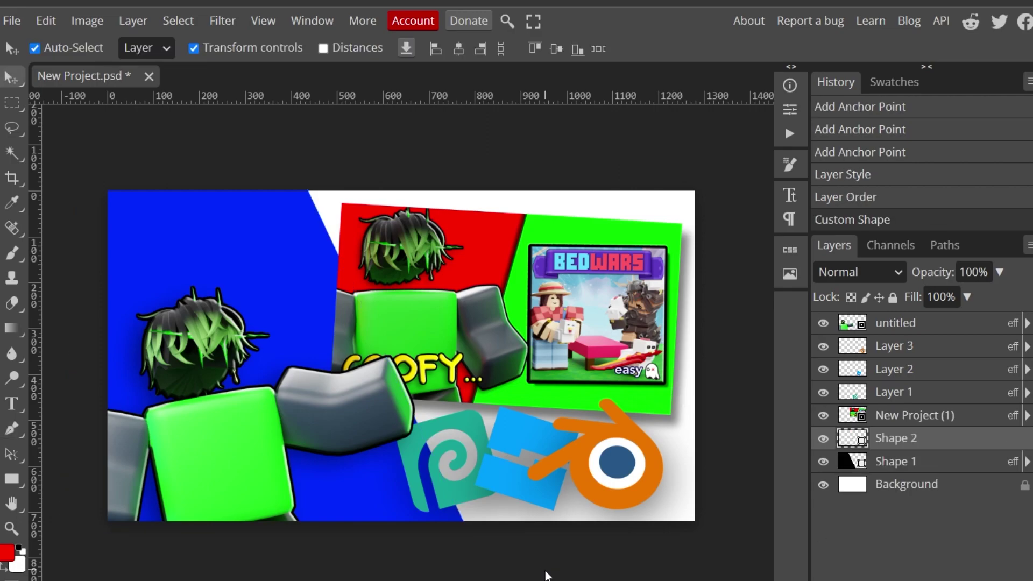
left_click(569, 560)
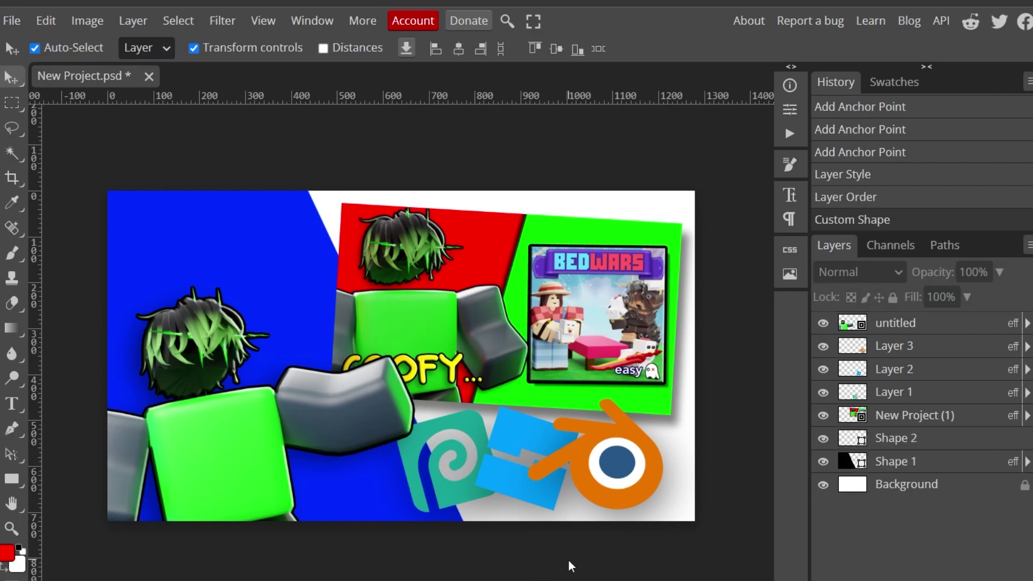
Step: Apply a Color Overlay in fully saturated yellow to the Background layer
right_click(881, 493)
left_click(945, 33)
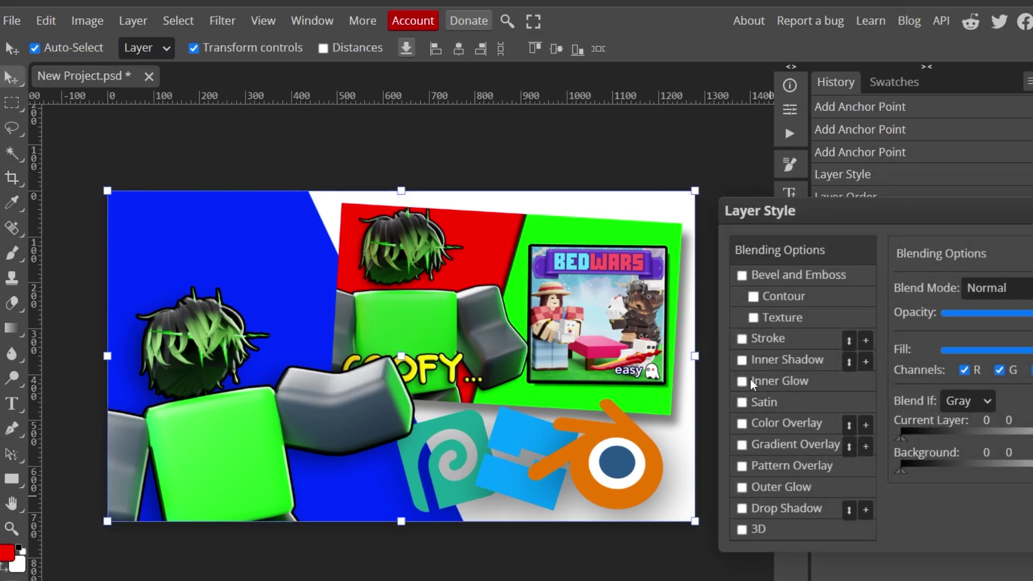
left_click(743, 423)
left_click(814, 416)
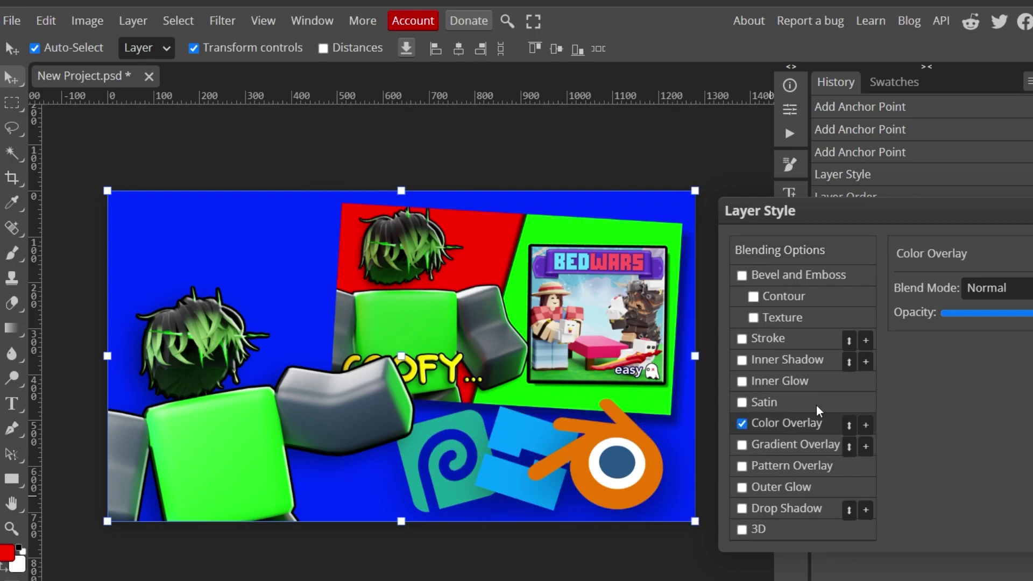
left_click(1032, 289)
left_click_drag(819, 421, 661, 521)
left_click(908, 459)
left_click(899, 274)
left_click(1026, 286)
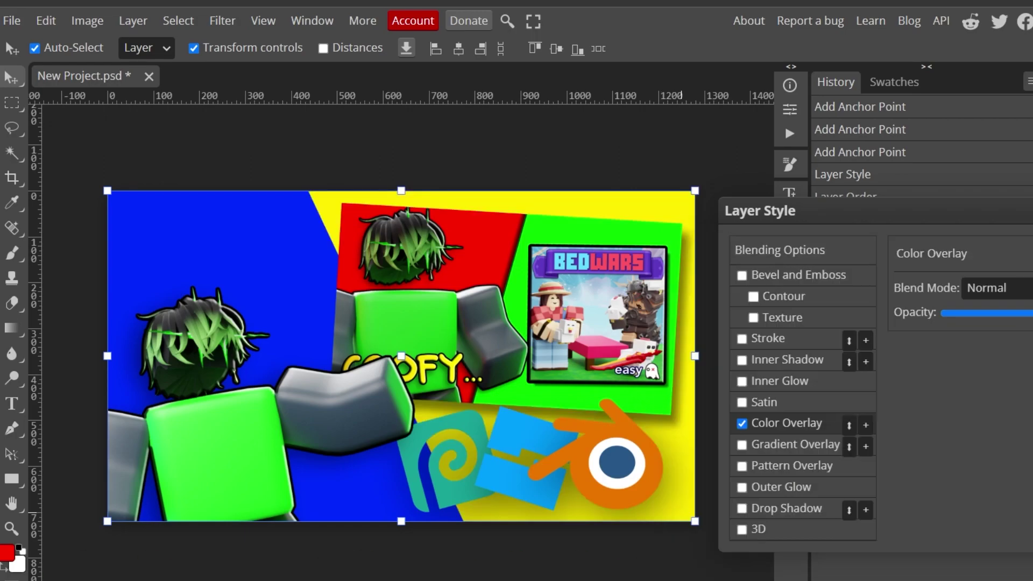
left_click(1032, 249)
left_click(735, 434)
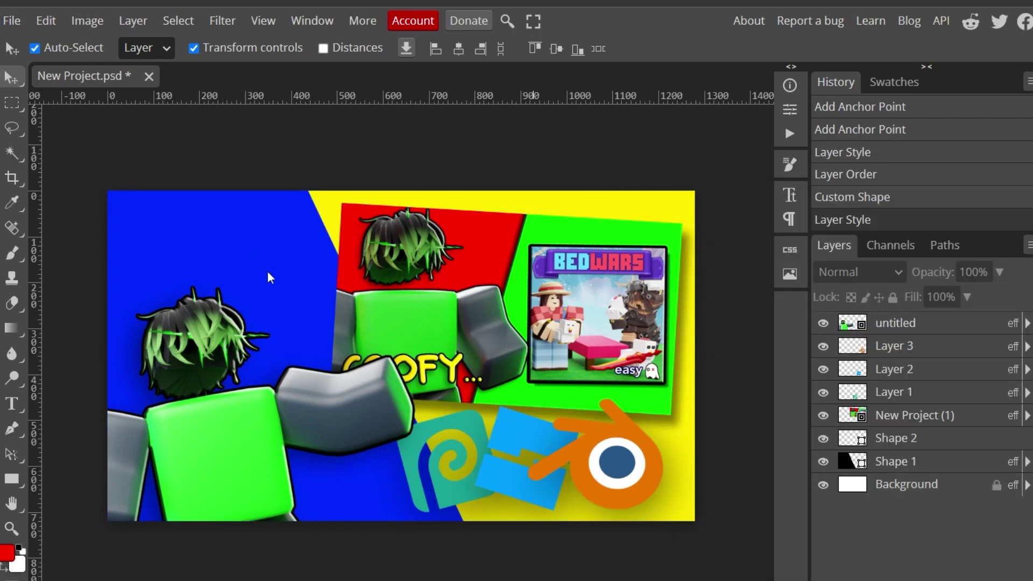
Step: Add a drop shadow to the blue Shape 1 layer, adjust the shadow's size and apply the style
left_click(894, 369)
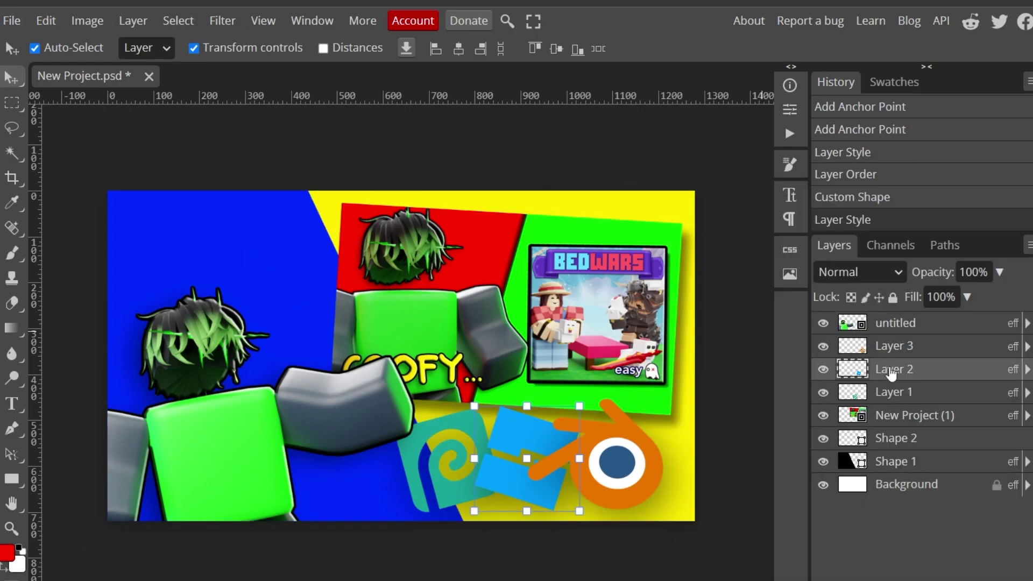
left_click(896, 457)
right_click(896, 459)
left_click(808, 160)
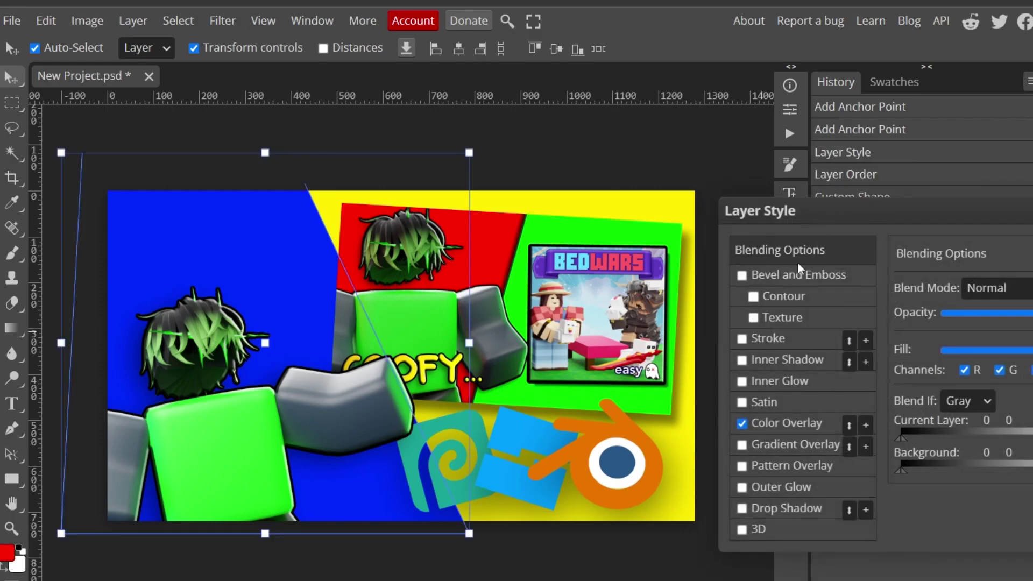
left_click(796, 506)
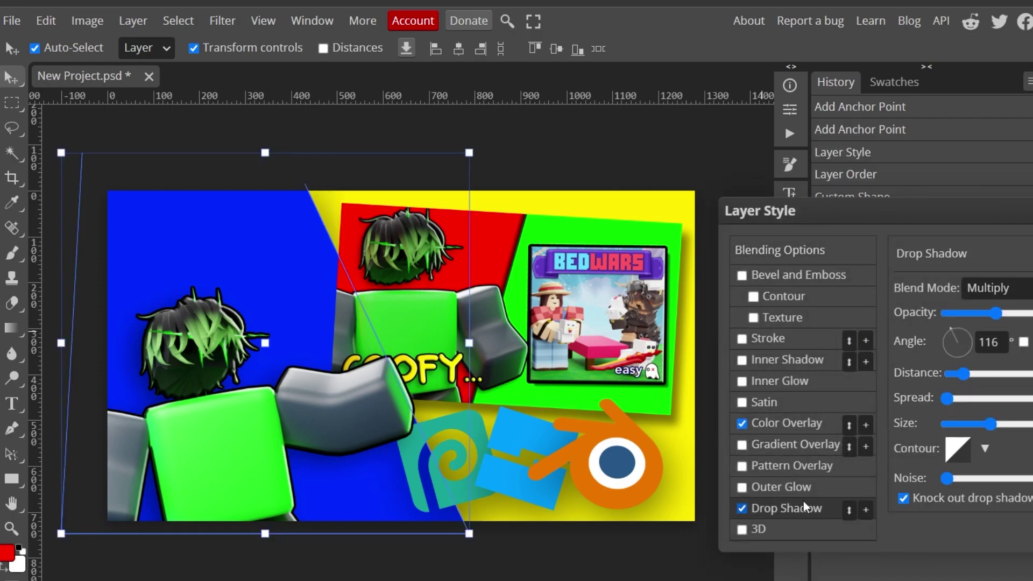
left_click(962, 424)
key("Return")
Step: Scale the New Project (1) thumbnail to 49.92% and position it at X 930 px, Y 220 px on the yellow area
left_click_drag(548, 282, 576, 283)
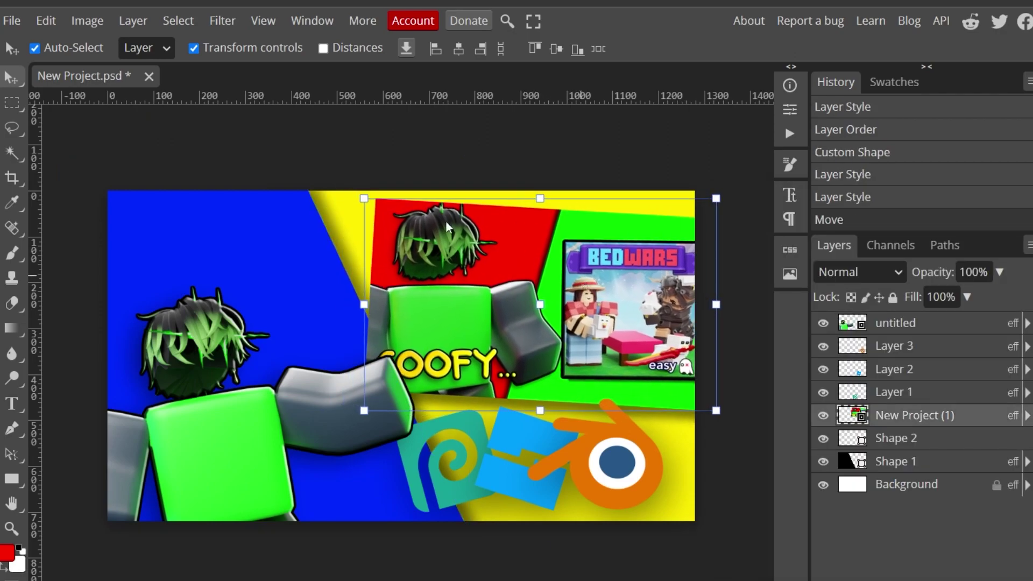
left_click(365, 197)
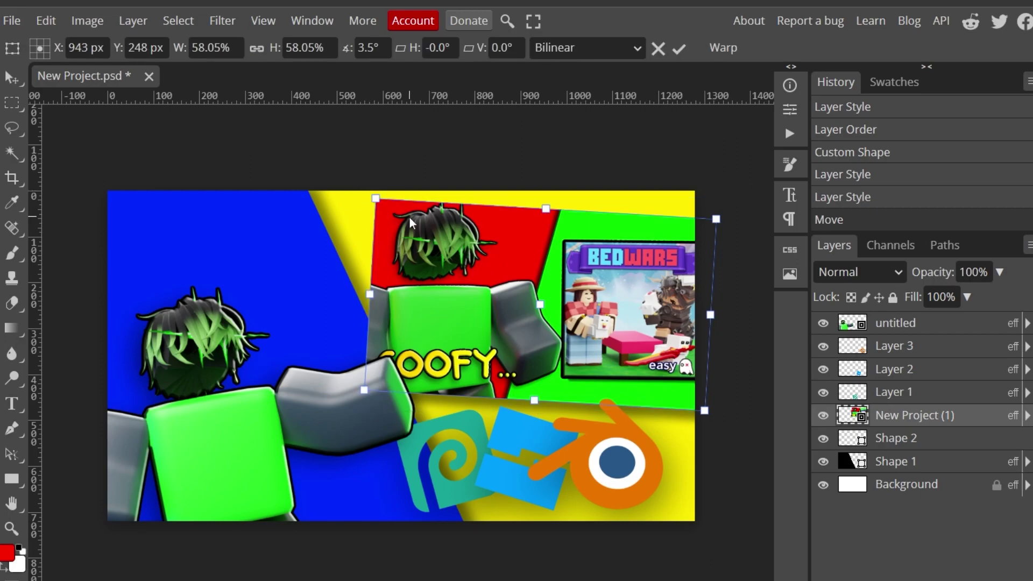
left_click_drag(379, 197, 413, 214)
left_click_drag(503, 286, 507, 283)
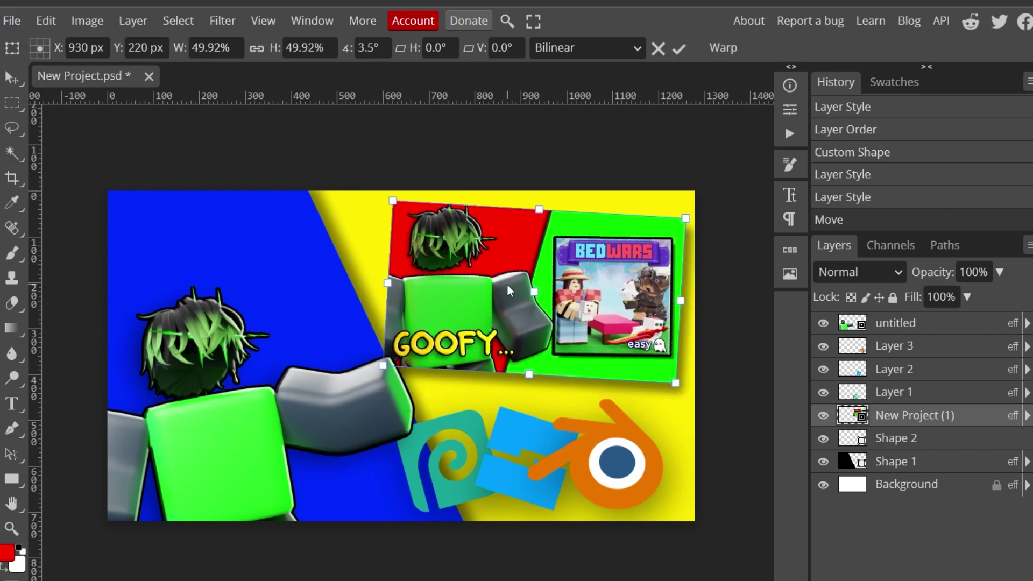
key("Return")
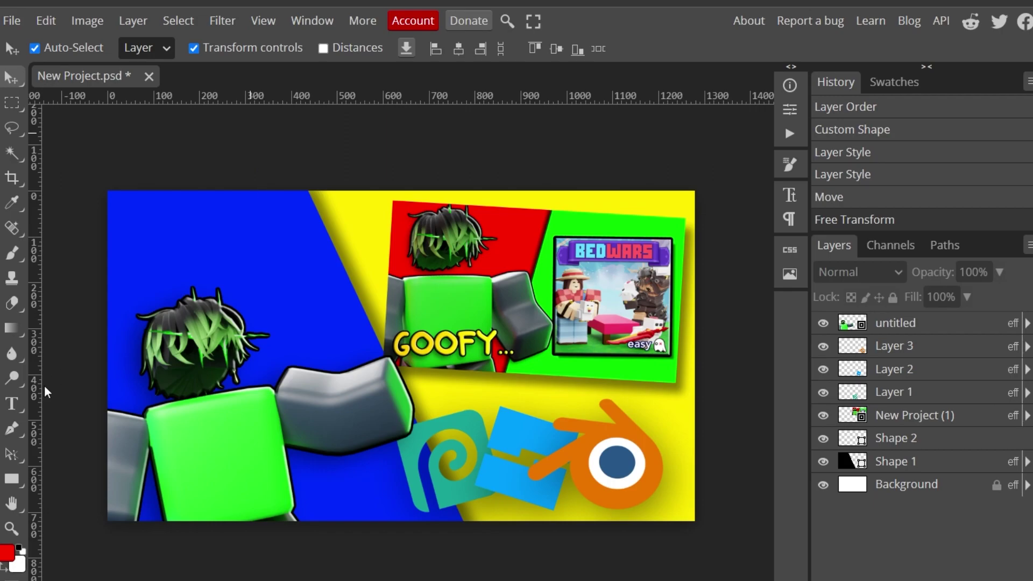
Step: Add the text "HOW TO MAKE" in red 24 px Minako Regular on the blue area above the character's head
left_click(19, 405)
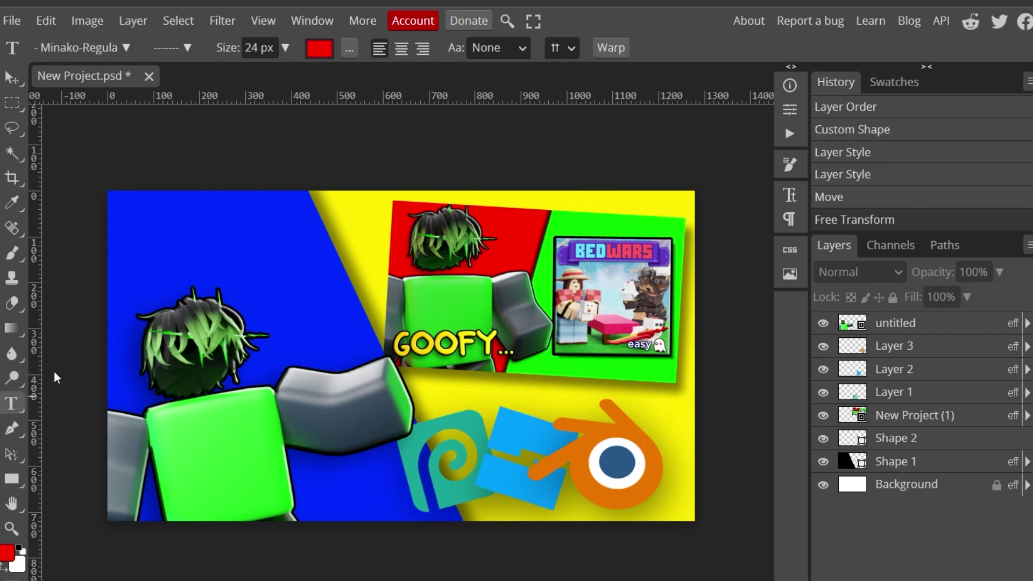
left_click(99, 47)
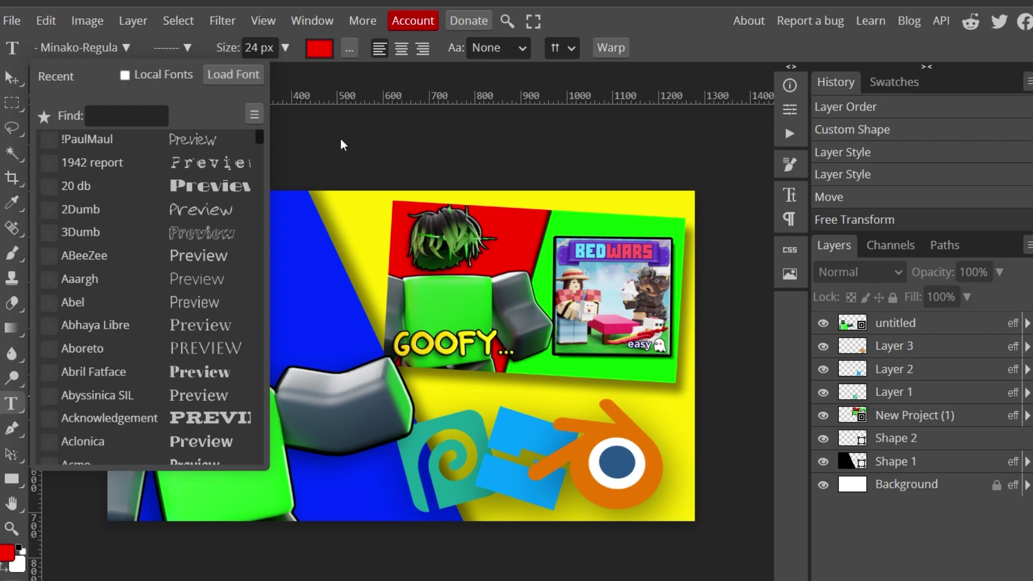
left_click(220, 231)
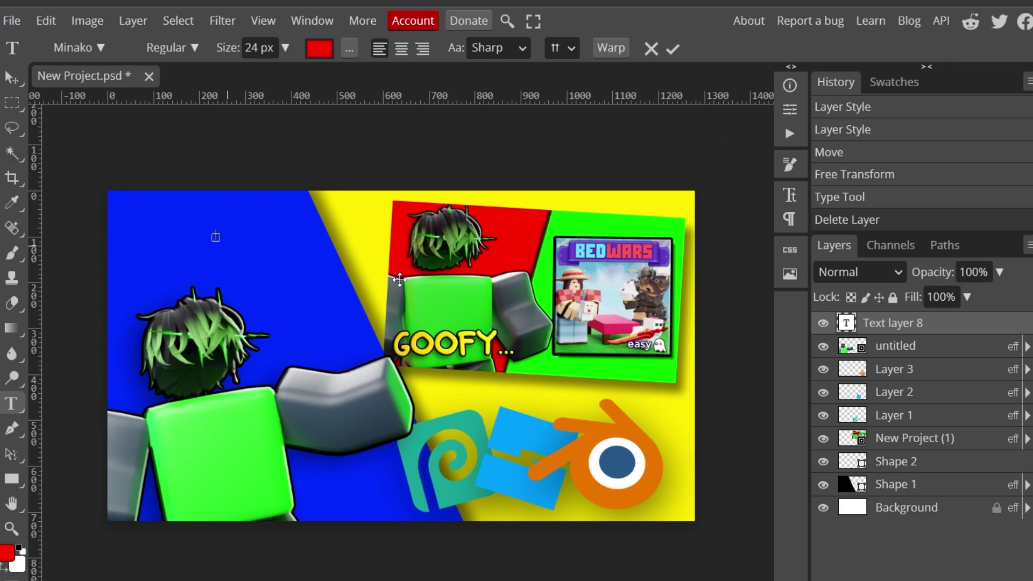
type("HOW TO MAKE")
Step: Scale the HOW TO MAKE text to 591.98%, rotate it -2.4° and position it at X 504 px, Y 86 px
left_click(12, 77)
left_click_drag(290, 240, 655, 243)
left_click_drag(524, 222, 466, 234)
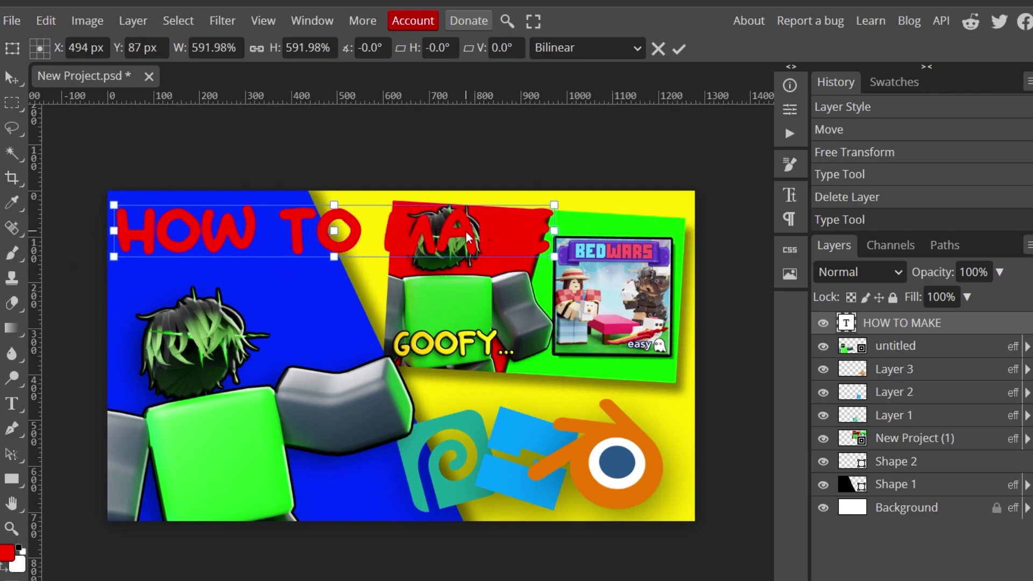
left_click_drag(453, 187, 446, 184)
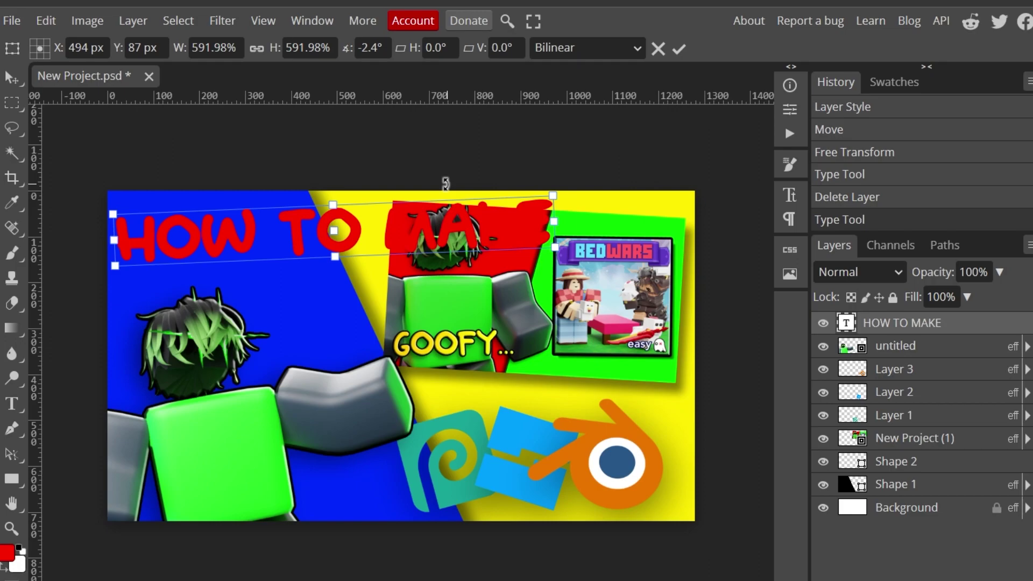
left_click_drag(460, 226, 465, 226)
Step: Apply a black outside Stroke and a purple Color Overlay to the HOW TO MAKE text layer
right_click(915, 326)
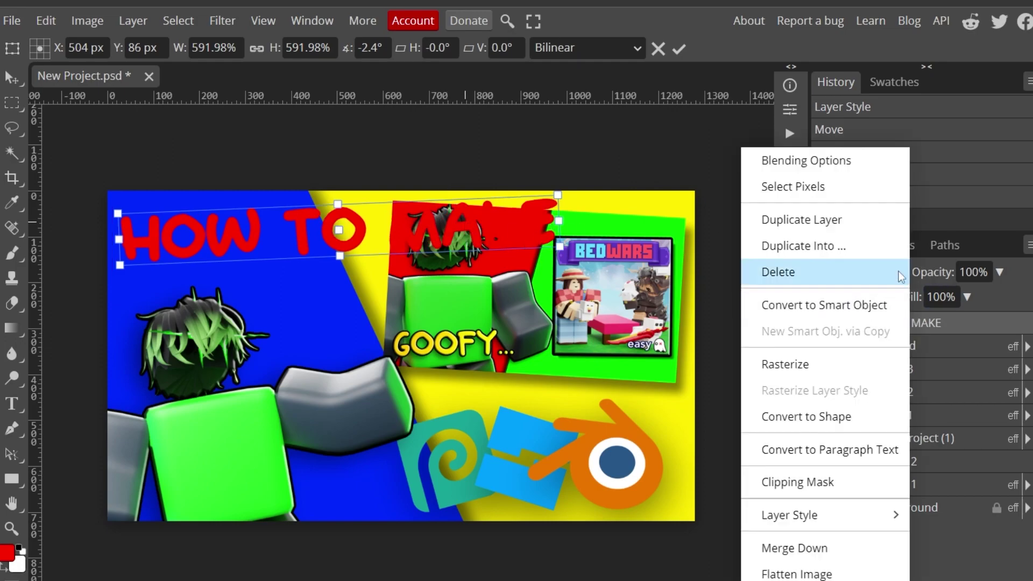
left_click(784, 168)
left_click(779, 338)
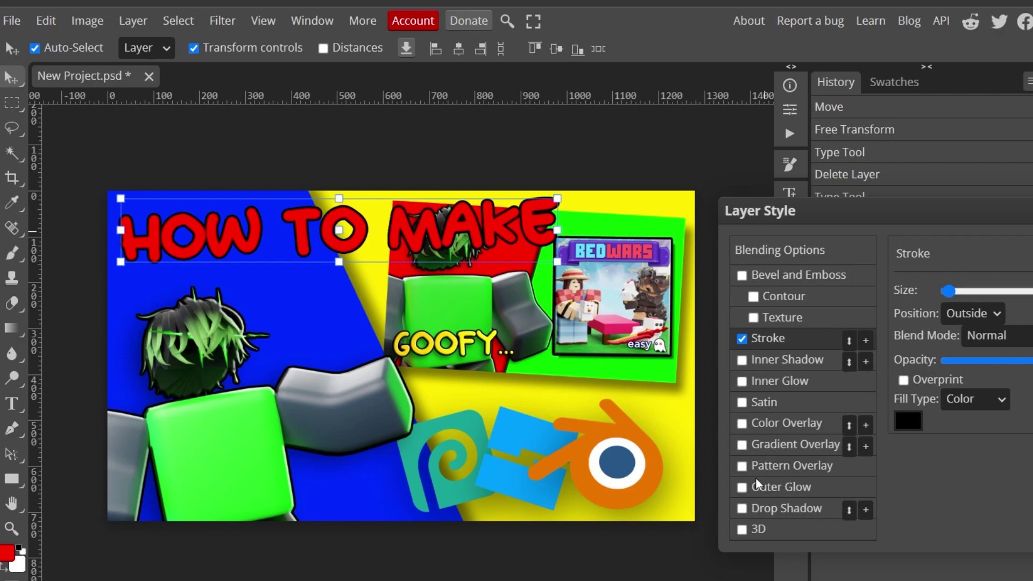
left_click(779, 426)
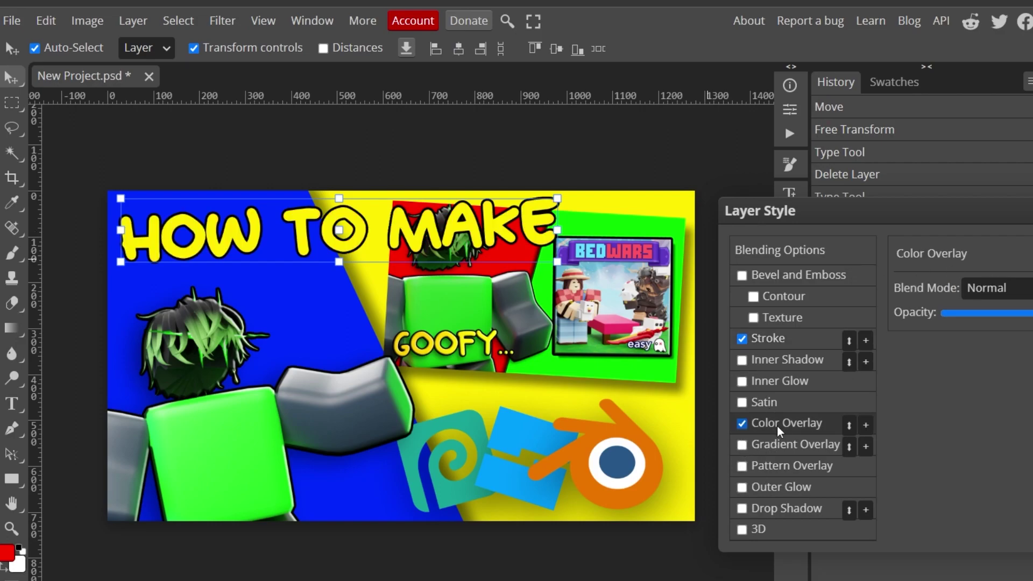
Step: Add an Inner Bevel with Contour to the HOW TO MAKE text, reduce the bevel's depth and apply the style
left_click(742, 276)
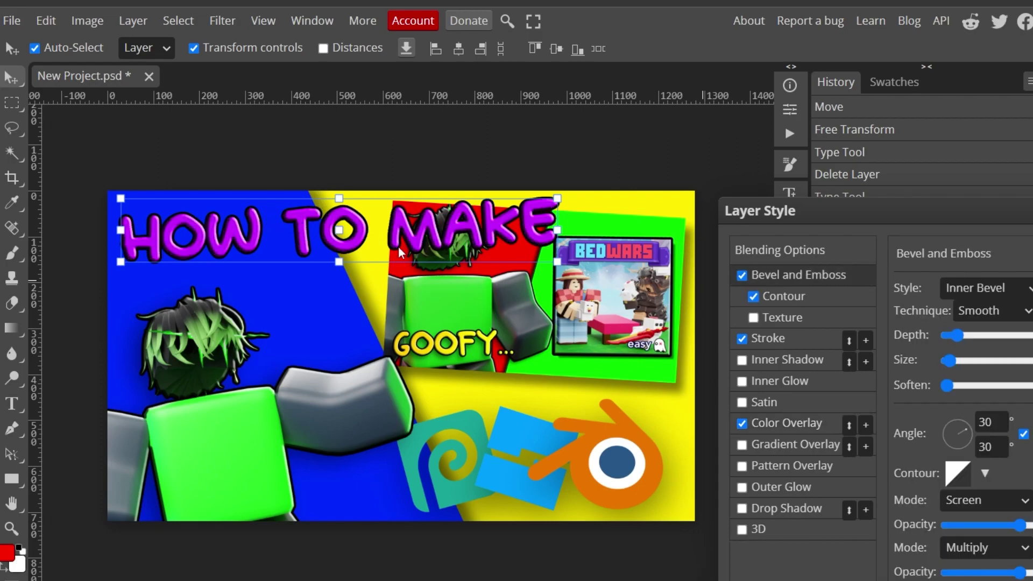
left_click_drag(957, 335, 952, 335)
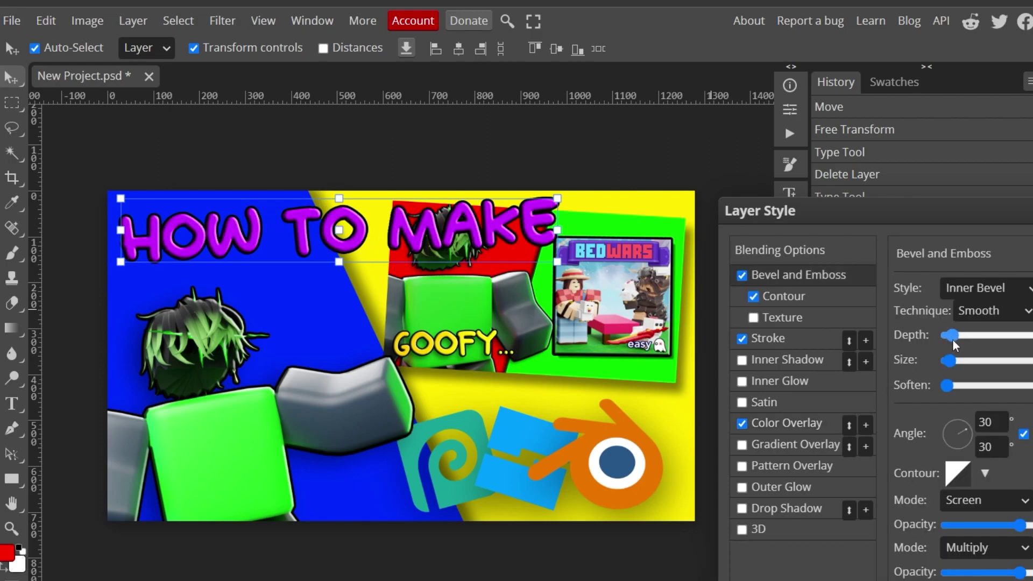
left_click_drag(952, 340, 948, 342)
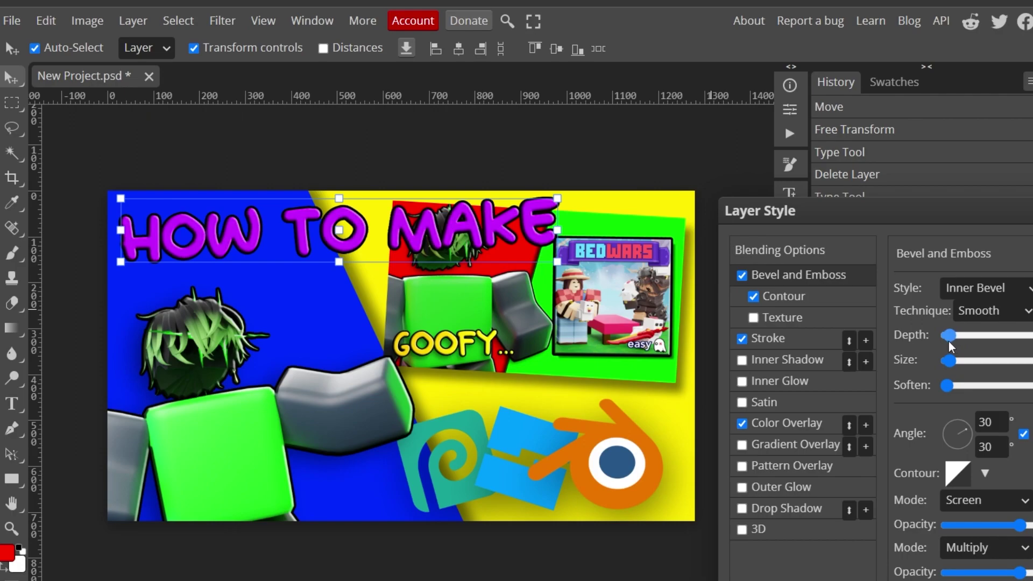
left_click(952, 340)
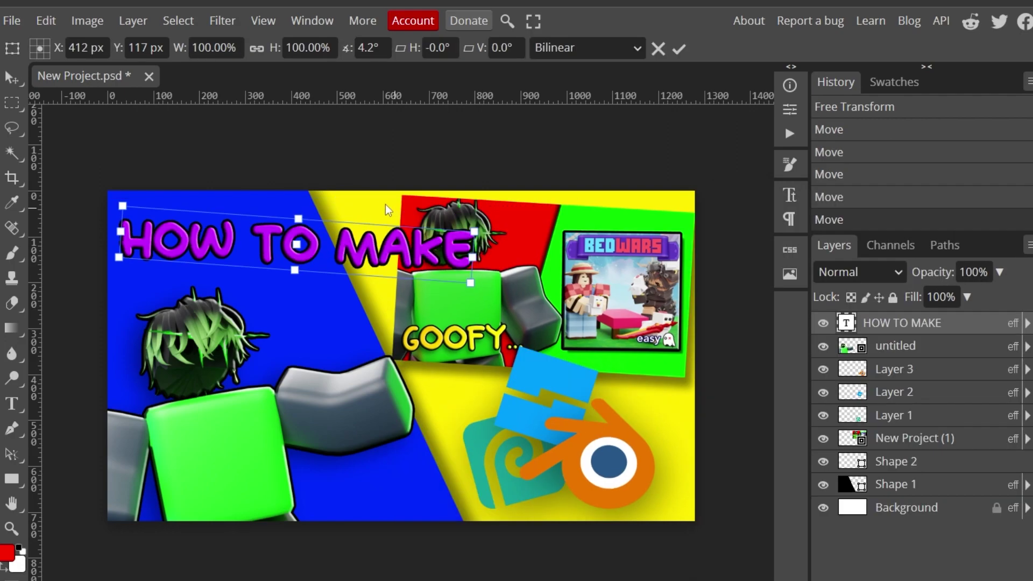
Step: Rotate the HOW TO MAKE text counter-clockwise so it slopes slightly upward to the right, and commit the transform
left_click_drag(385, 204, 372, 199)
key("Return")
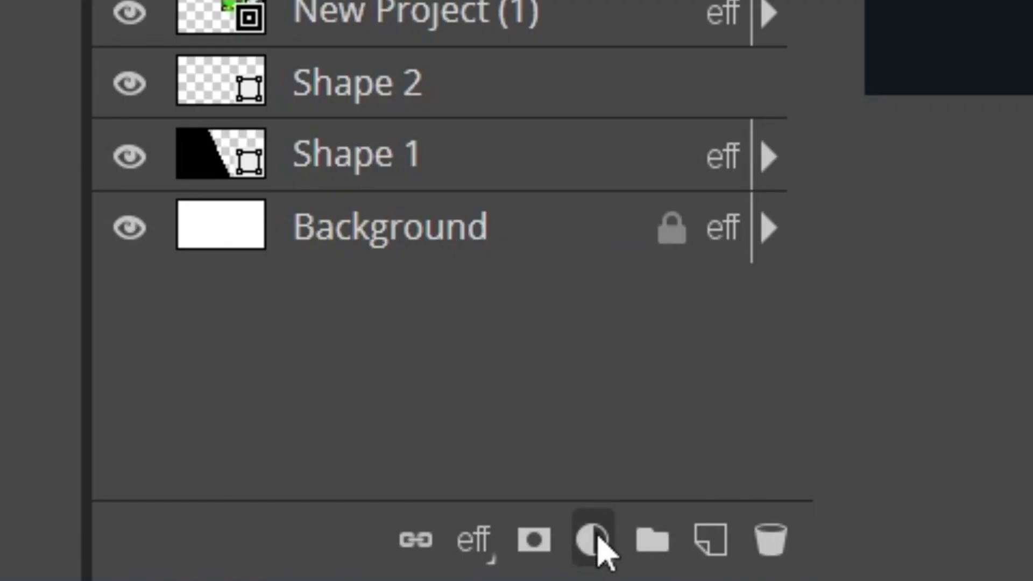
Step: Try a Vibrance adjustment layer on the composition and delete it again
left_click(973, 580)
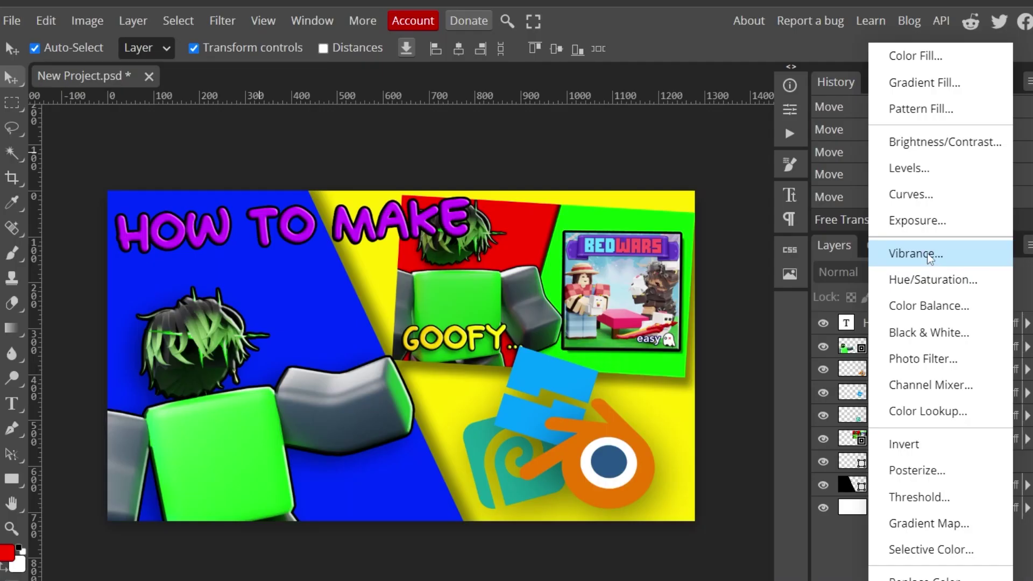
left_click(930, 256)
mouse_move(639, 207)
left_mouse_down()
mouse_move(688, 205)
mouse_move(653, 205)
left_mouse_up()
key("Delete")
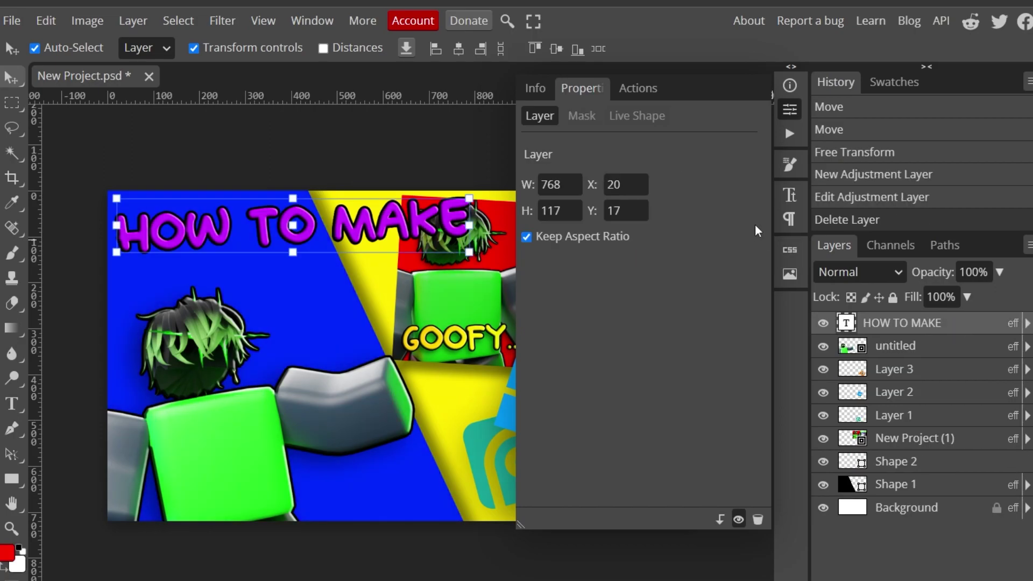
left_click(790, 110)
Step: Apply a Brightness/Contrast adjustment with Brightness 23 to the character layer "untitled" and deselect it
left_click(230, 421)
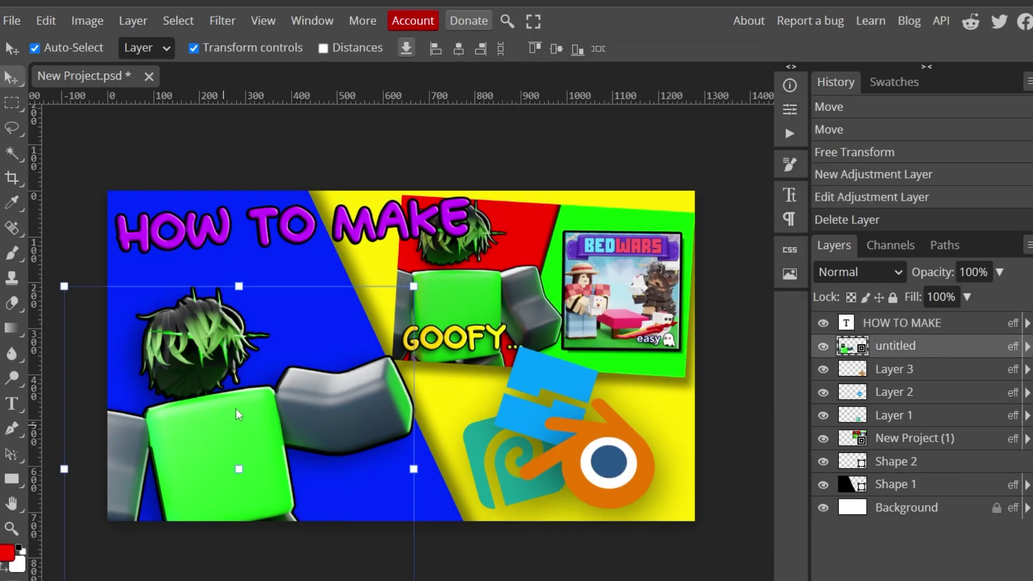
left_click(87, 21)
mouse_move(126, 78)
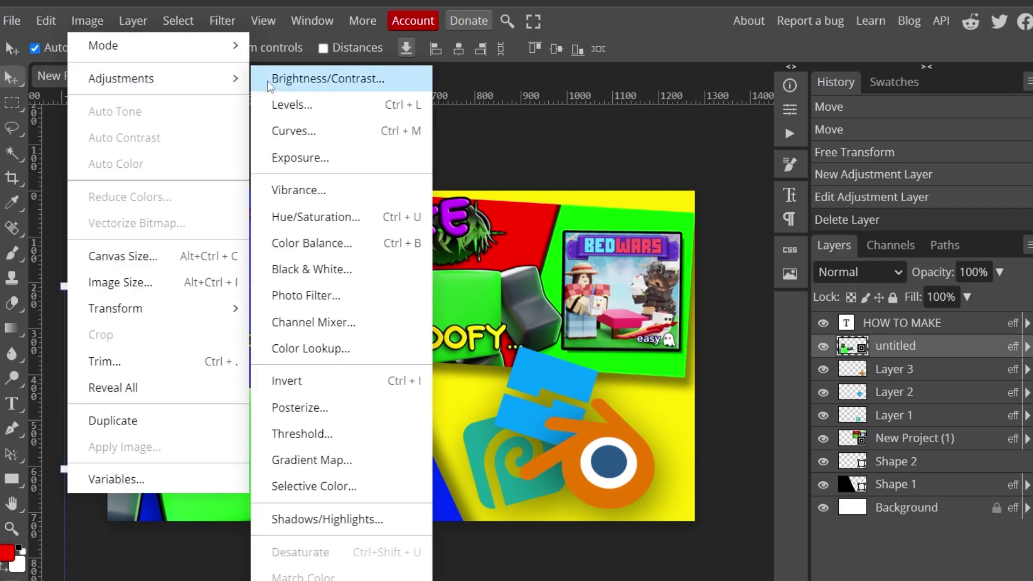
left_click(305, 81)
left_click_drag(376, 152, 812, 184)
left_click_drag(705, 242, 726, 242)
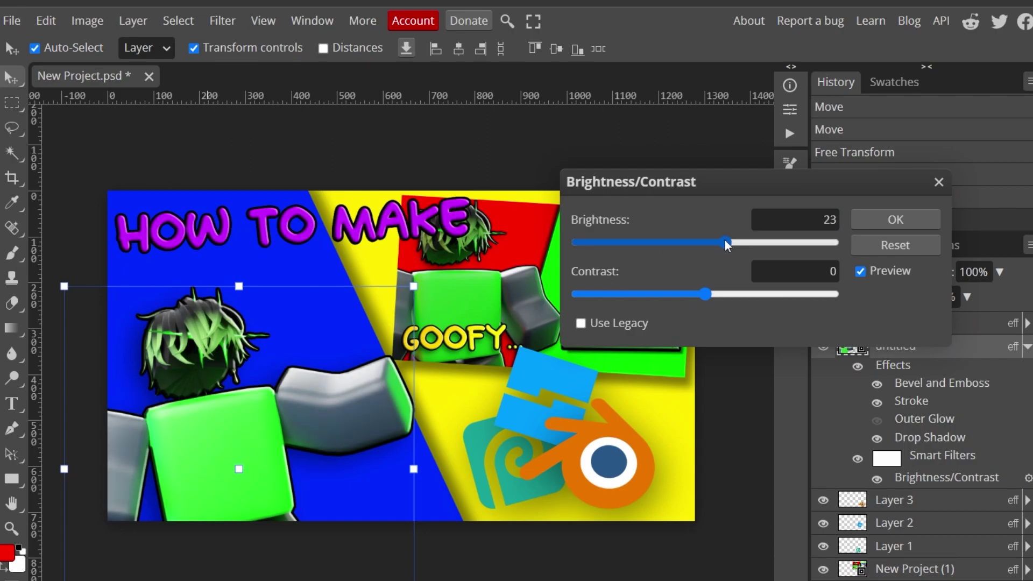
left_click(896, 219)
left_click(528, 561)
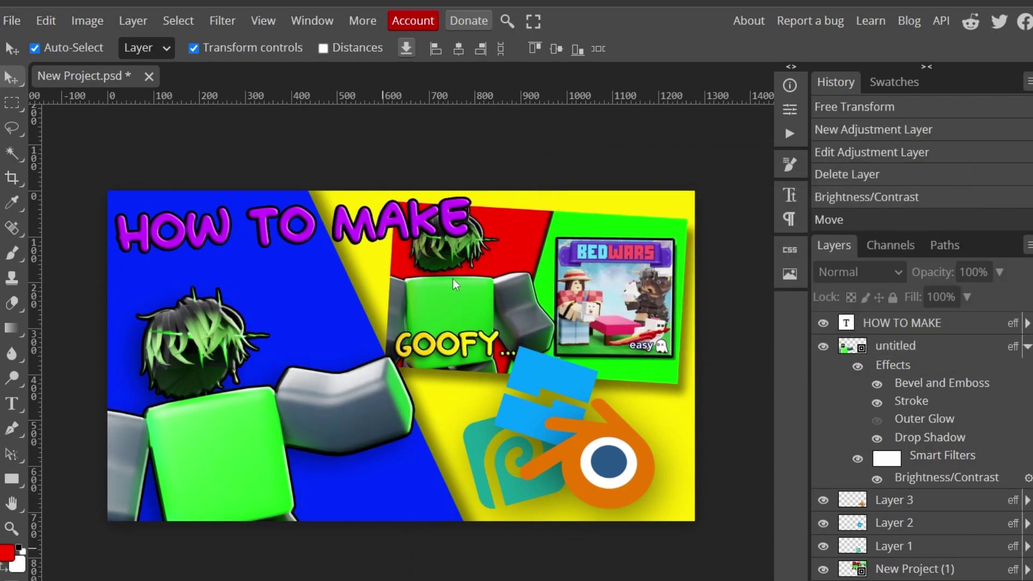
Step: Export the thumbnail as the PNG file "New Project" at 1280 × 720 px and 100% quality
left_click(15, 27)
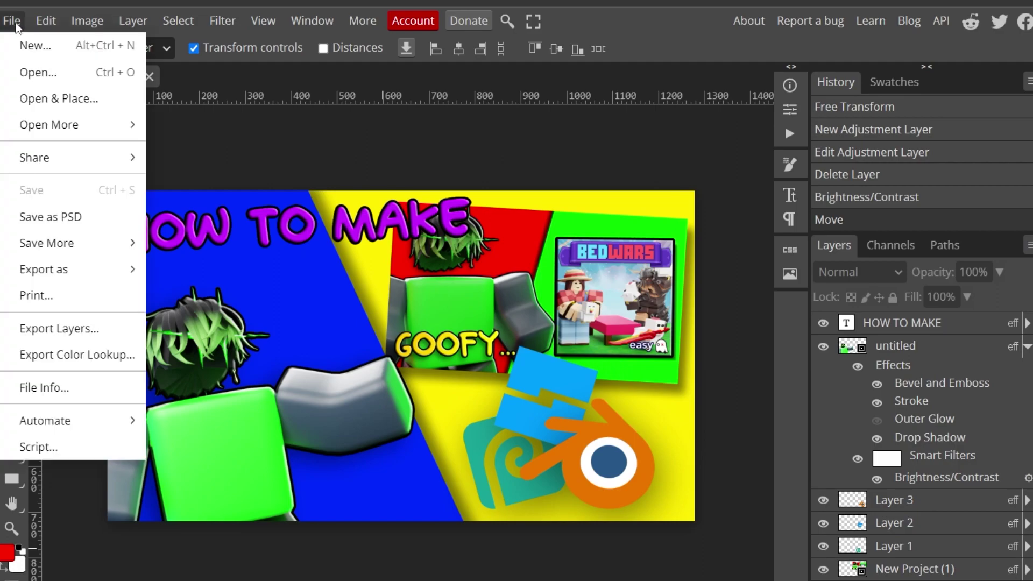
mouse_move(81, 272)
left_click(183, 268)
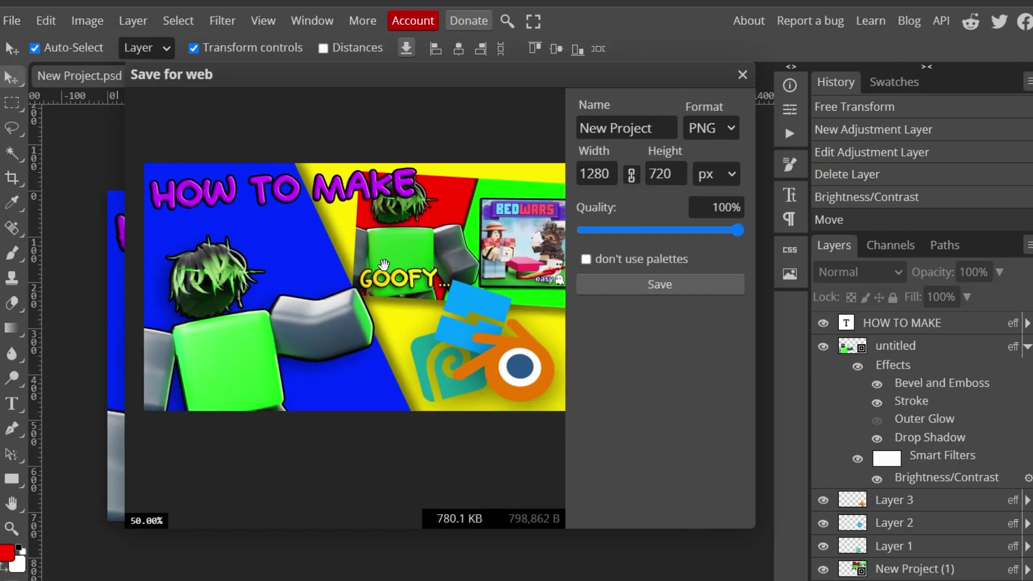
left_click(676, 281)
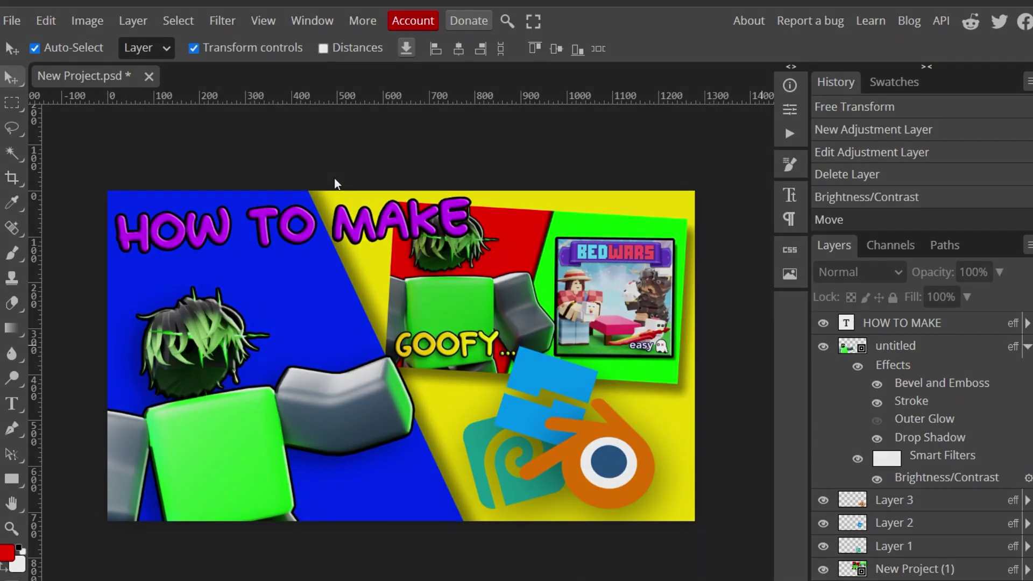